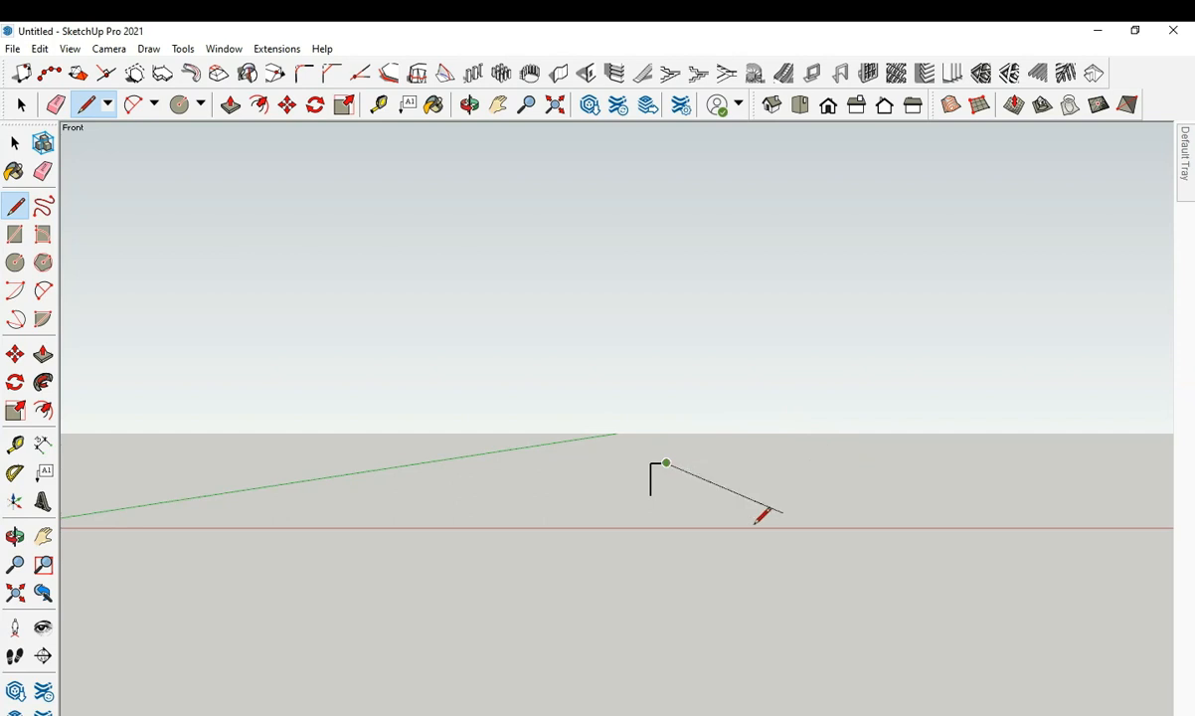
Erase the two existing lines and draw a closed upright rectangle, wider than tall, from four lines in the front view.
scroll(687, 486, "up", 2)
key("e")
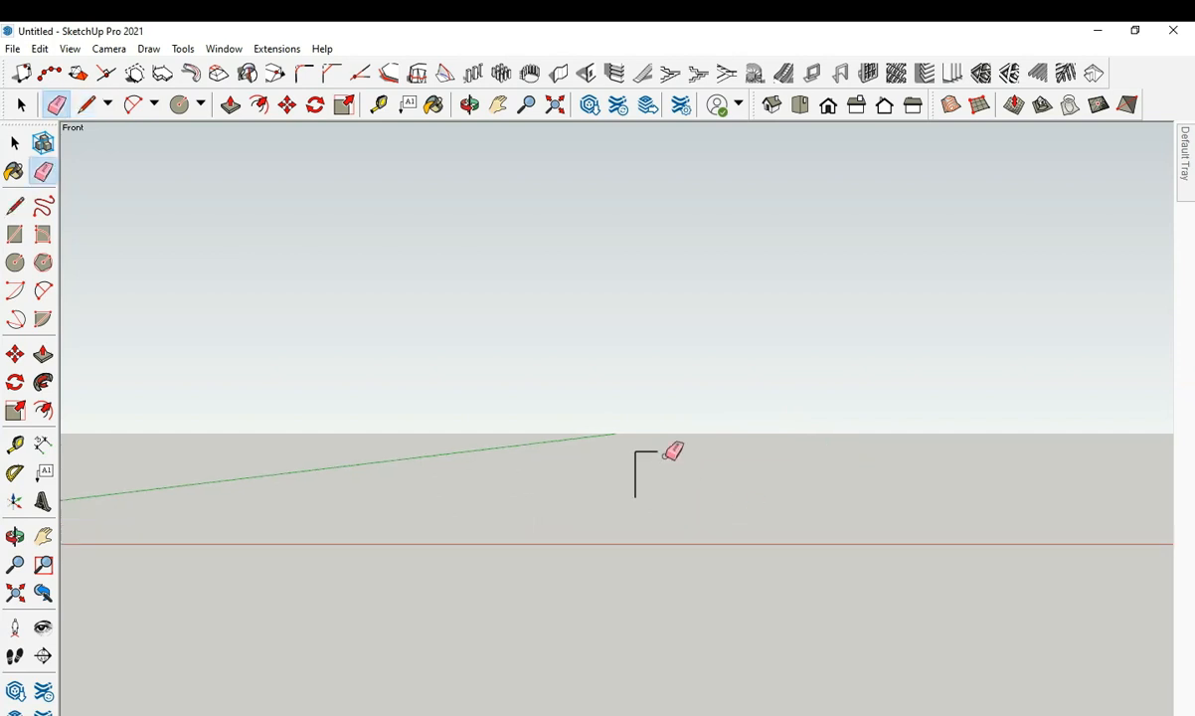
key("l")
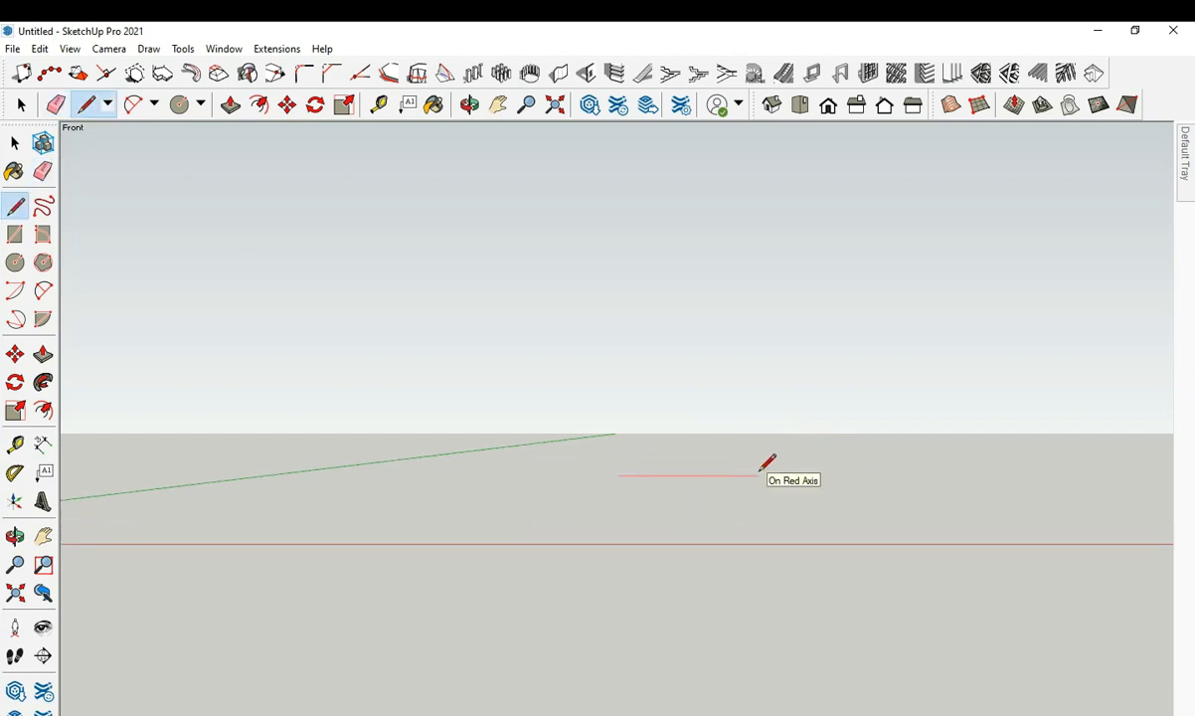
key("Return")
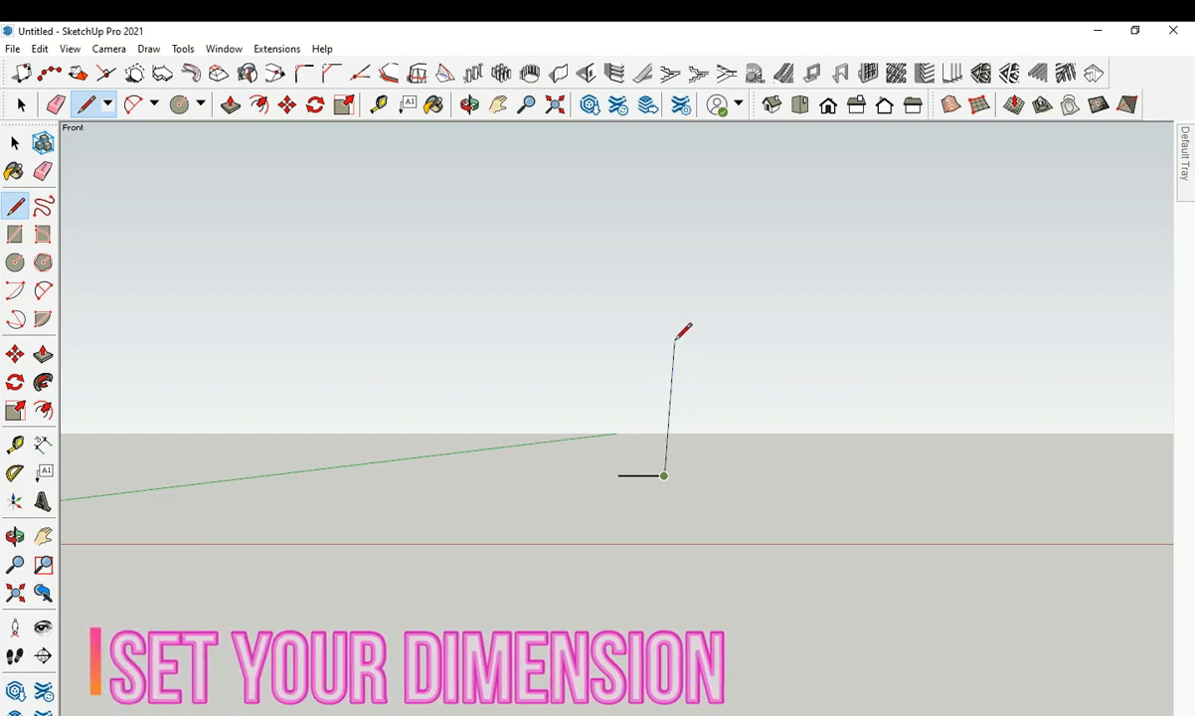
key("Return")
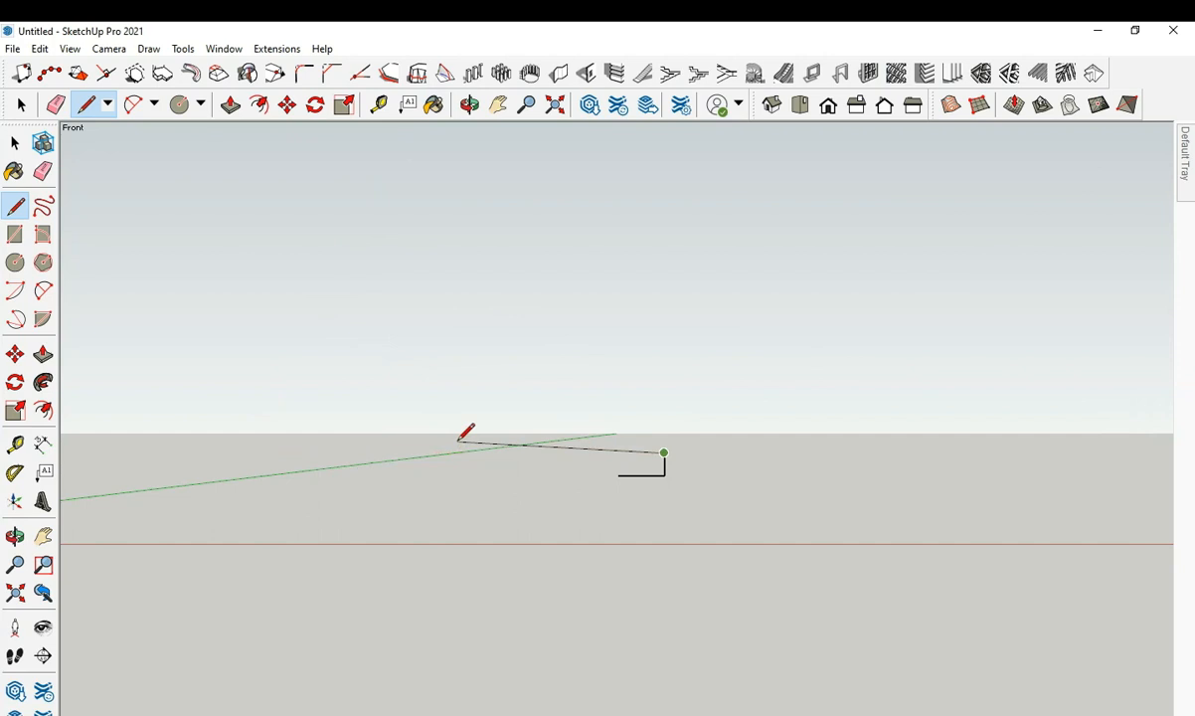
scroll(607, 426, "up", 3)
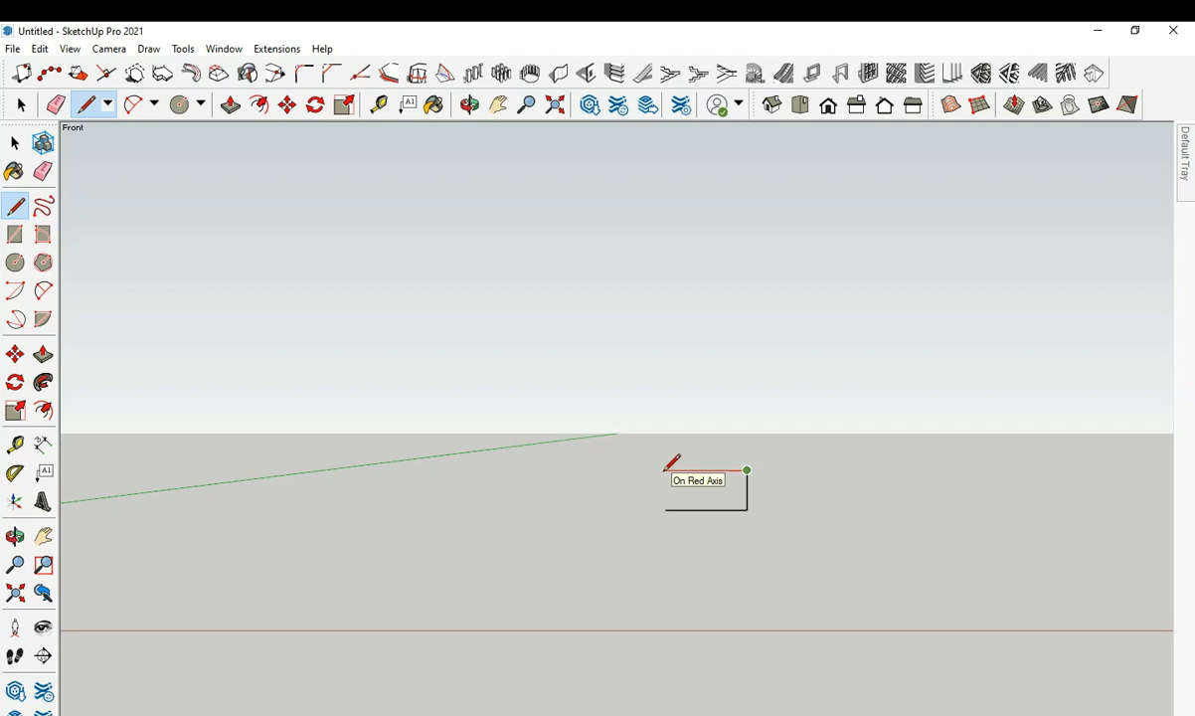
left_click(664, 510)
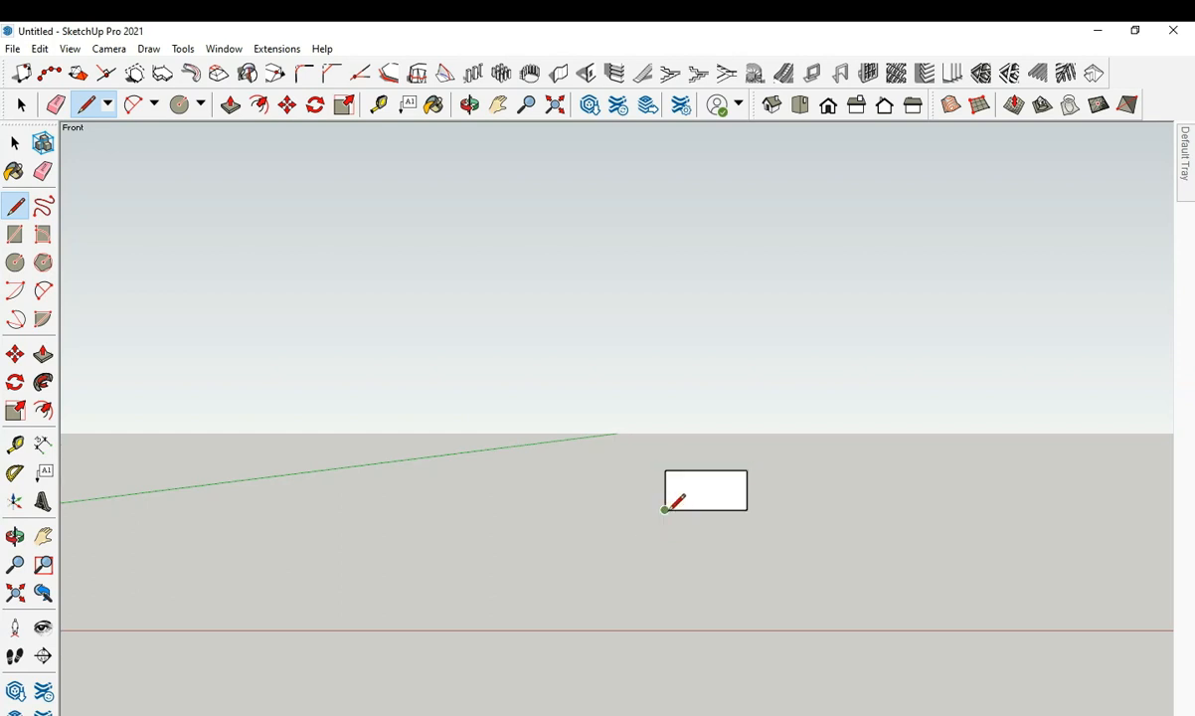
Group the rectangular face with its edges and open the group for editing.
key("space")
scroll(707, 482, "up", 3)
double_click(709, 483)
right_click(711, 493)
left_click(766, 641)
double_click(716, 485)
Extrude the rectangle inside the group into a thin panel with Push/Pull, and leave the group.
scroll(717, 485, "up", 2)
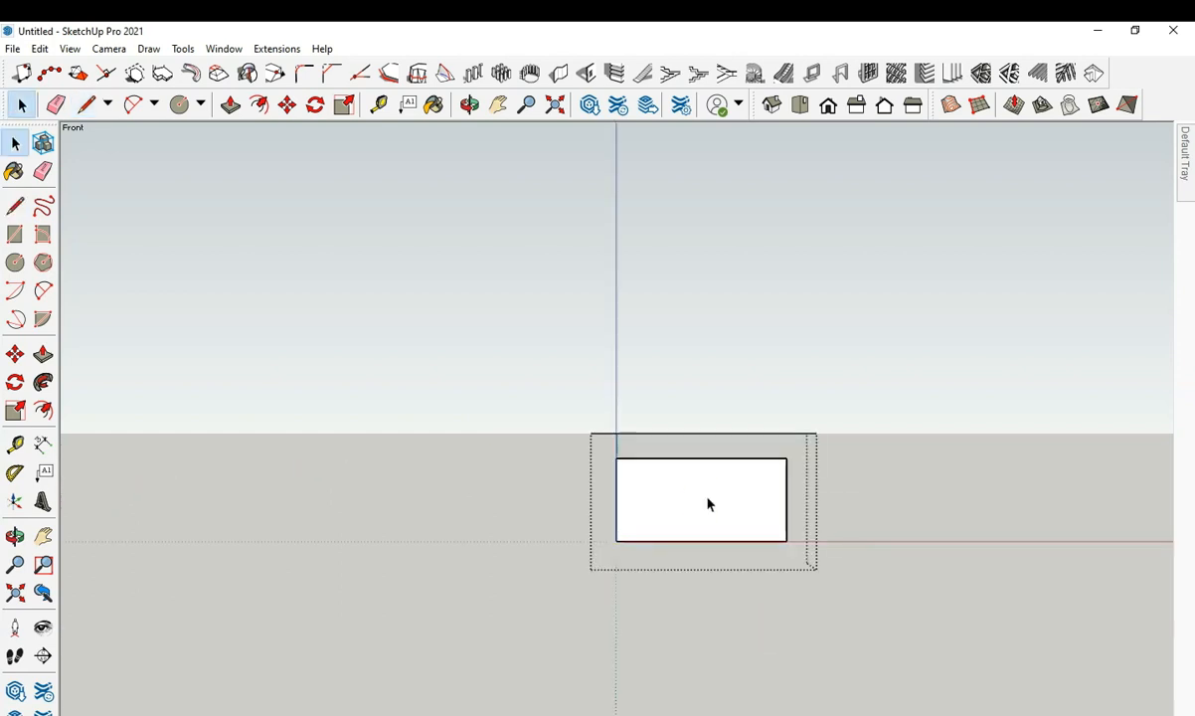
middle_click_drag(694, 484, 667, 457)
key("p")
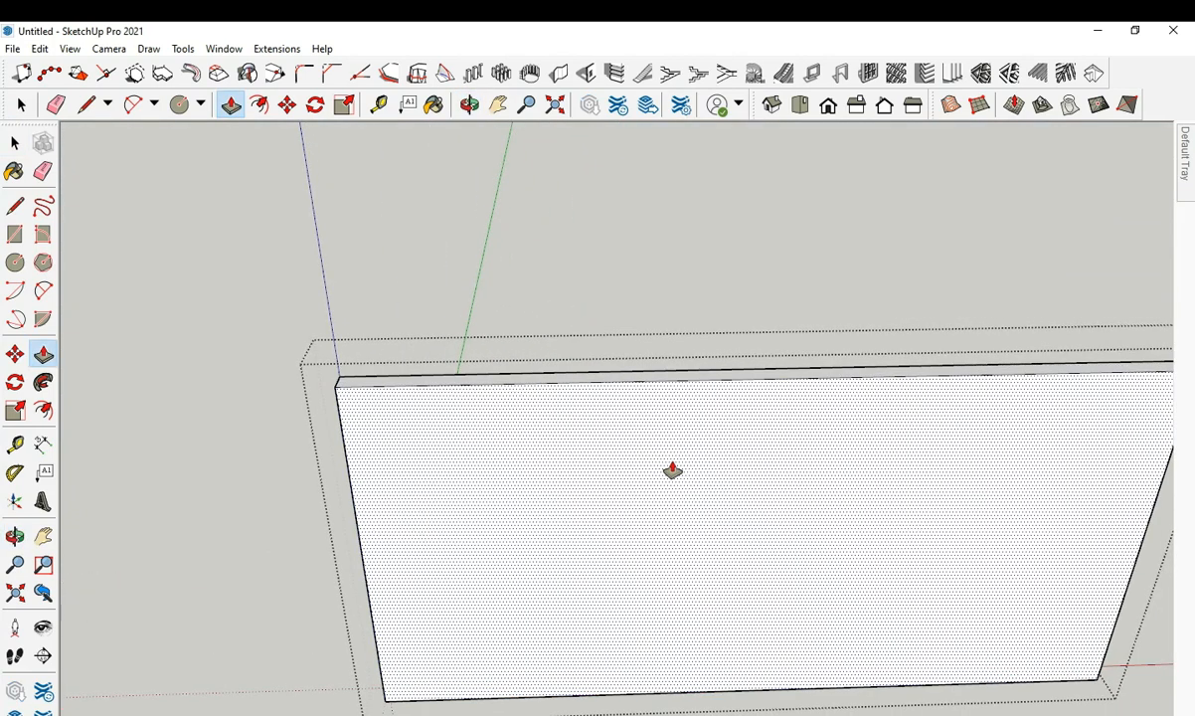
key("Return")
scroll(672, 469, "up", 1)
scroll(448, 346, "down", 2)
key("space")
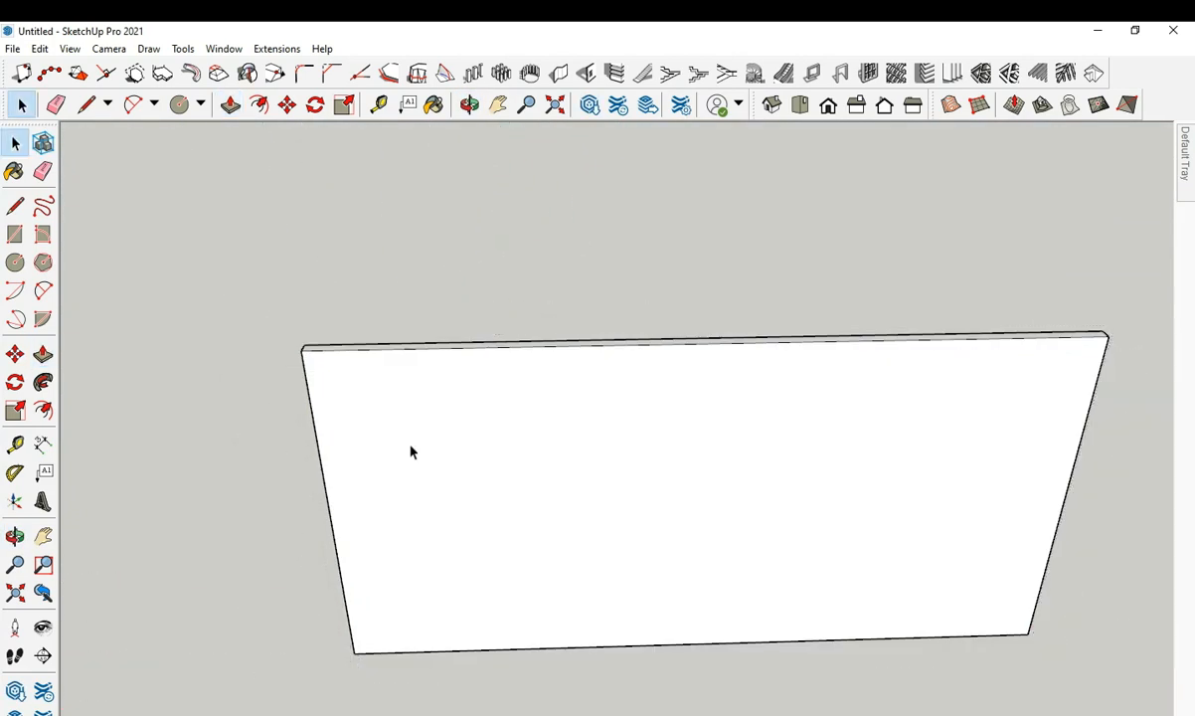
Place guide lines slightly inset from and parallel to all four edges of the panel's front face.
scroll(388, 446, "up", 2)
key("t")
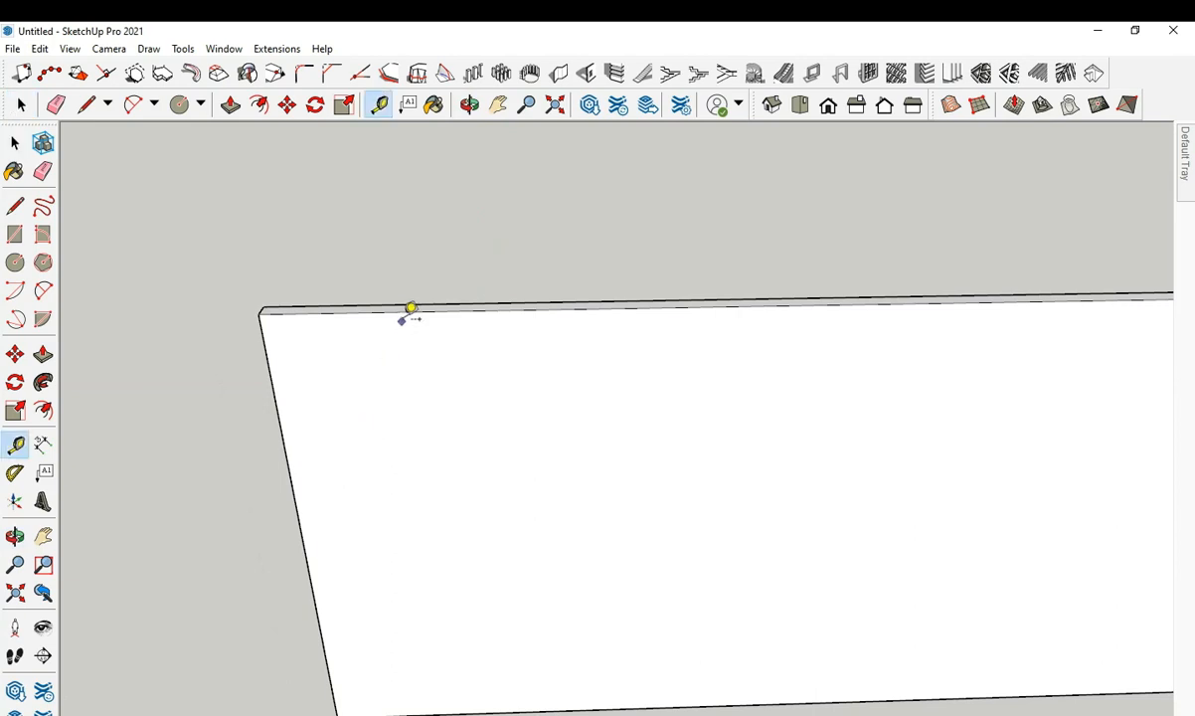
left_click(452, 370)
scroll(427, 343, "down", 3)
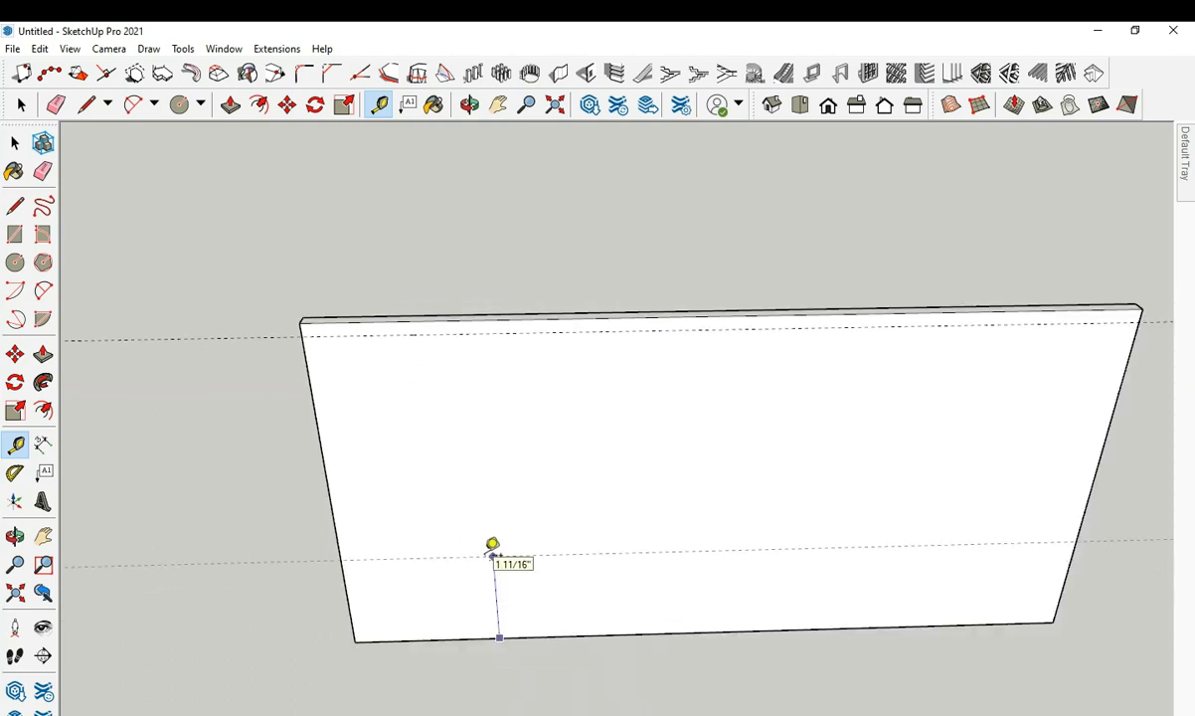
key("Return")
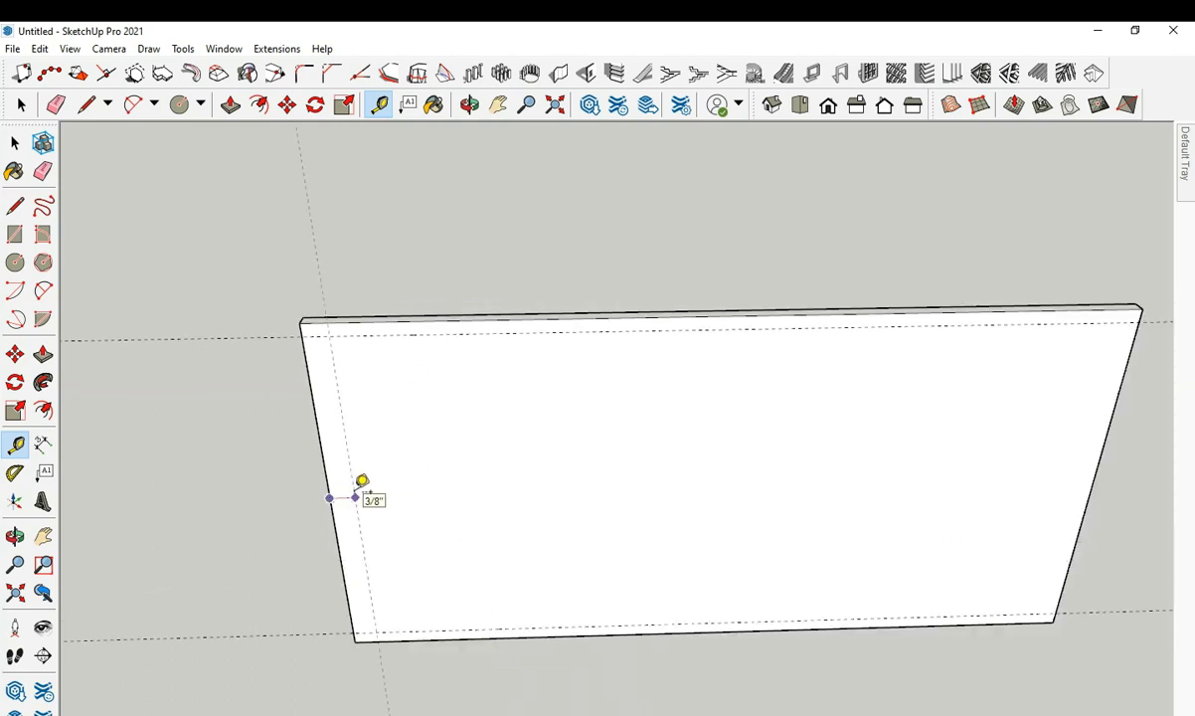
left_click(361, 481)
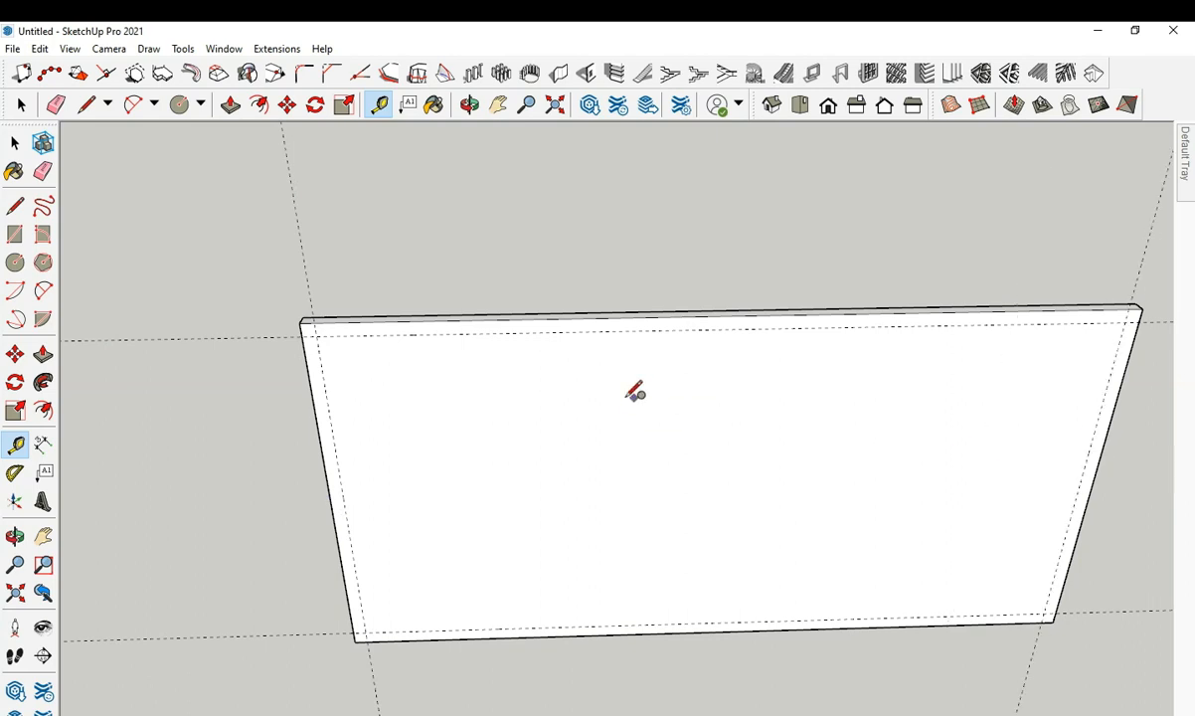
Draw a small circle on the panel's front face, centred on the guide intersection near the upper-left corner.
key("c")
scroll(325, 355, "up", 4)
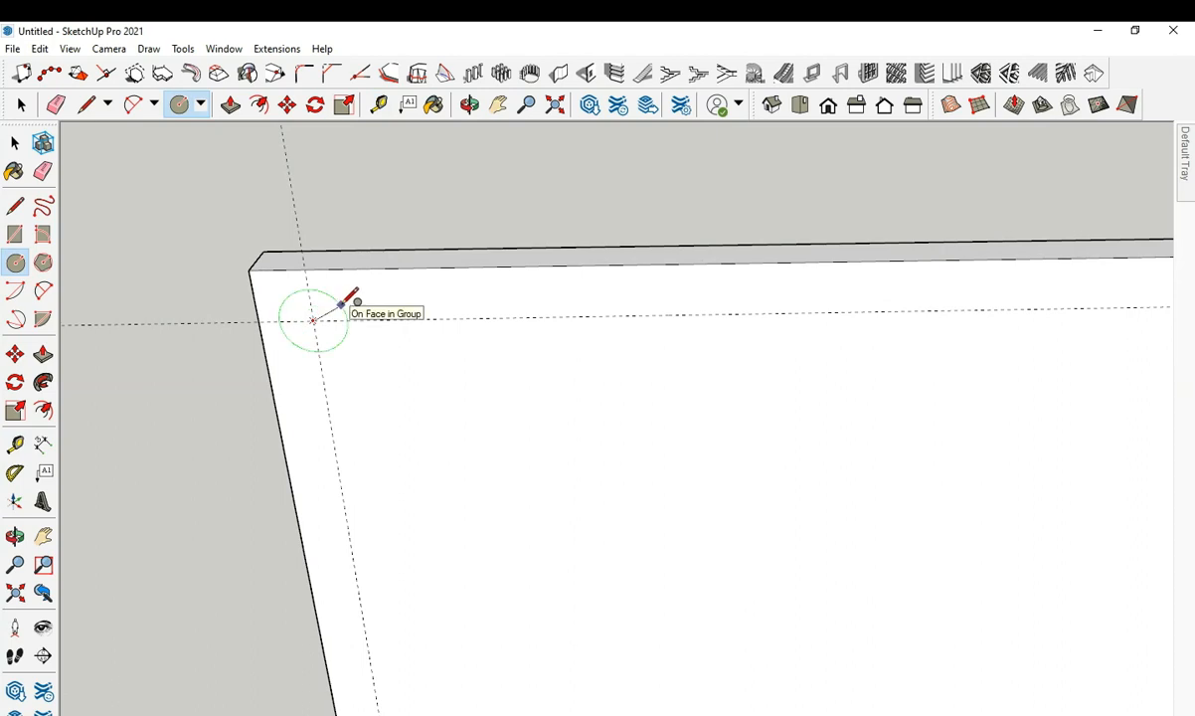
key("Return")
scroll(321, 283, "down", 3)
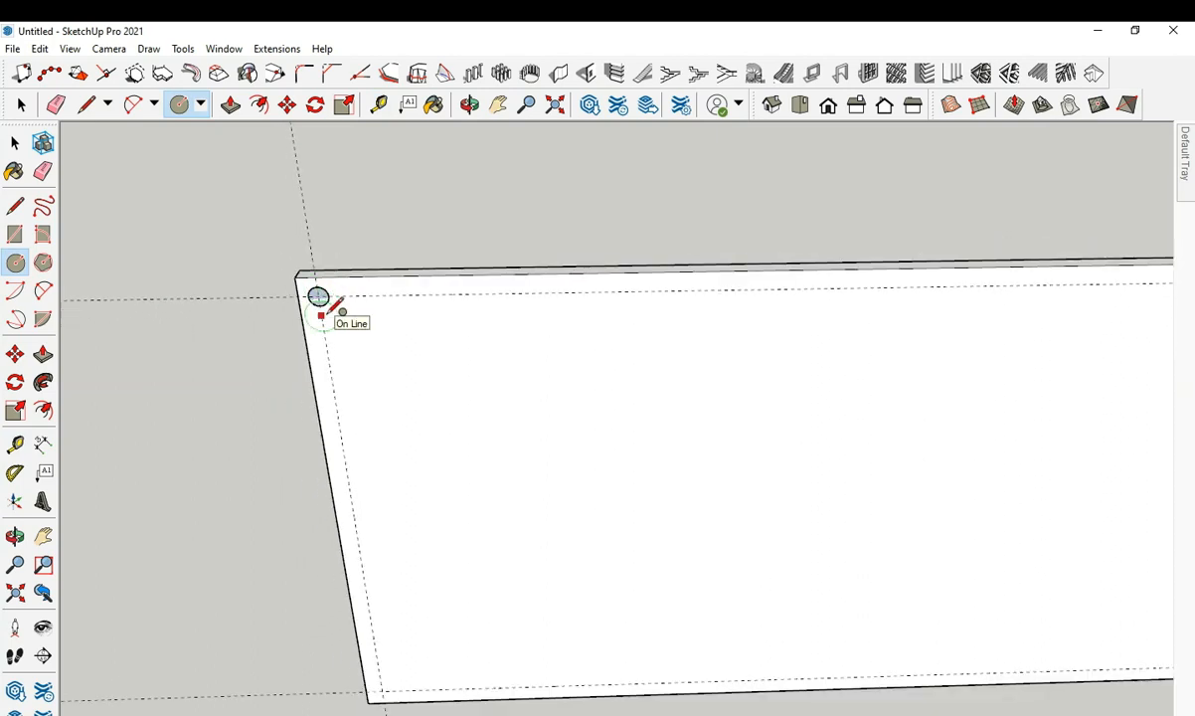
Select the small circle's face and edge and turn them into a group.
key("space")
scroll(319, 283, "up", 1)
right_click(317, 294)
key("Escape")
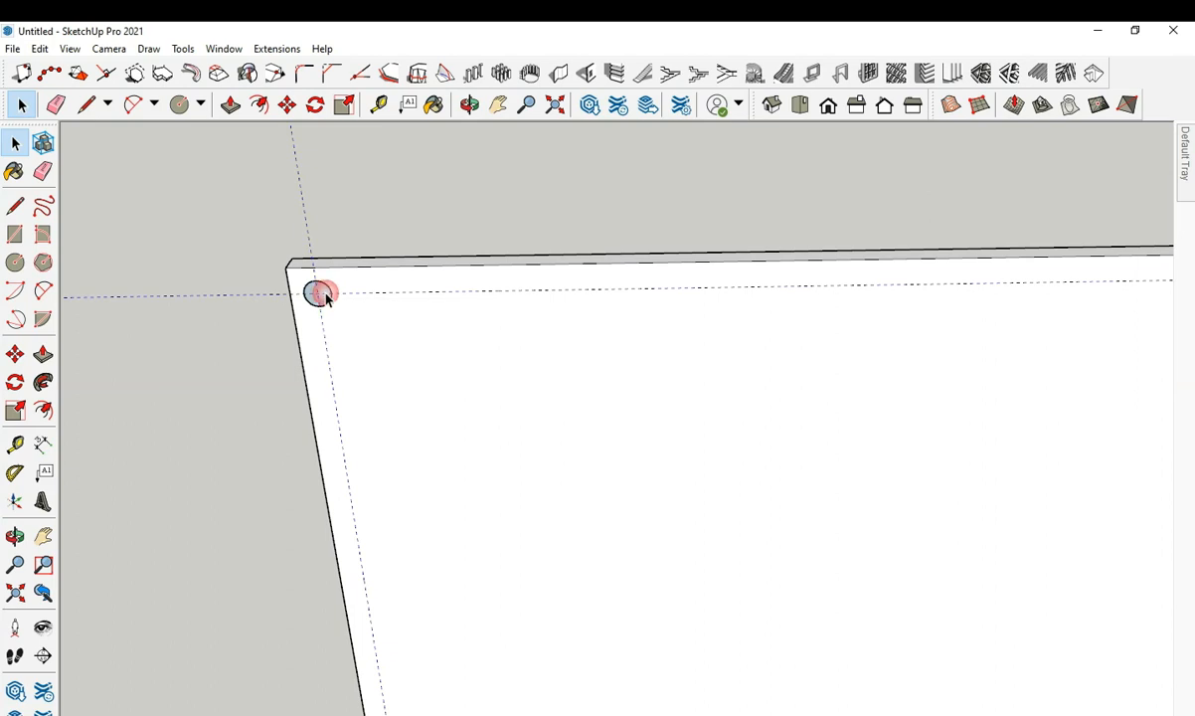
right_click(320, 289)
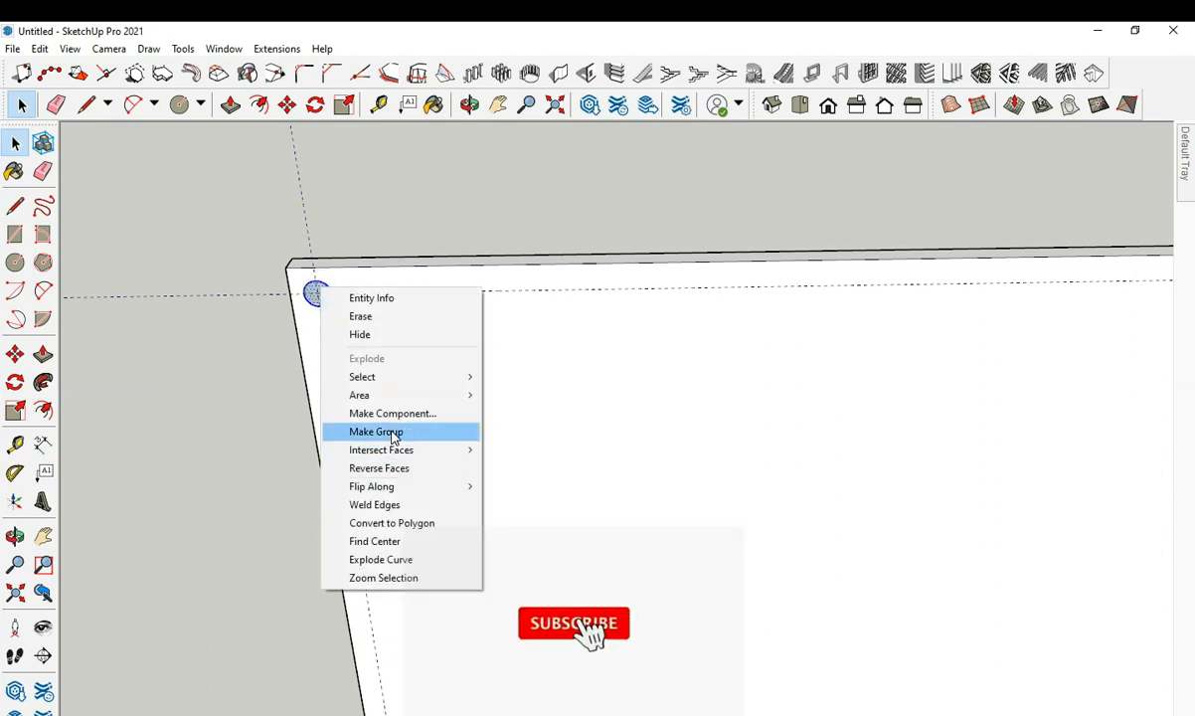
left_click(395, 431)
left_click(343, 299)
left_click(323, 298)
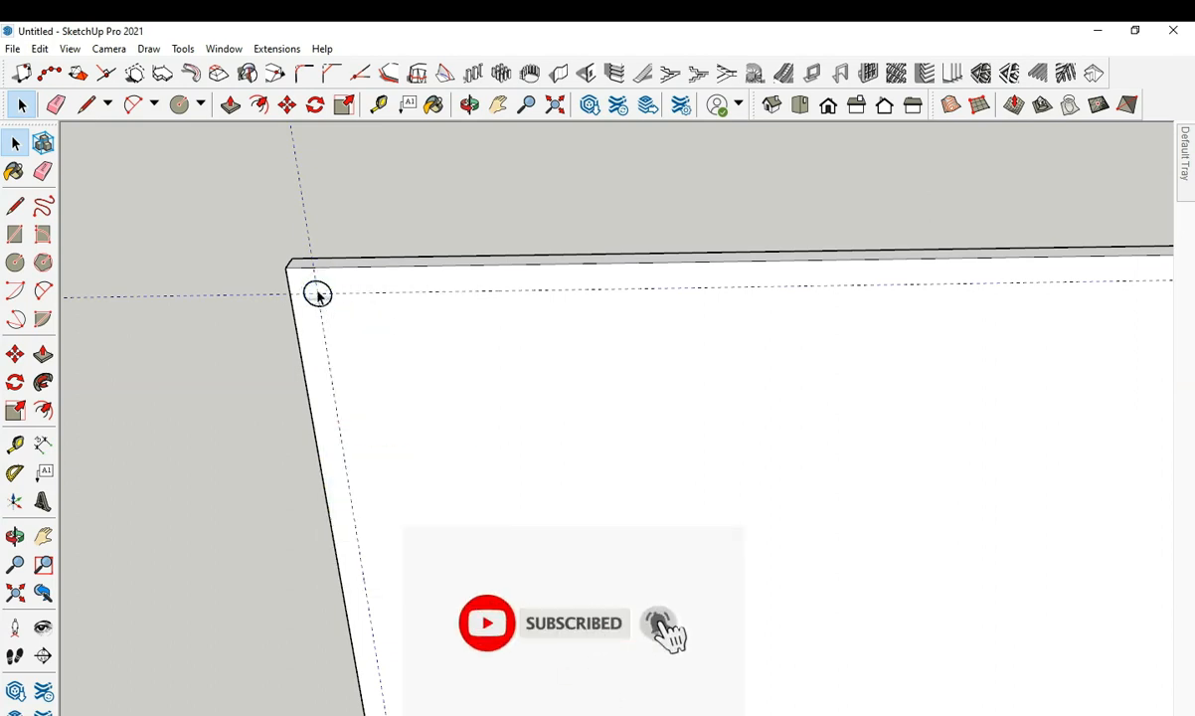
Extrude the grouped circle outward from the panel into a short cylinder, and leave the group.
double_click(317, 294)
key("p")
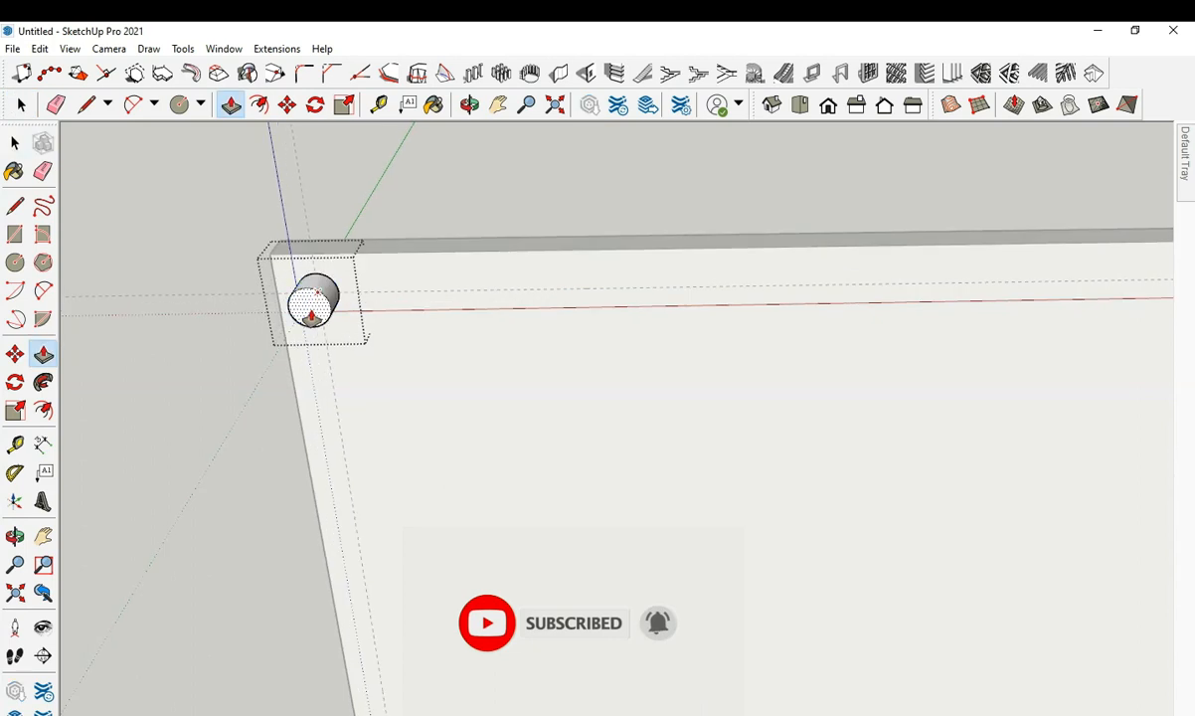
middle_click_drag(312, 313, 262, 256)
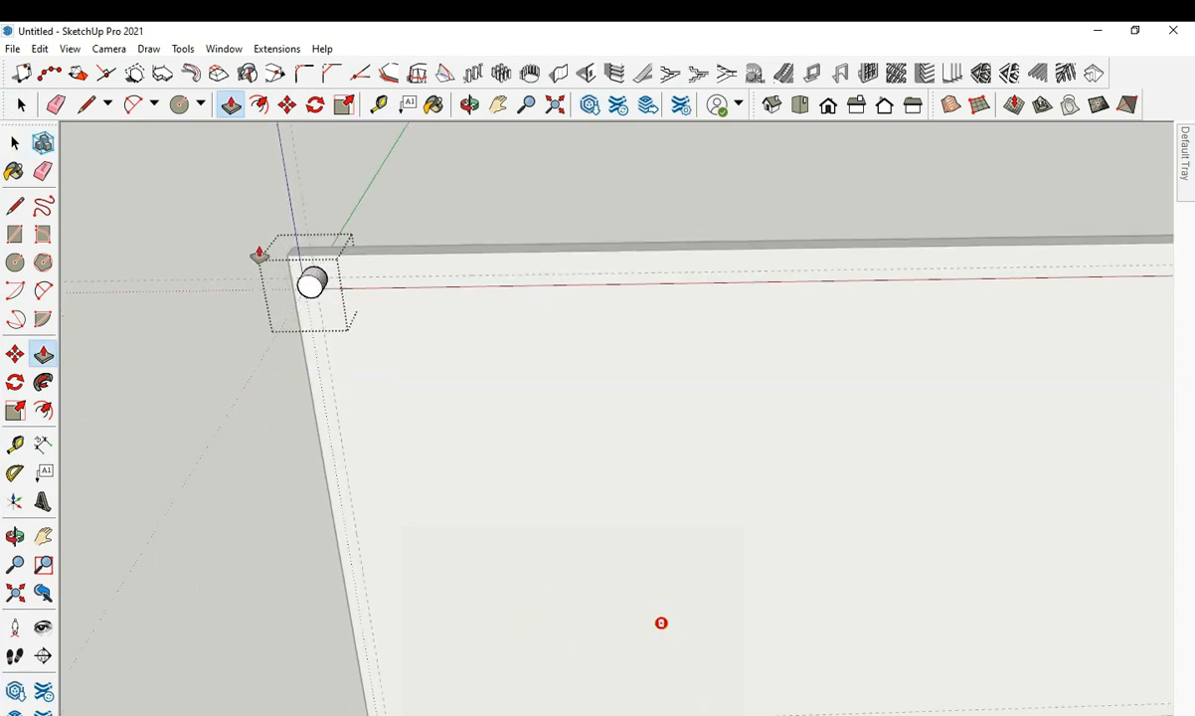
key("space")
left_click(234, 241)
key("m")
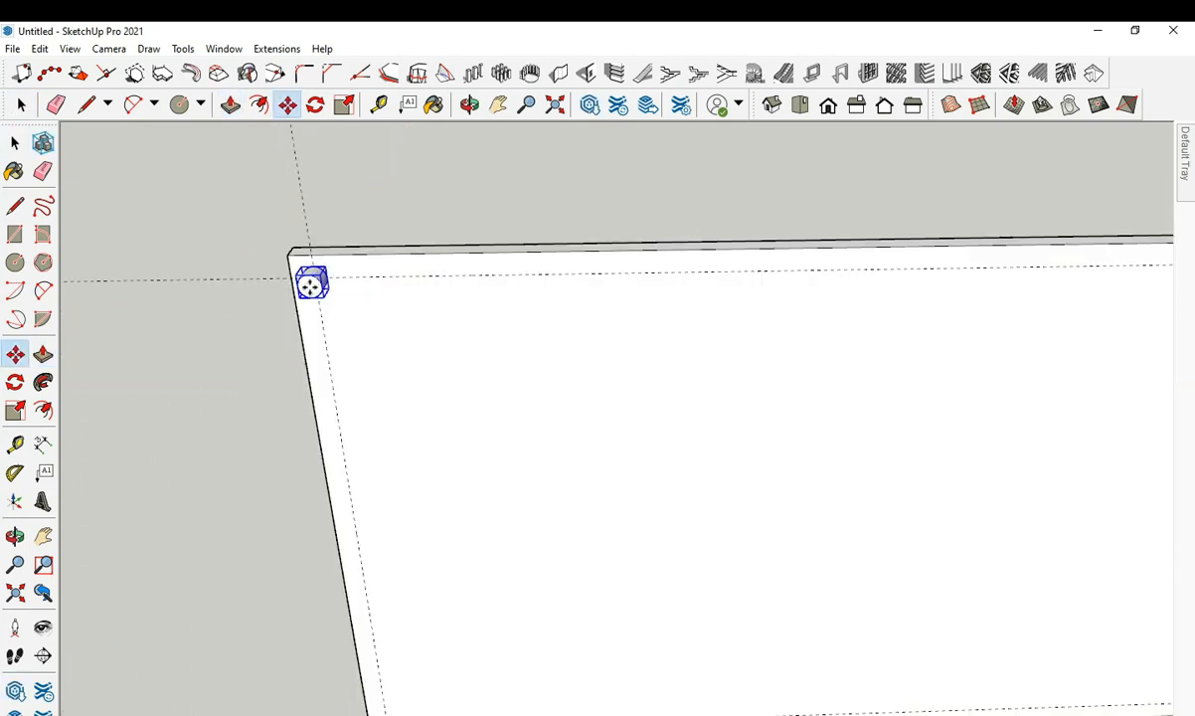
key("space")
key("m")
scroll(325, 272, "up", 5)
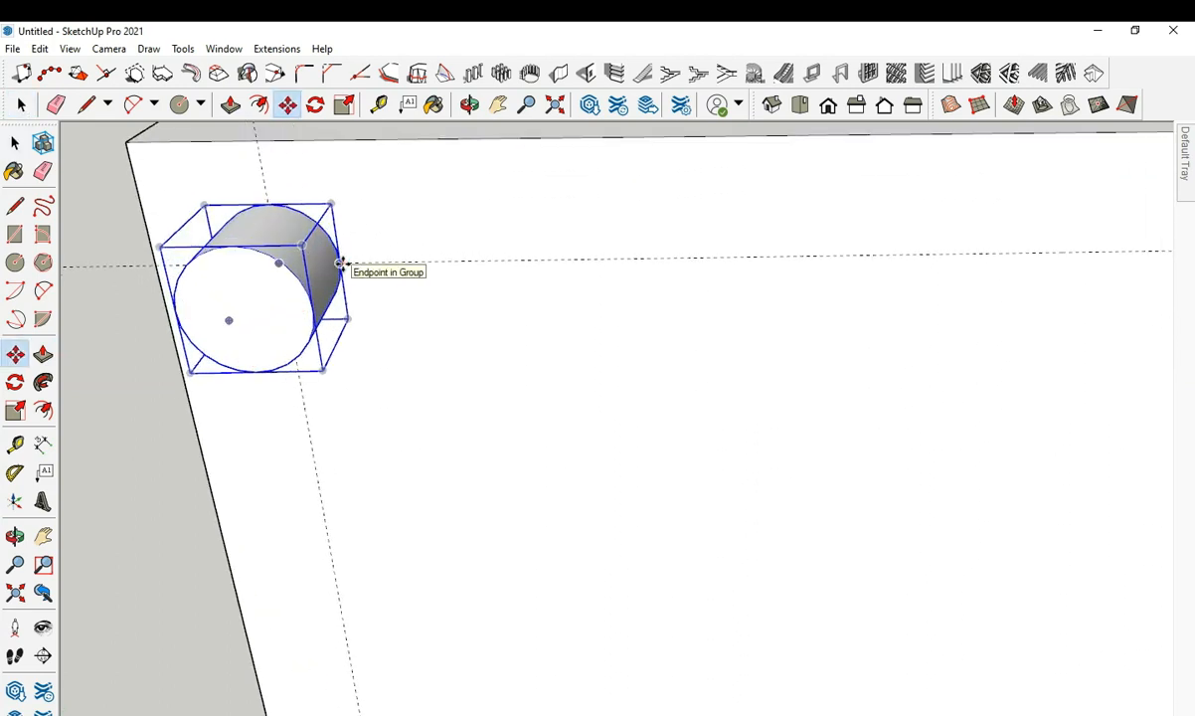
left_click(342, 263)
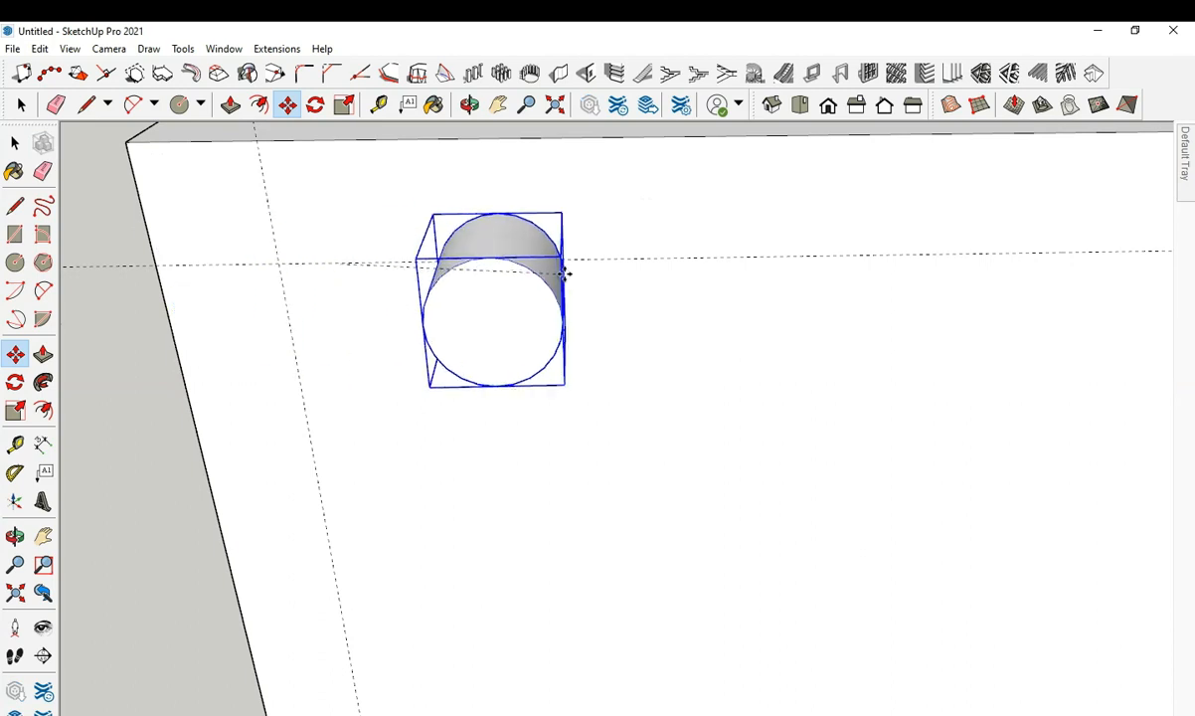
key("ctrl")
scroll(326, 269, "down", 5)
scroll(263, 264, "down", 2)
key("Escape")
Copy the cylinder horizontally from its uppermost rear point onto the vertical guide at the panel's upper-right corner.
scroll(282, 265, "up", 6)
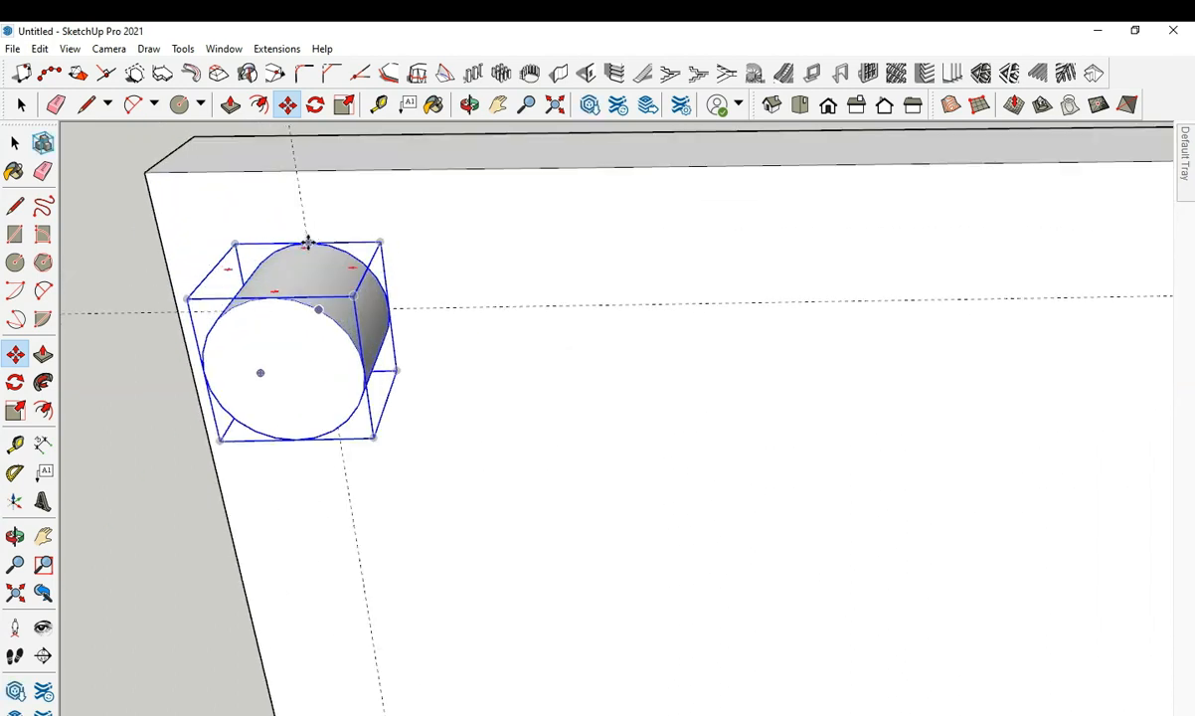
left_click(308, 243)
scroll(138, 267, "down", 5)
scroll(829, 245, "up", 5)
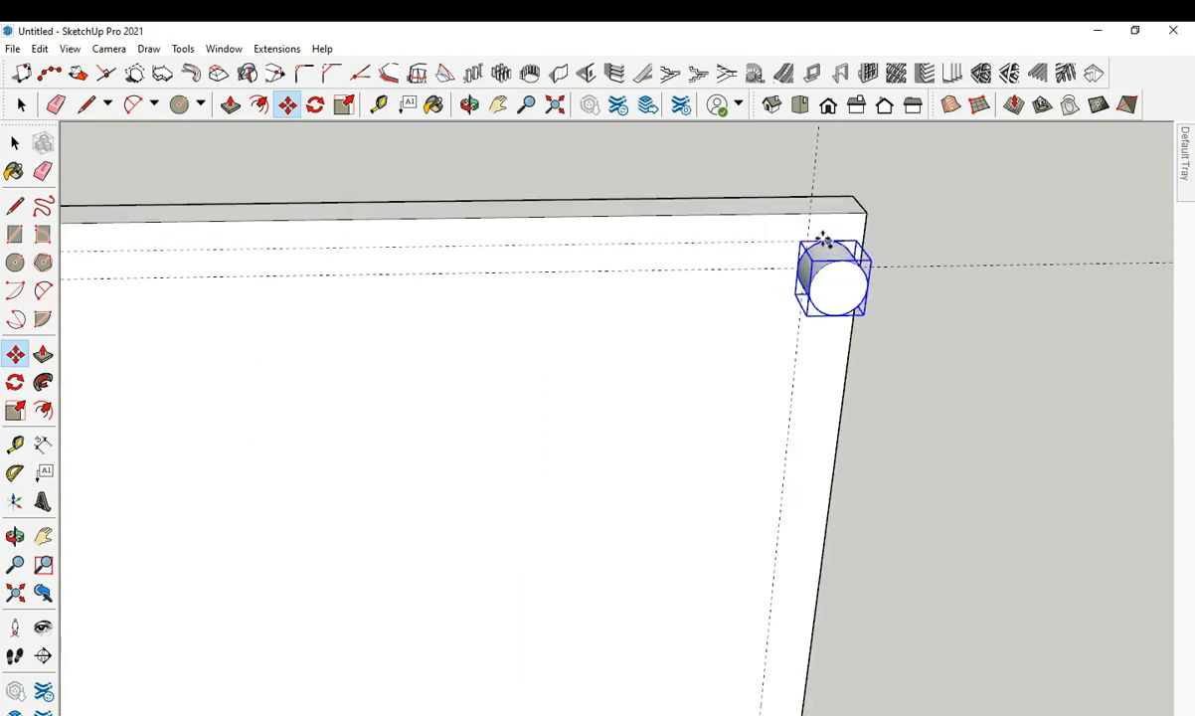
scroll(810, 240, "up", 3)
left_click(793, 239)
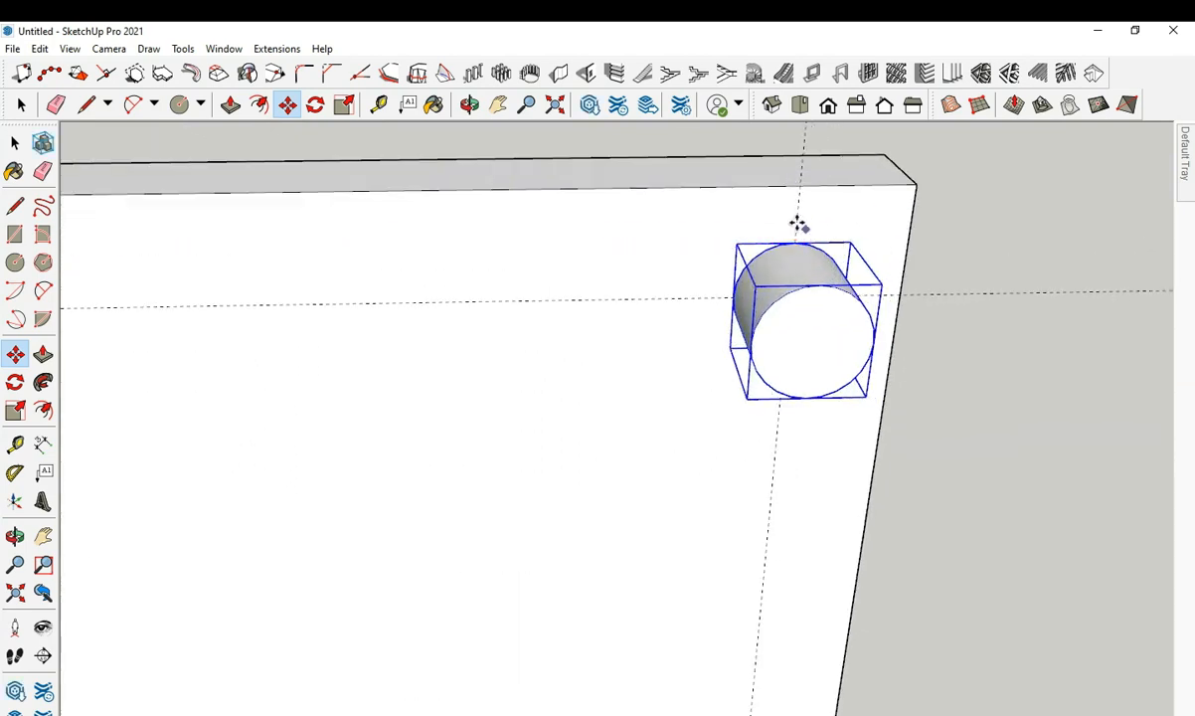
scroll(799, 225, "down", 3)
scroll(755, 252, "up", 3)
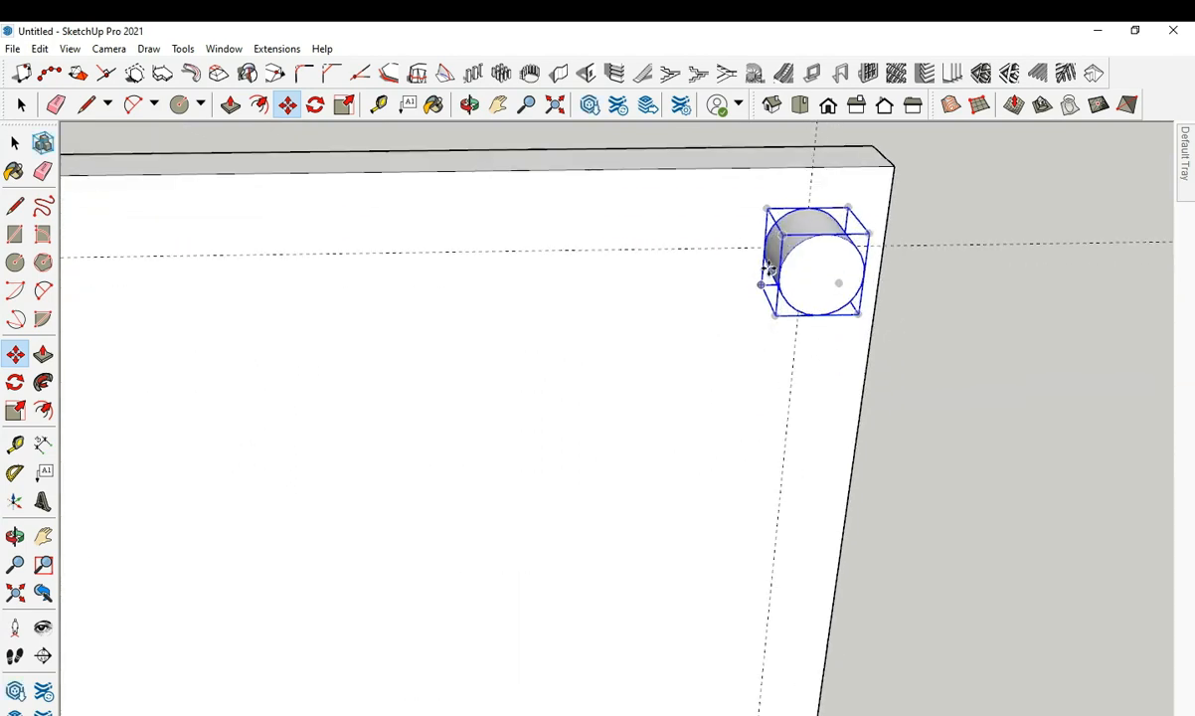
scroll(831, 278, "down", 5)
key("space")
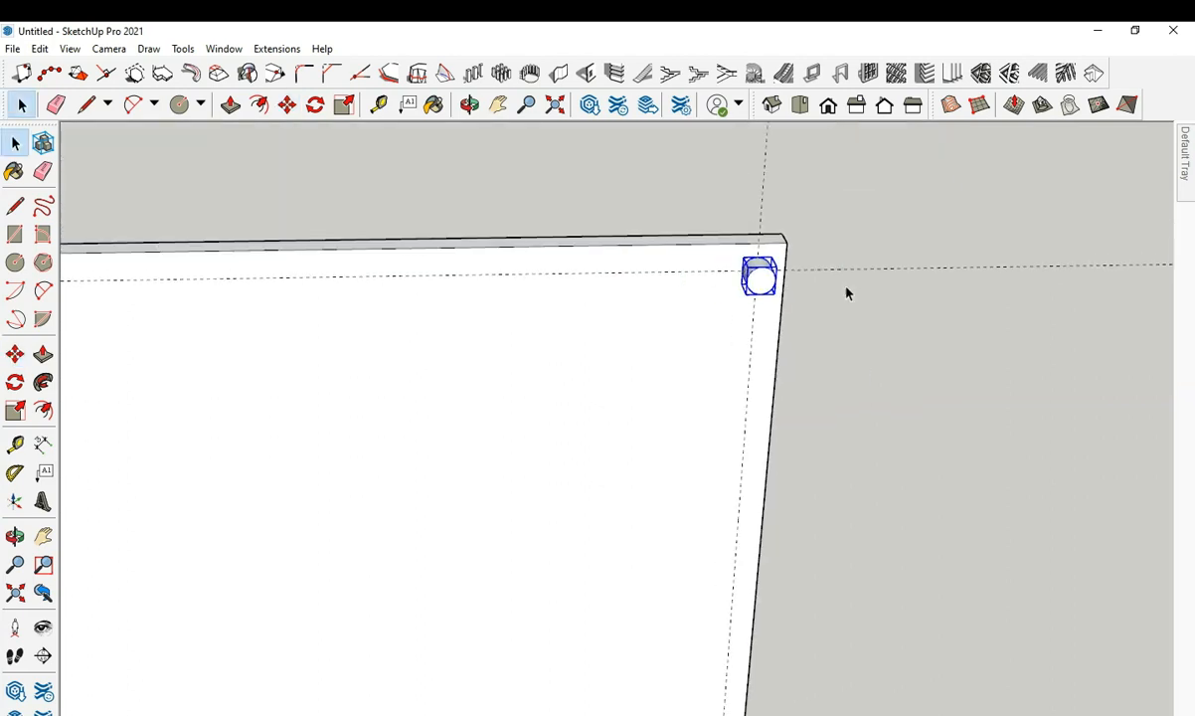
Select both upper cylinders and copy them straight down onto the lower guide line, at the panel's two lower corners.
scroll(845, 288, "down", 2)
scroll(322, 312, "down", 2)
scroll(171, 308, "up", 4)
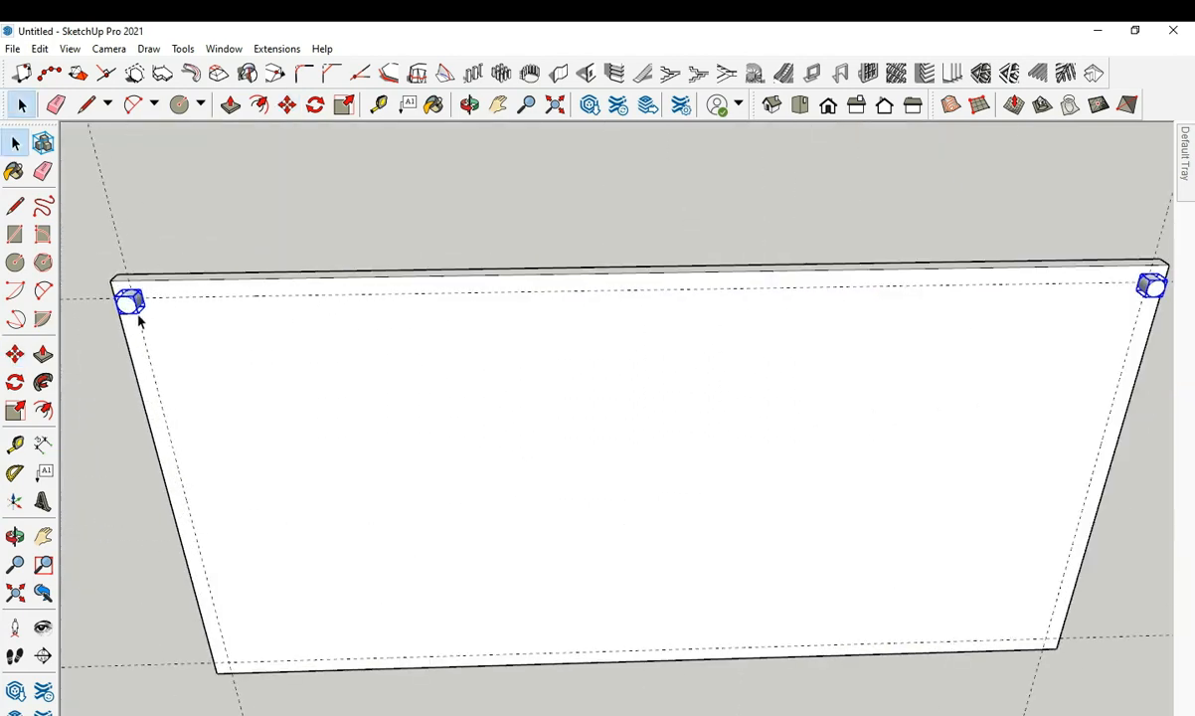
key("m")
scroll(165, 272, "up", 4)
left_click(161, 246)
key("ctrl")
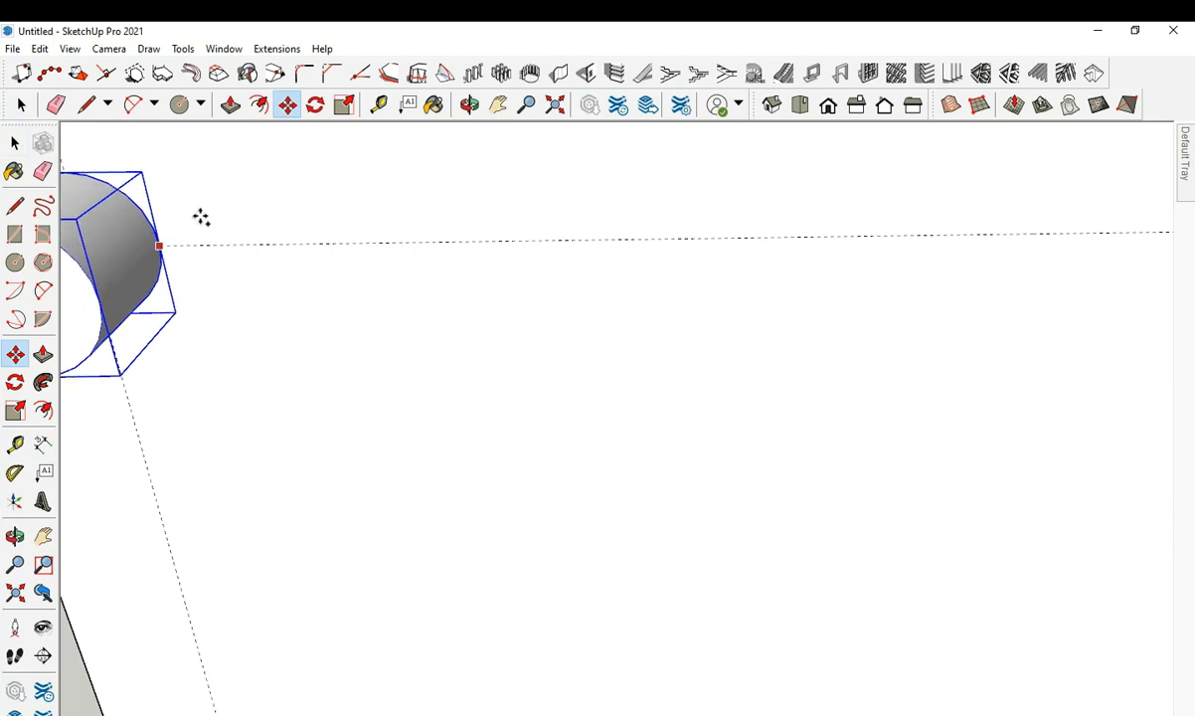
scroll(203, 218, "down", 6)
scroll(293, 223, "down", 4)
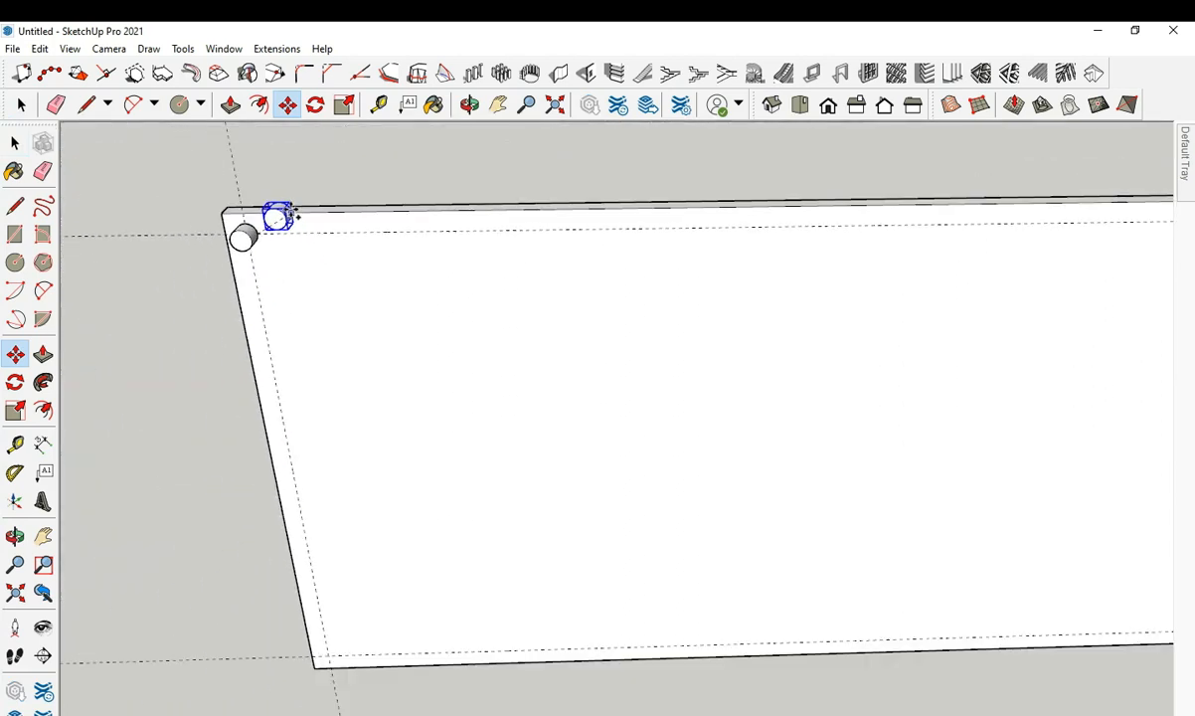
scroll(310, 614, "up", 5)
left_click(355, 619)
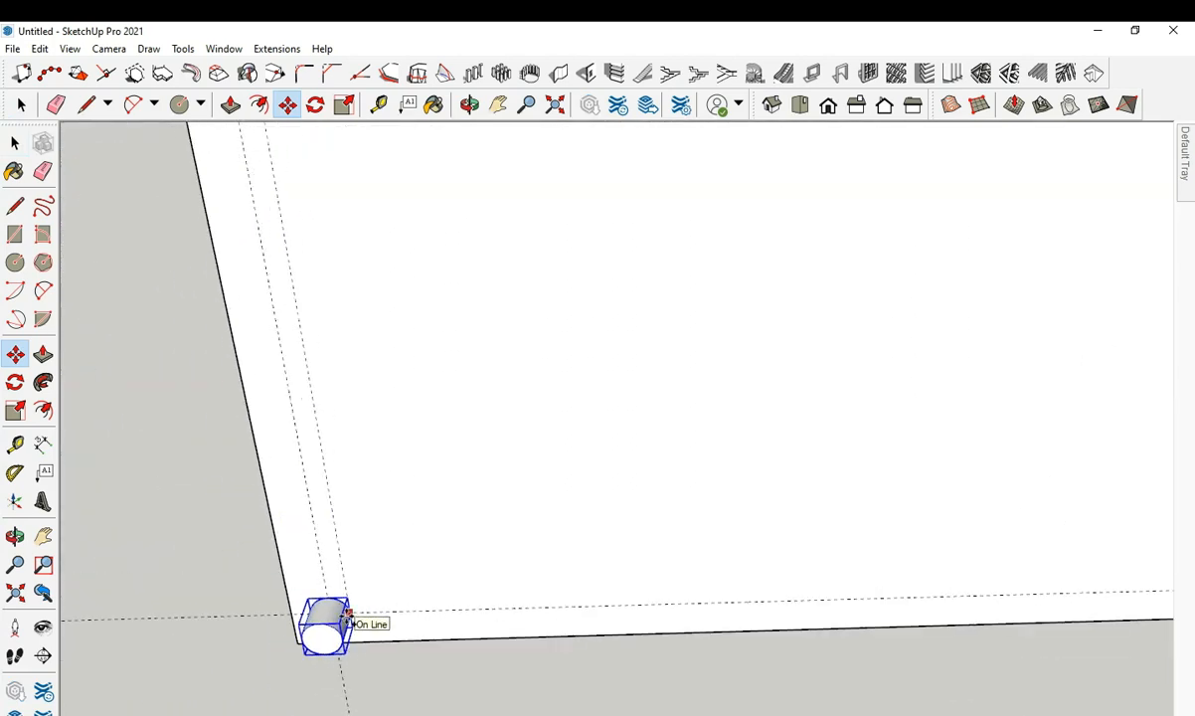
left_click(349, 614)
scroll(366, 360, "down", 4)
key("space")
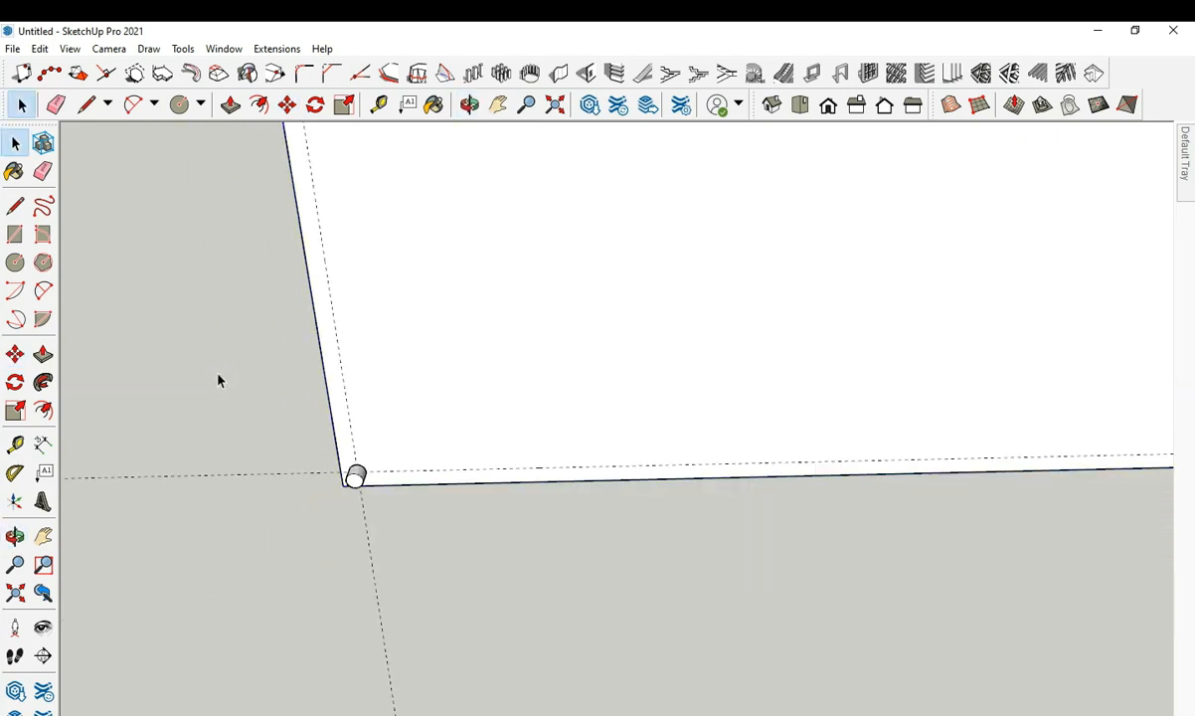
scroll(227, 430, "down", 5)
middle_click_drag(299, 387, 327, 434)
scroll(380, 461, "up", 3)
key("space")
left_click(375, 385)
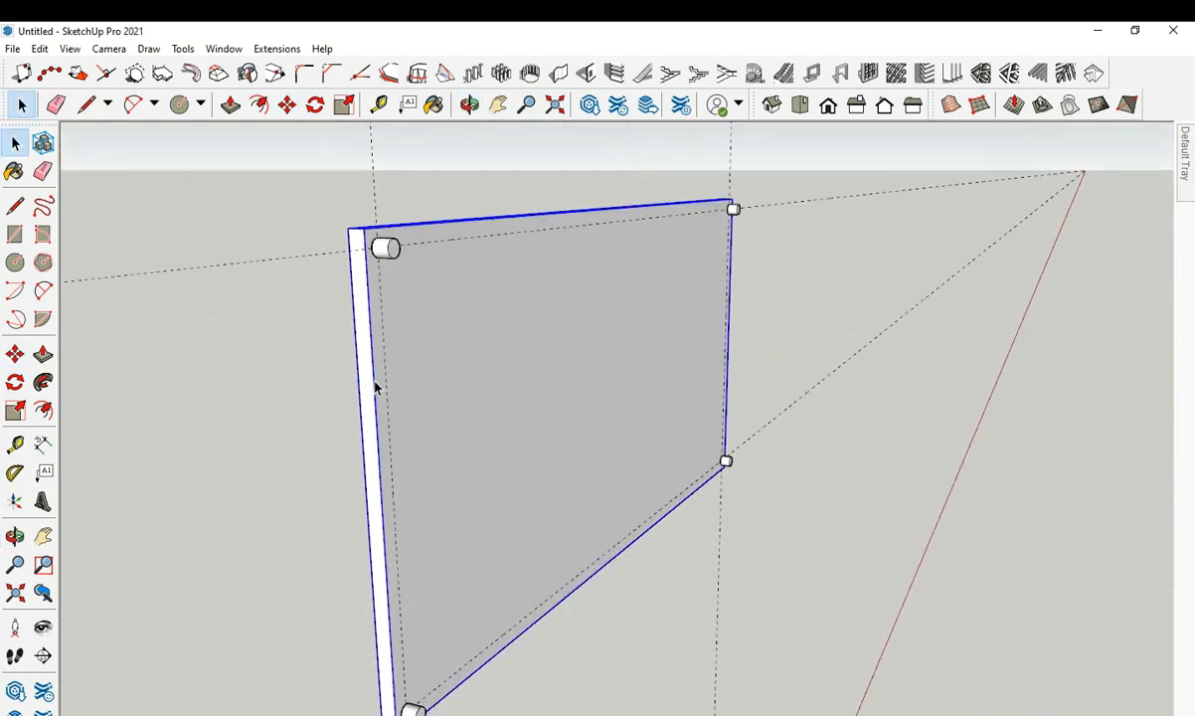
key("m")
scroll(349, 239, "up", 3)
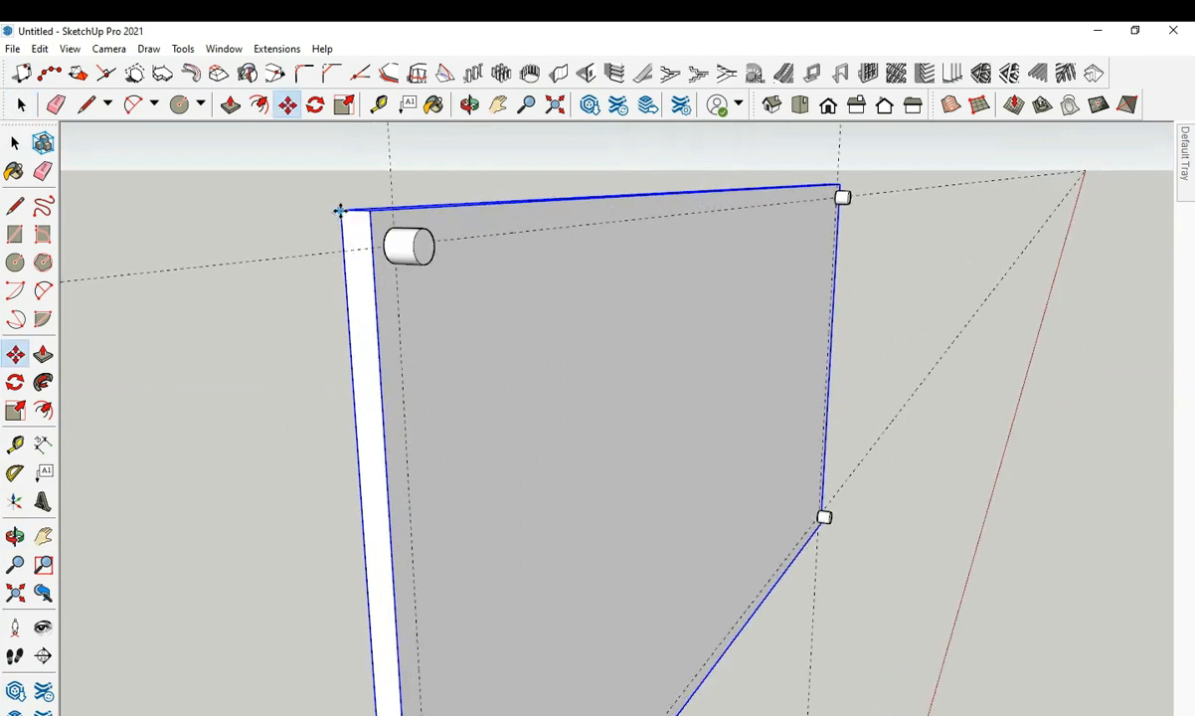
left_click(341, 210)
key("ctrl")
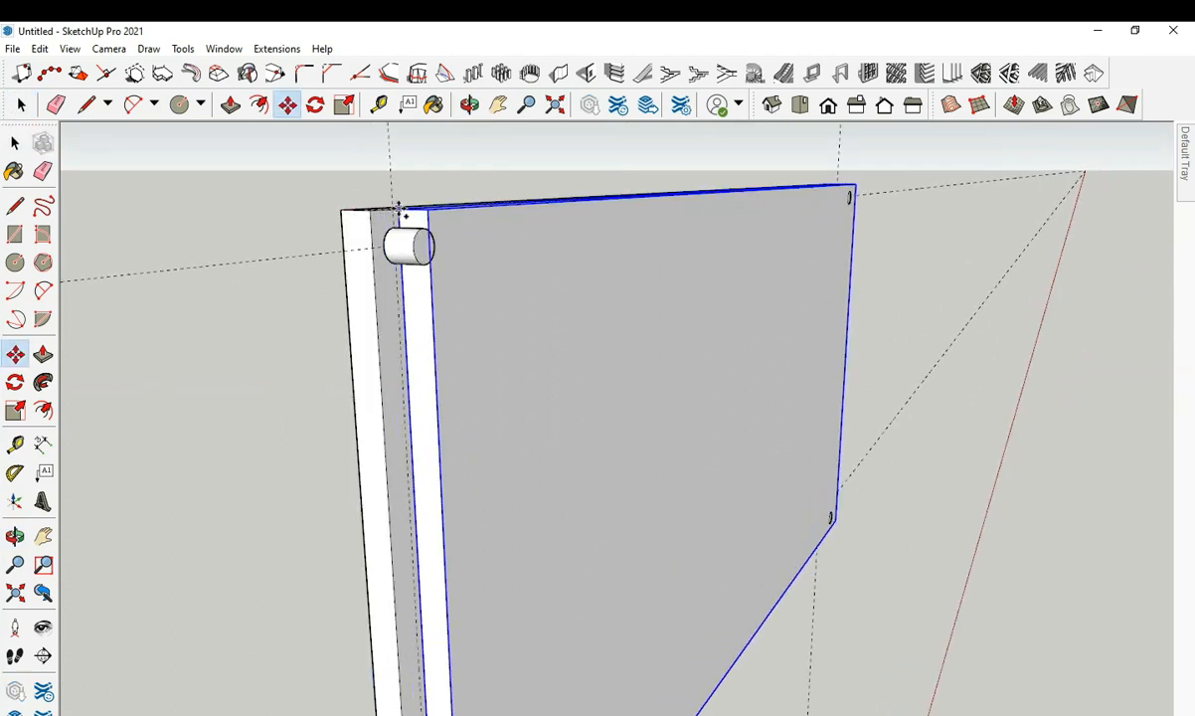
middle_click_drag(354, 219, 307, 274)
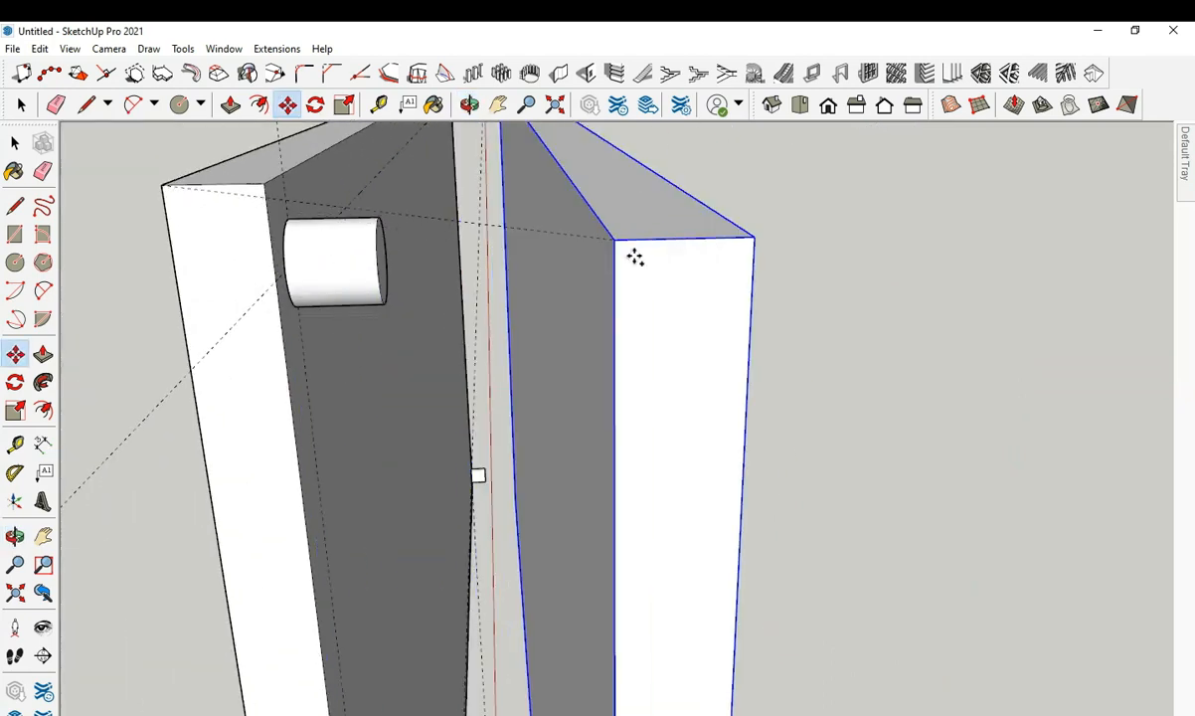
key("e")
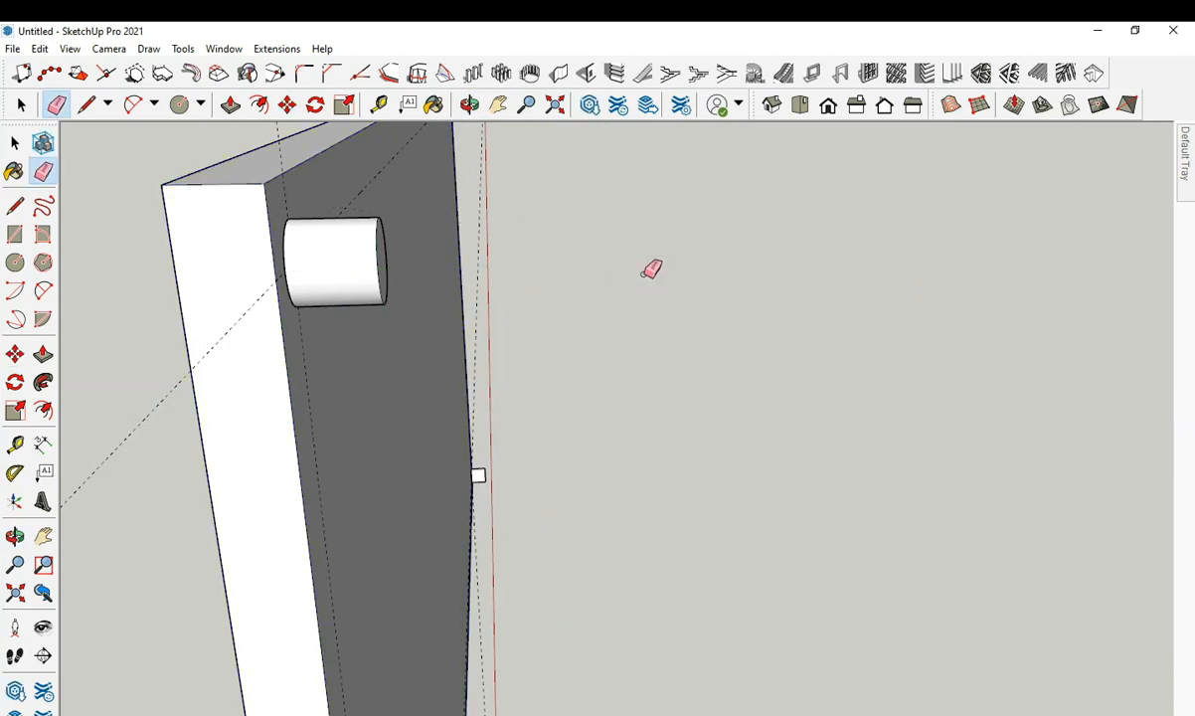
Copy the panel outward along the green axis to the front side of the corner standoffs.
key("space")
left_click(279, 347)
key("m")
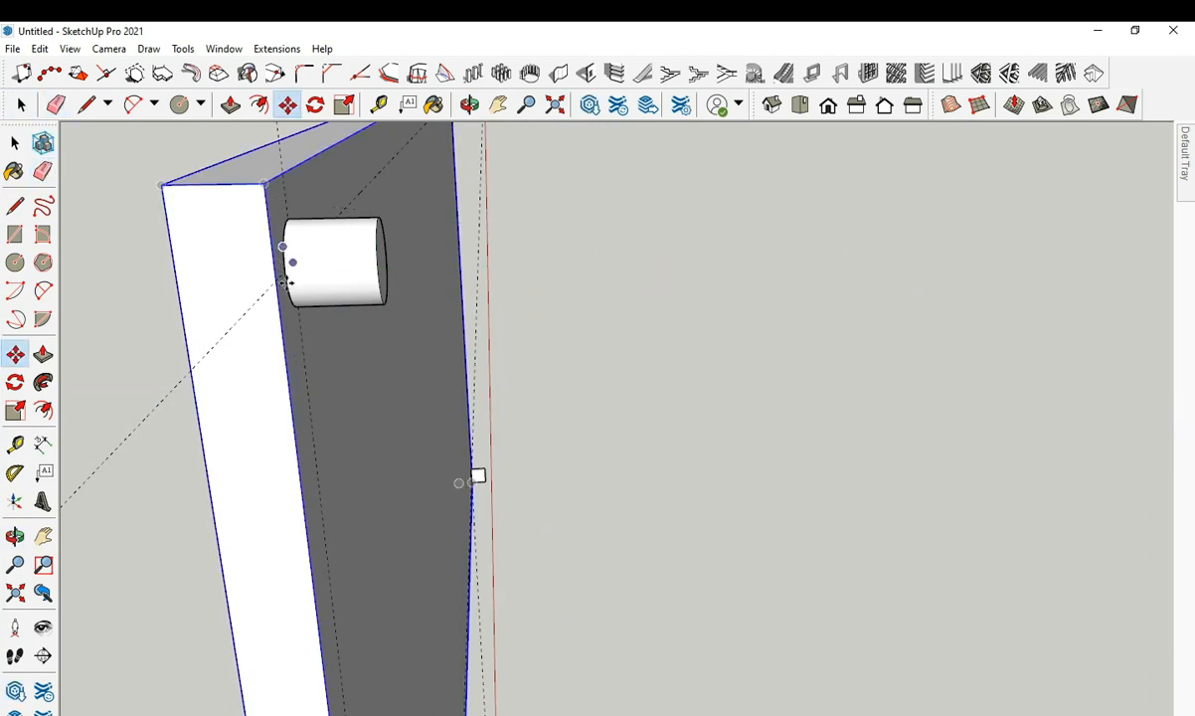
scroll(285, 251, "up", 3)
left_click(285, 250)
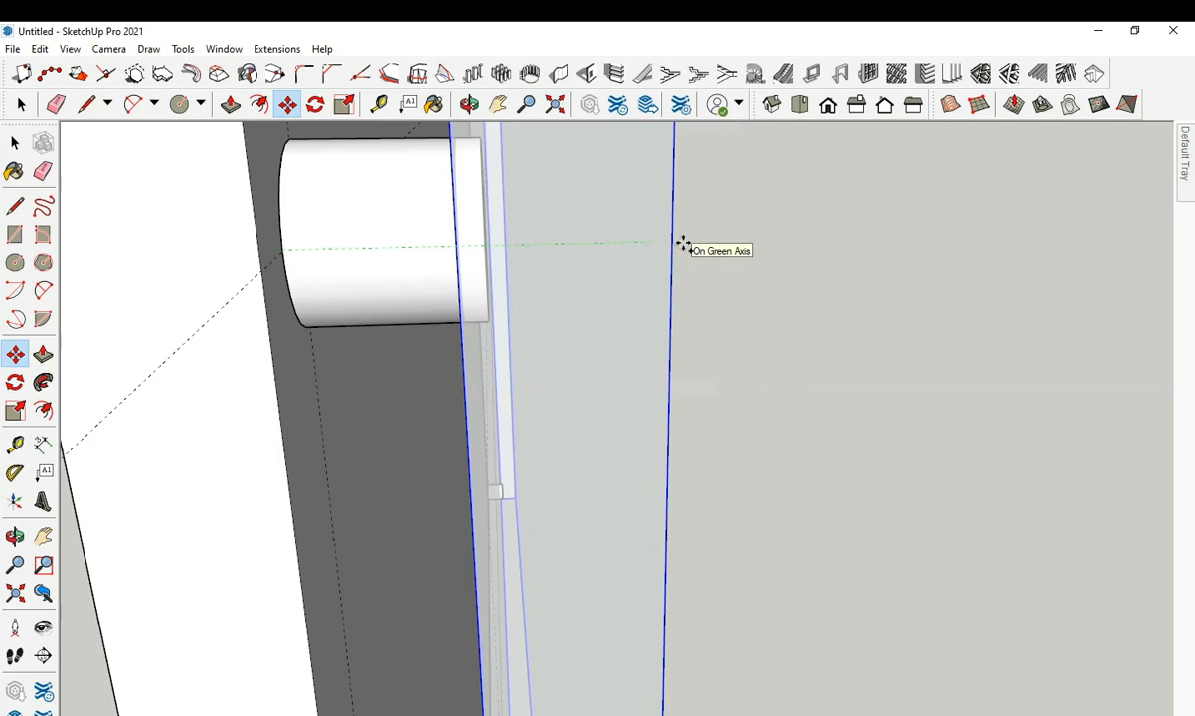
left_click(728, 245)
Move the copied panel back along the green axis until it meets the outer ends of the standoffs.
key("o")
left_click_drag(546, 326, 621, 301)
key("m")
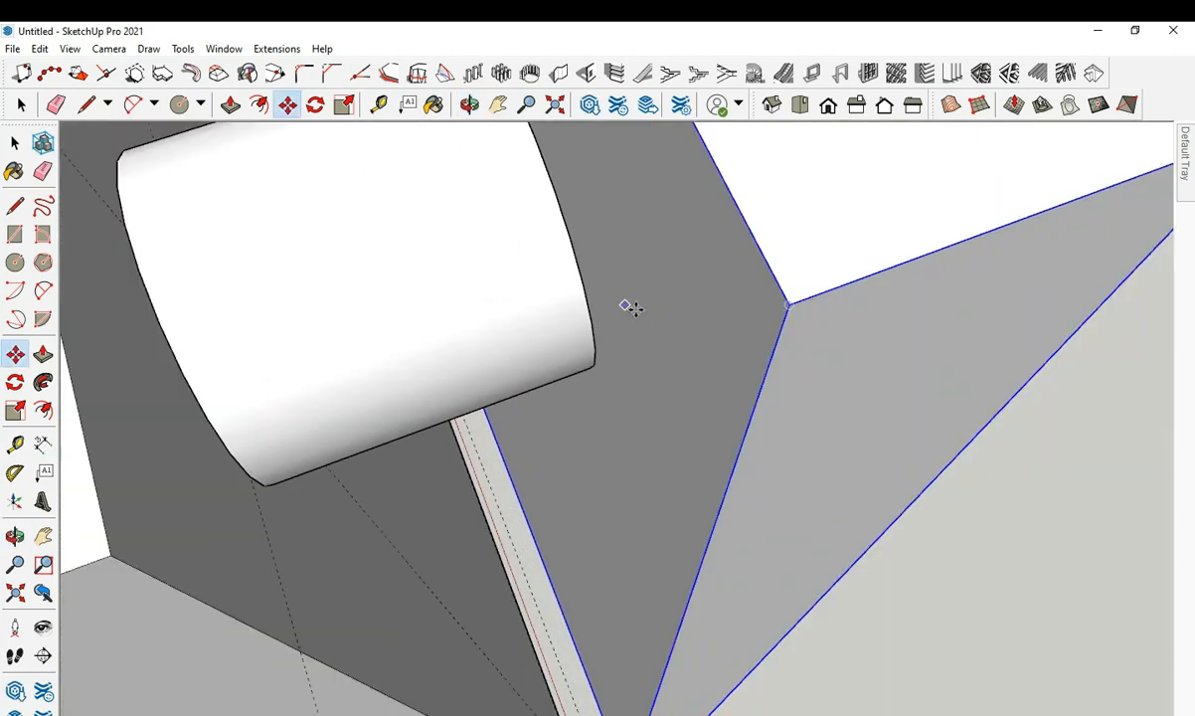
left_click(706, 343)
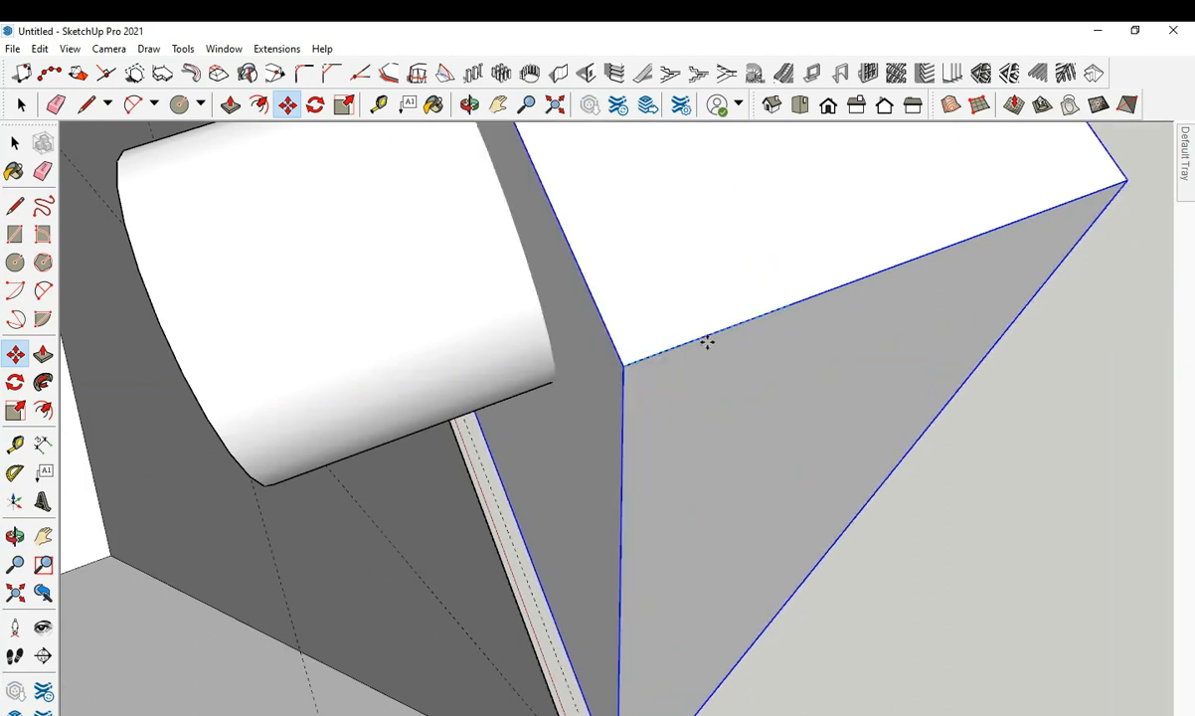
left_click(708, 342)
scroll(421, 350, "down", 4)
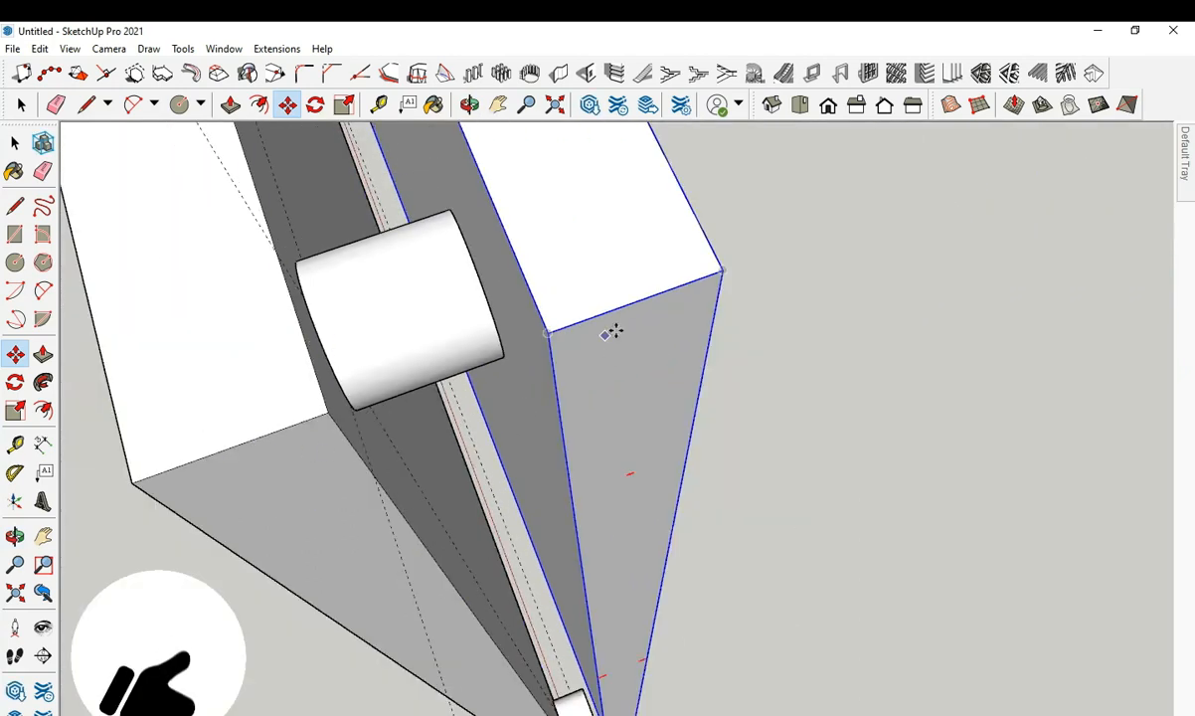
Open the copied panel's group, push its outer face inward to make it thinner, and leave the group.
key("space")
left_click(615, 372)
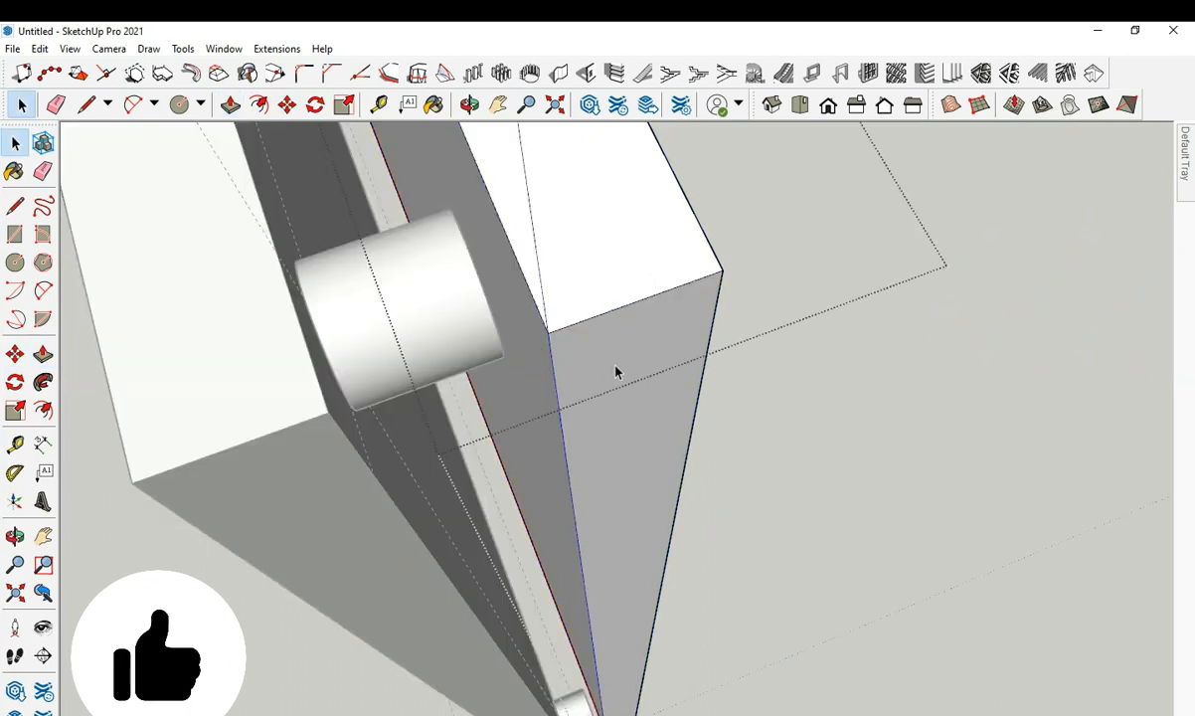
middle_click_drag(628, 360, 434, 371)
key("p")
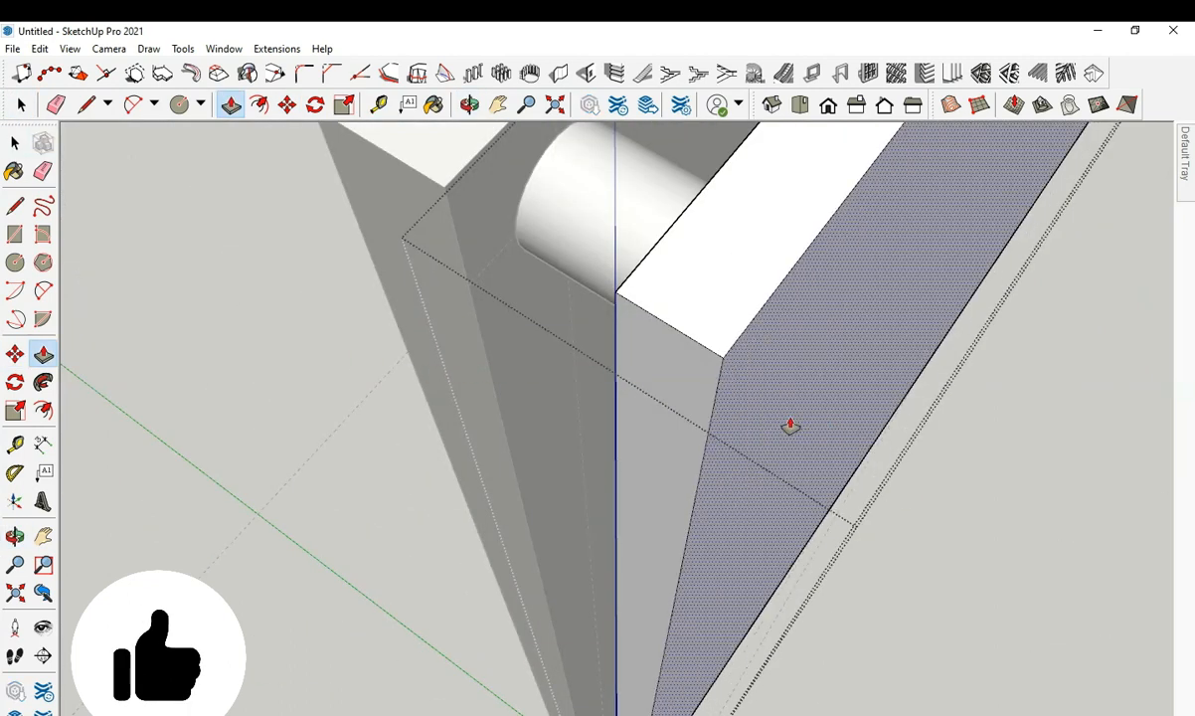
double_click(789, 425)
middle_click_drag(615, 347, 589, 364)
key("t")
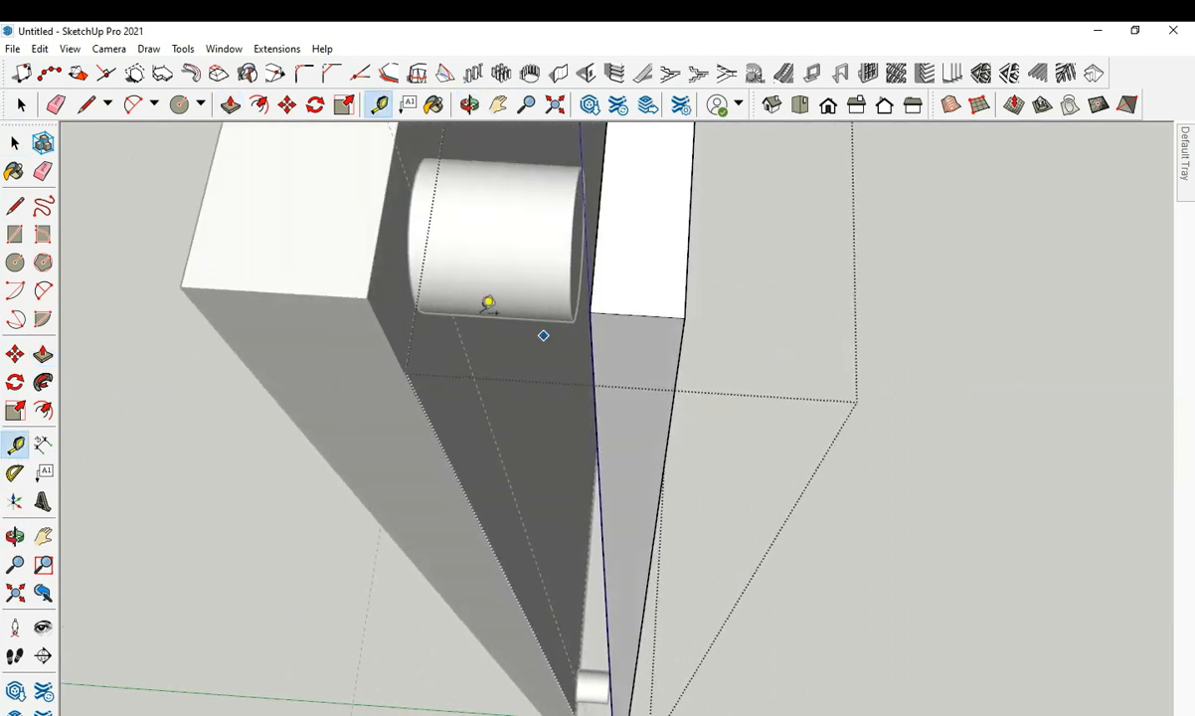
key("space")
left_click(921, 275)
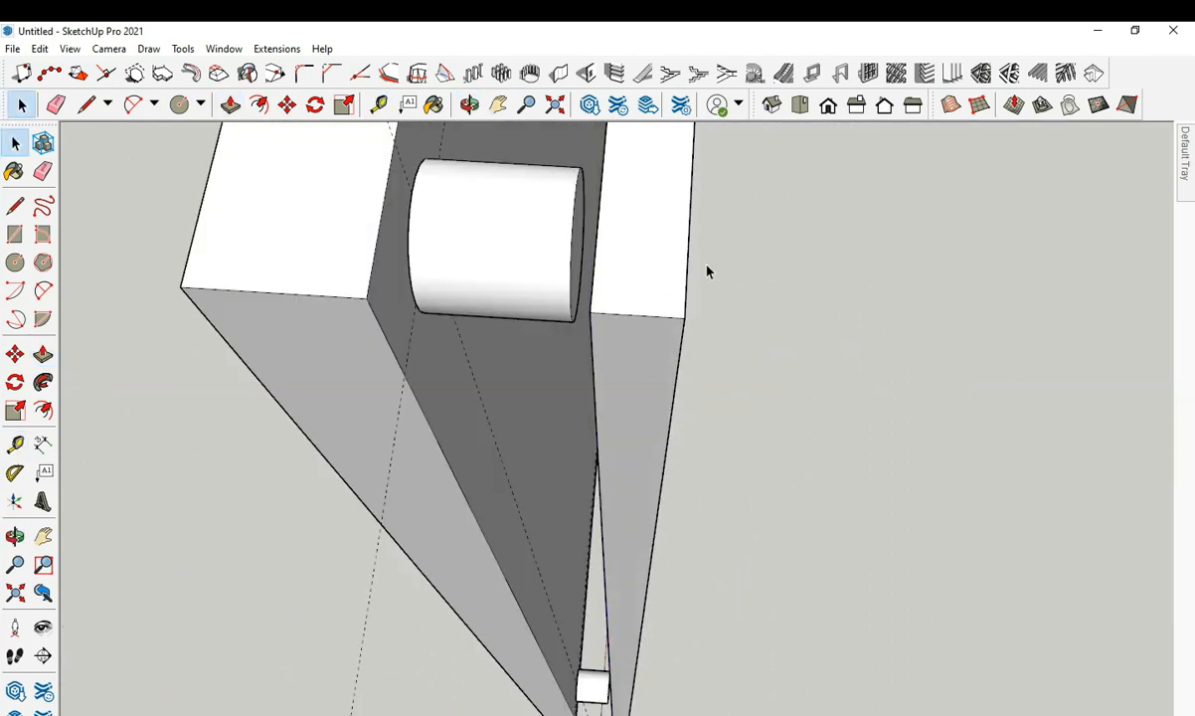
Move the thinned panel sideways by its upper corner, past the end of the original panel.
key("t")
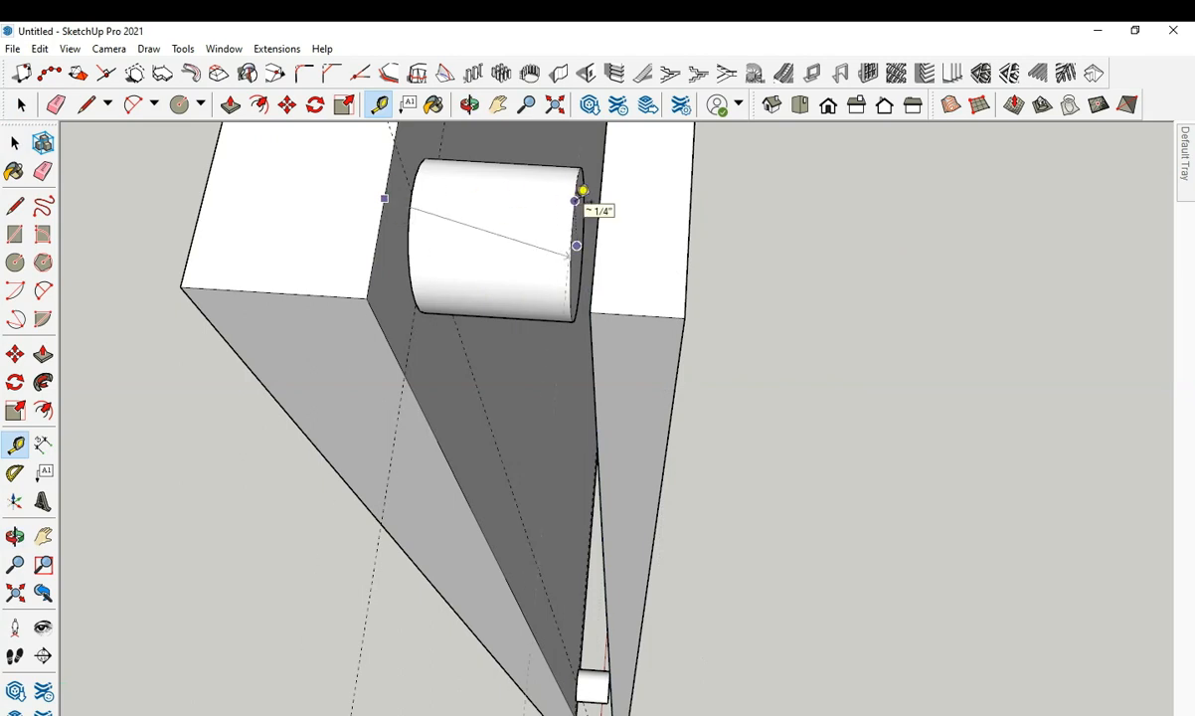
middle_click_drag(627, 338, 673, 349)
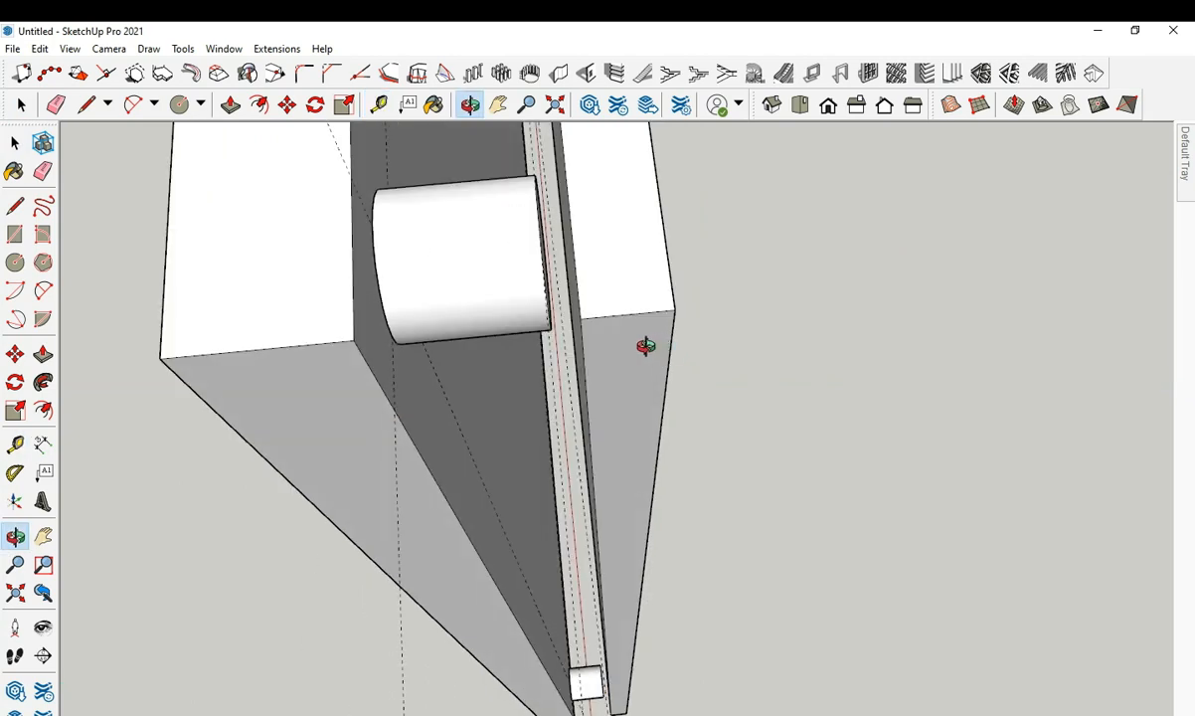
key("m")
scroll(585, 298, "up", 5)
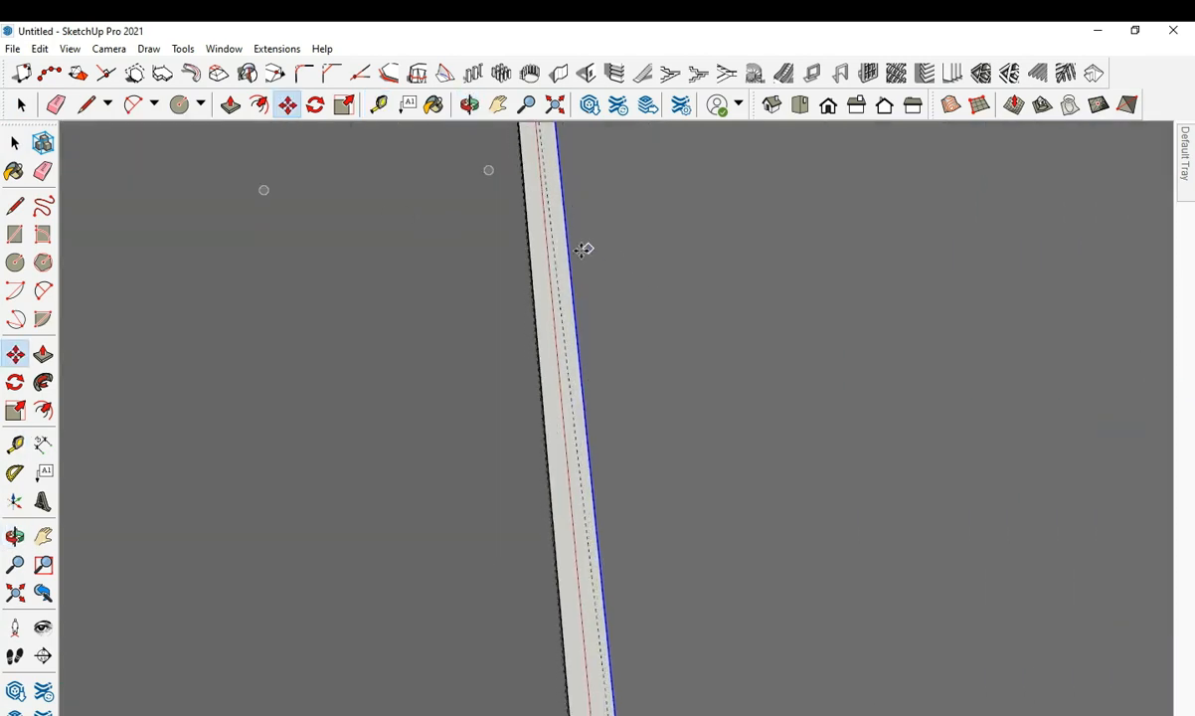
scroll(586, 251, "down", 5)
scroll(589, 282, "up", 5)
scroll(601, 355, "down", 5)
middle_click_drag(647, 326, 491, 308)
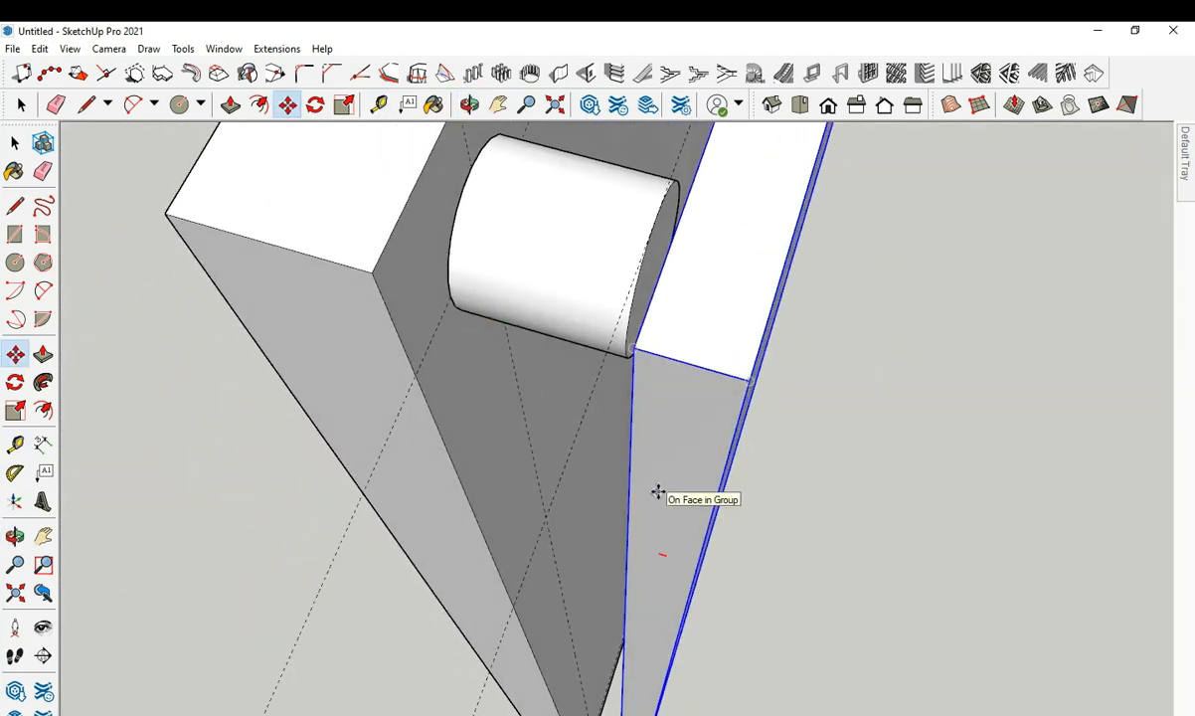
left_click(657, 492)
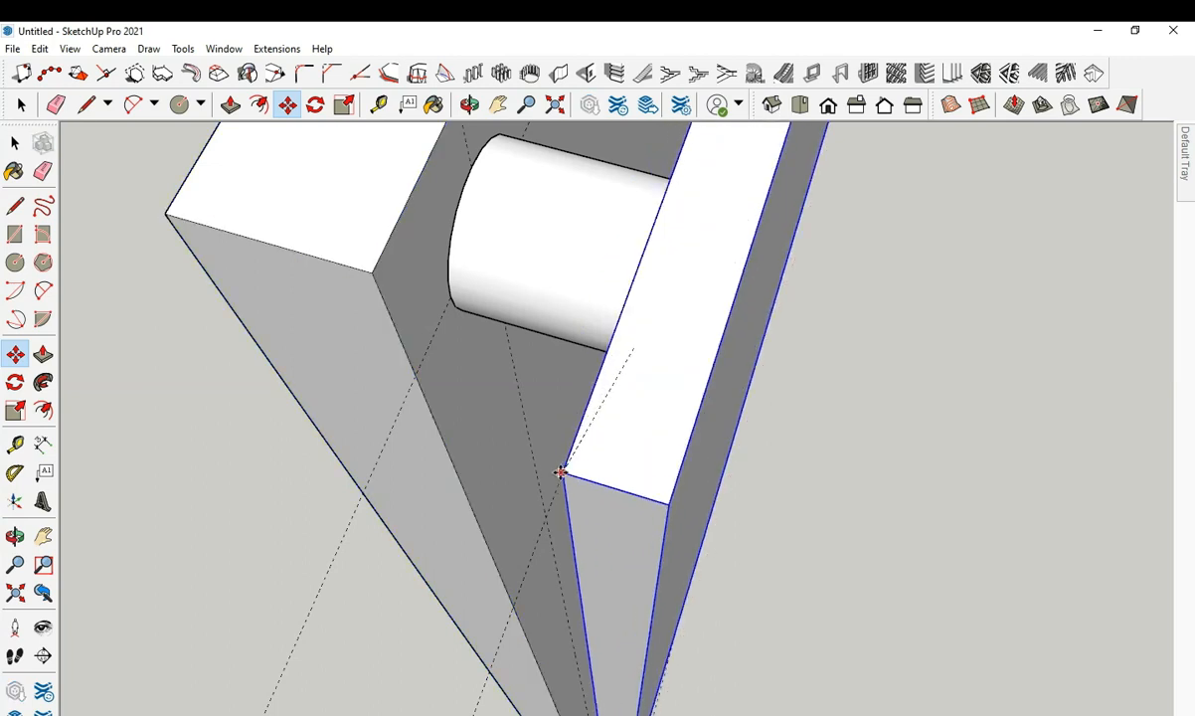
left_click(487, 651)
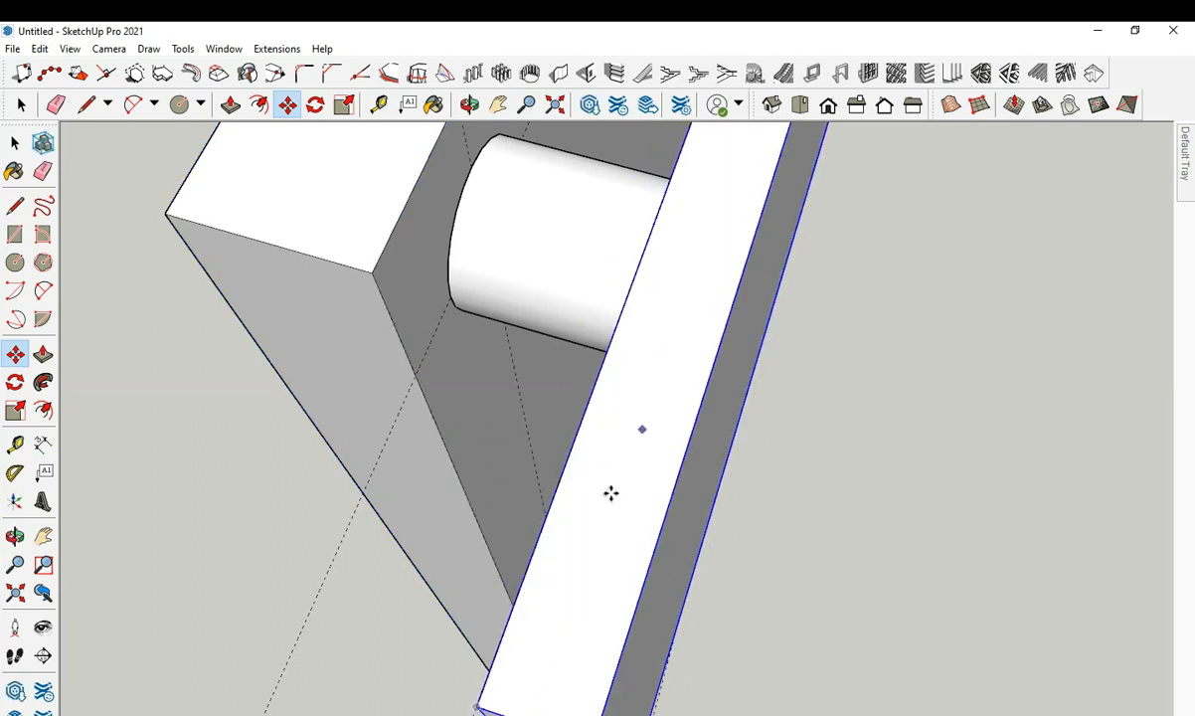
Add a guide line across from the original panel's upper end edge and try to move the thinned panel's corner onto it.
scroll(653, 390, "down", 3)
key("t")
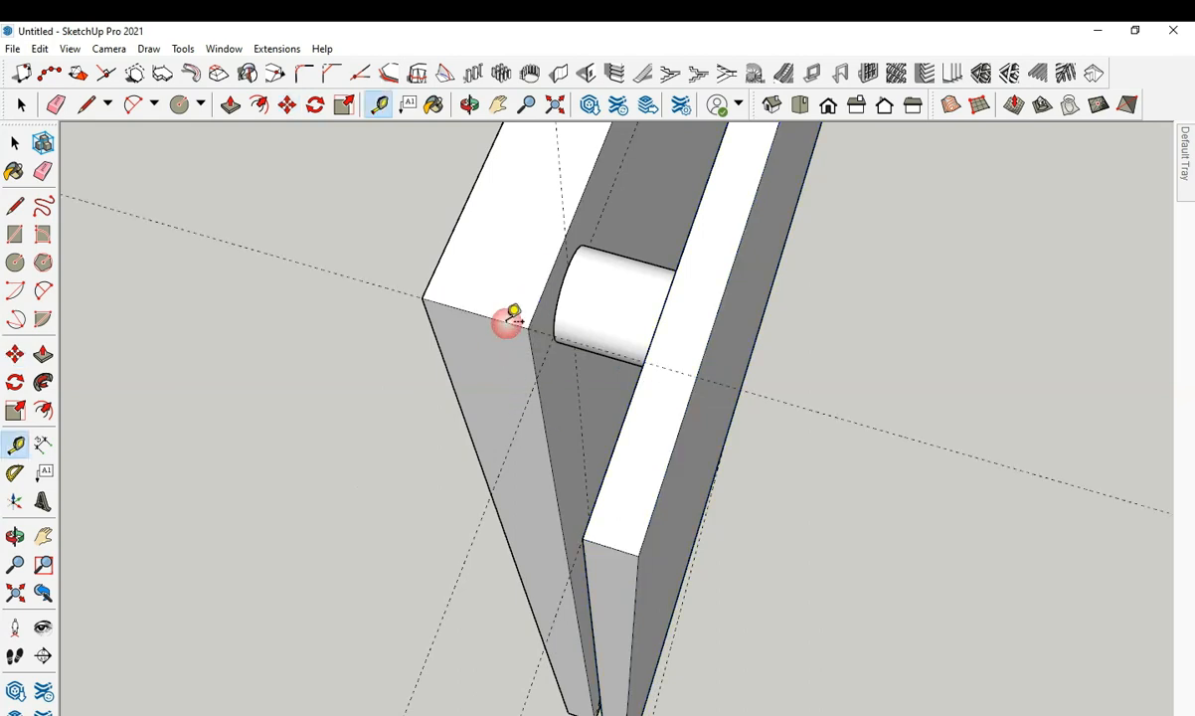
key("m")
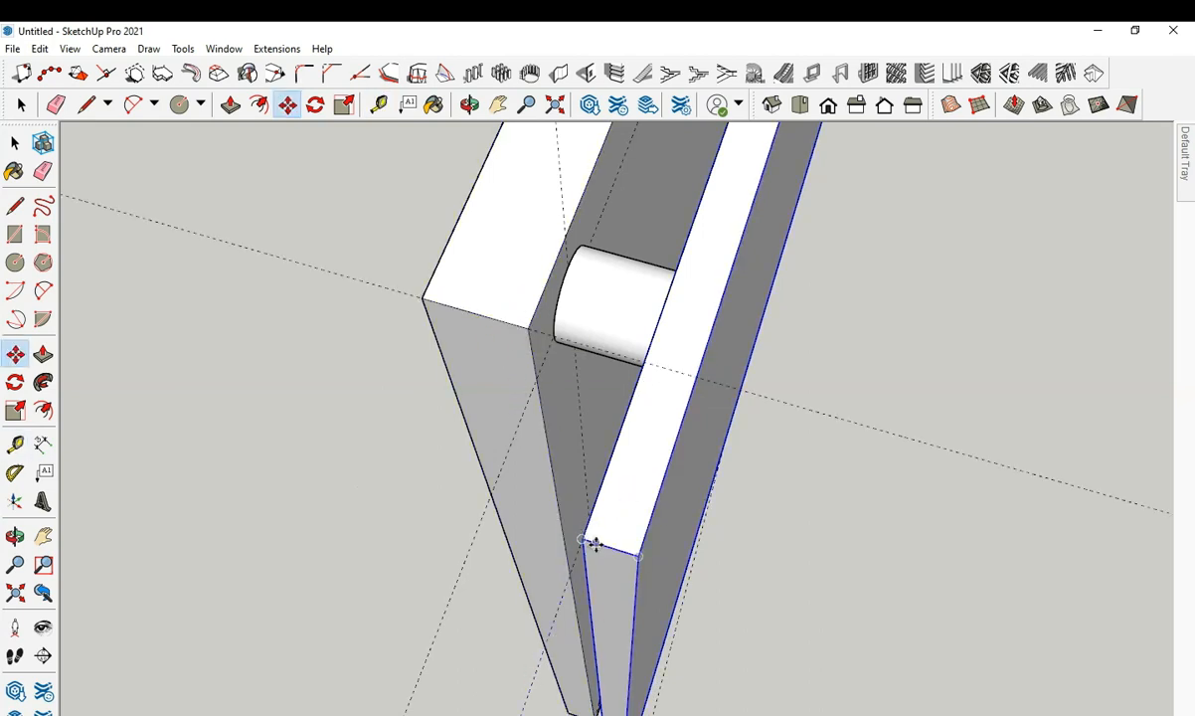
left_click(581, 539)
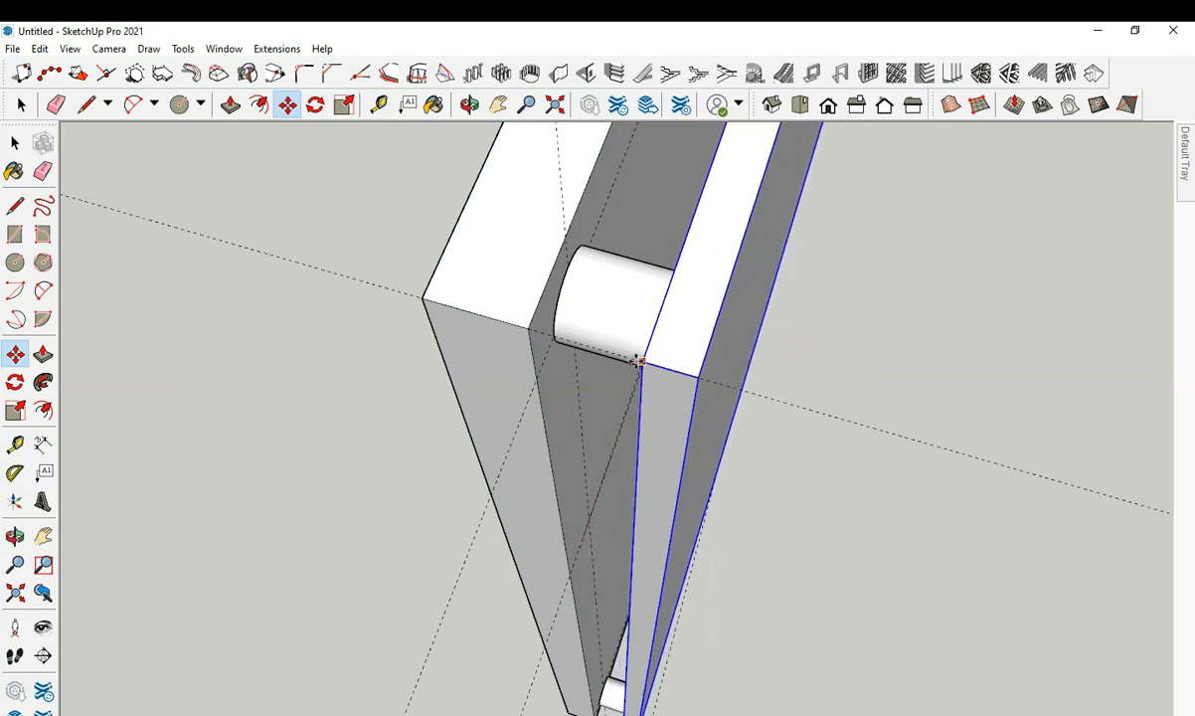
key("Escape")
Move the thinned panel sideways by its corner so its ends line up flush with the original panel.
middle_click_drag(617, 476, 1165, 121)
middle_click_drag(727, 269, 726, 259)
key("m")
left_click(748, 375)
left_click(596, 323)
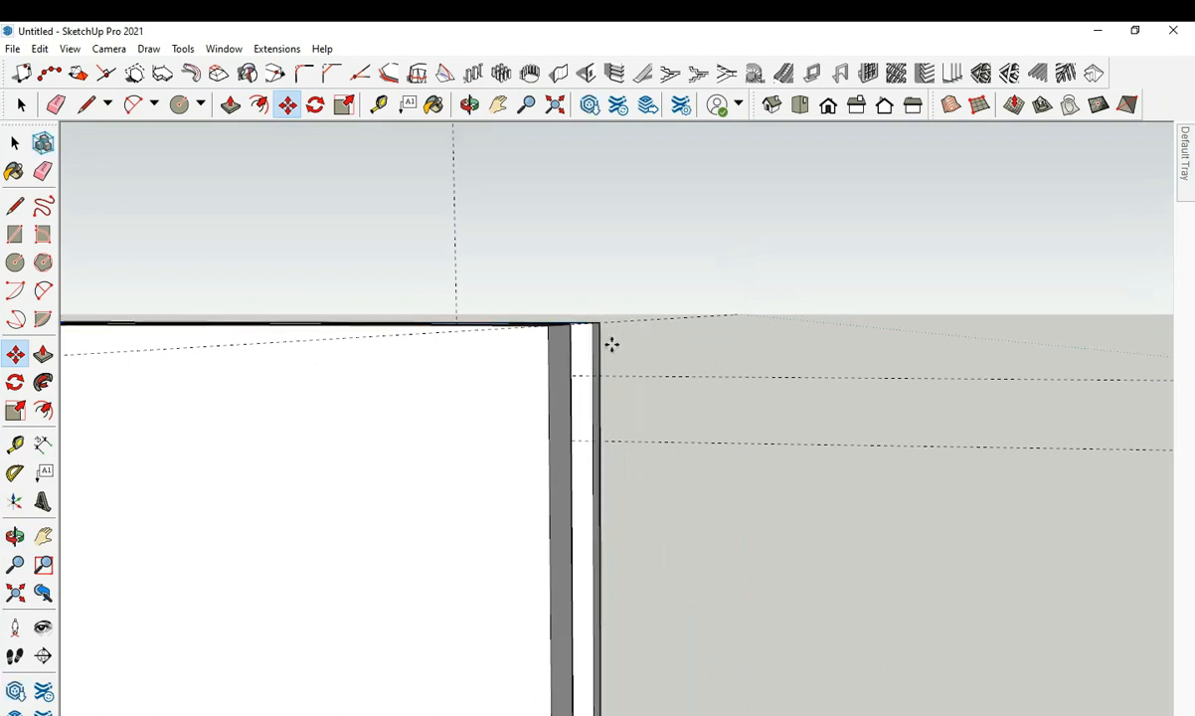
Check the alignment of the two panels from the front view and at an angle.
middle_click_drag(611, 343, 1000, 247)
left_click(829, 108)
scroll(458, 406, "down", 5)
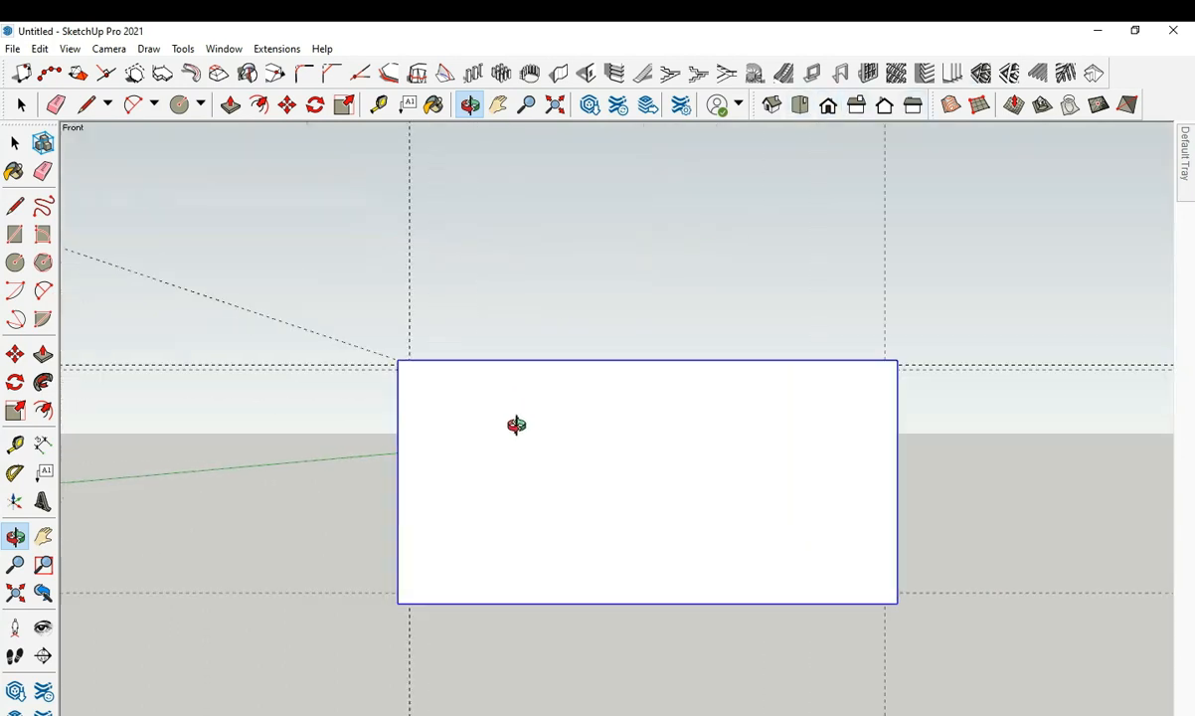
scroll(523, 428, "up", 1)
middle_click_drag(522, 422, 1188, 473)
key("m")
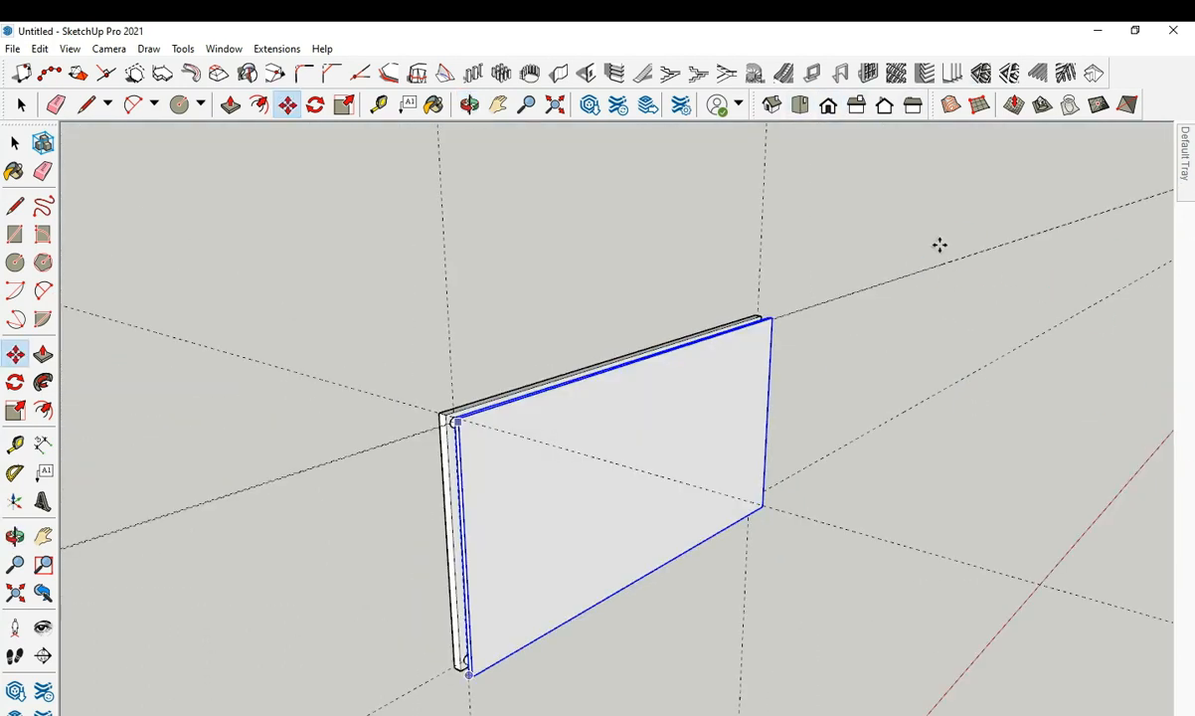
key("space")
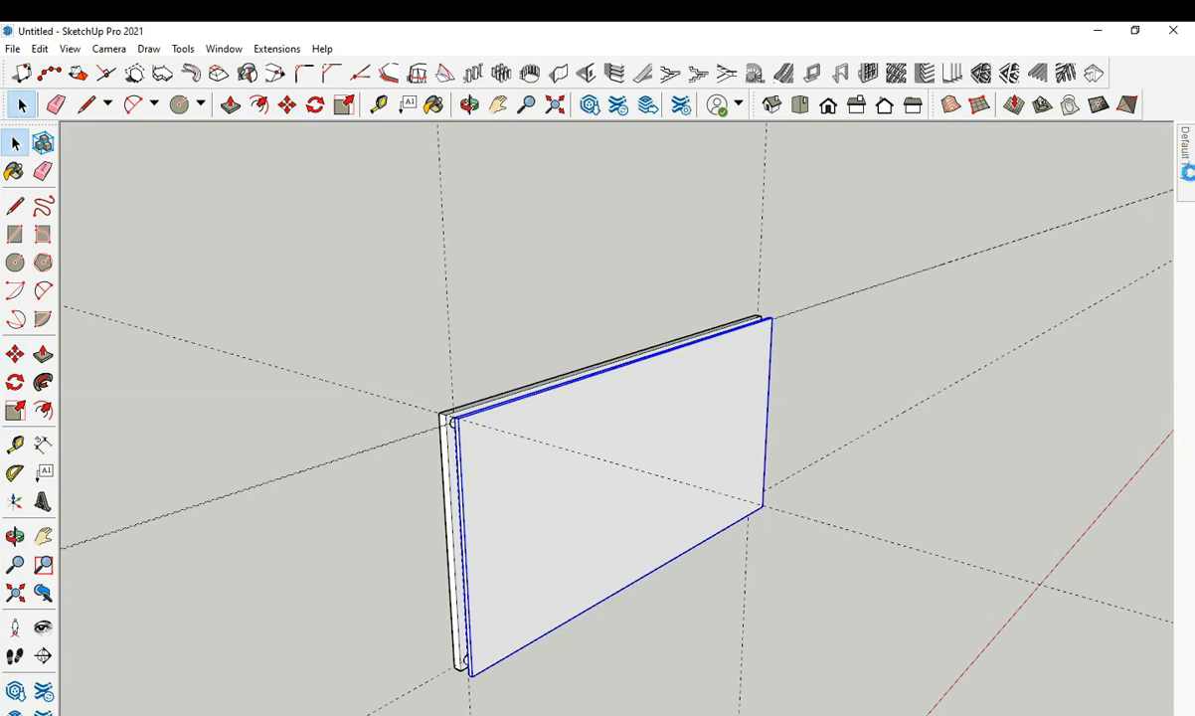
Paint the front panel with Mirror 01 from the Glass and Mirrors materials.
mouse_move(1189, 159)
left_click(1093, 251)
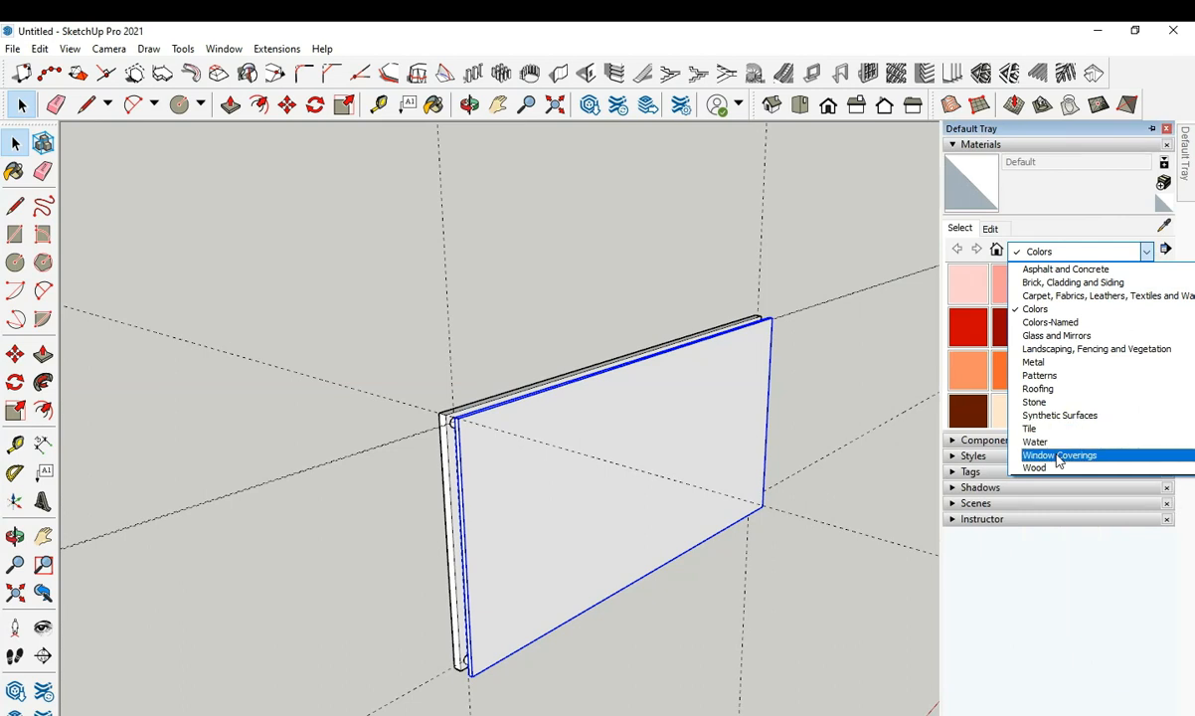
left_click(1048, 335)
left_click(979, 295)
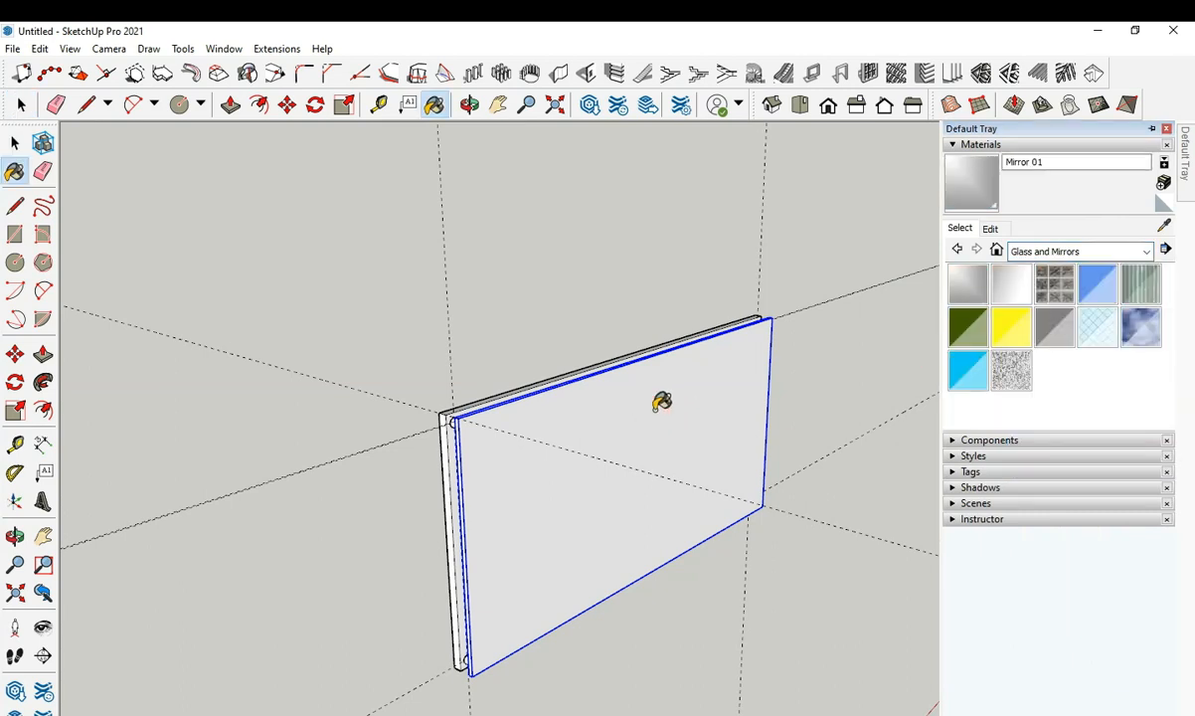
left_click(653, 406)
scroll(557, 457, "up", 3)
mouse_move(579, 435)
middle_mouse_down()
mouse_move(408, 408)
mouse_move(796, 395)
mouse_move(881, 374)
middle_mouse_up()
key("o")
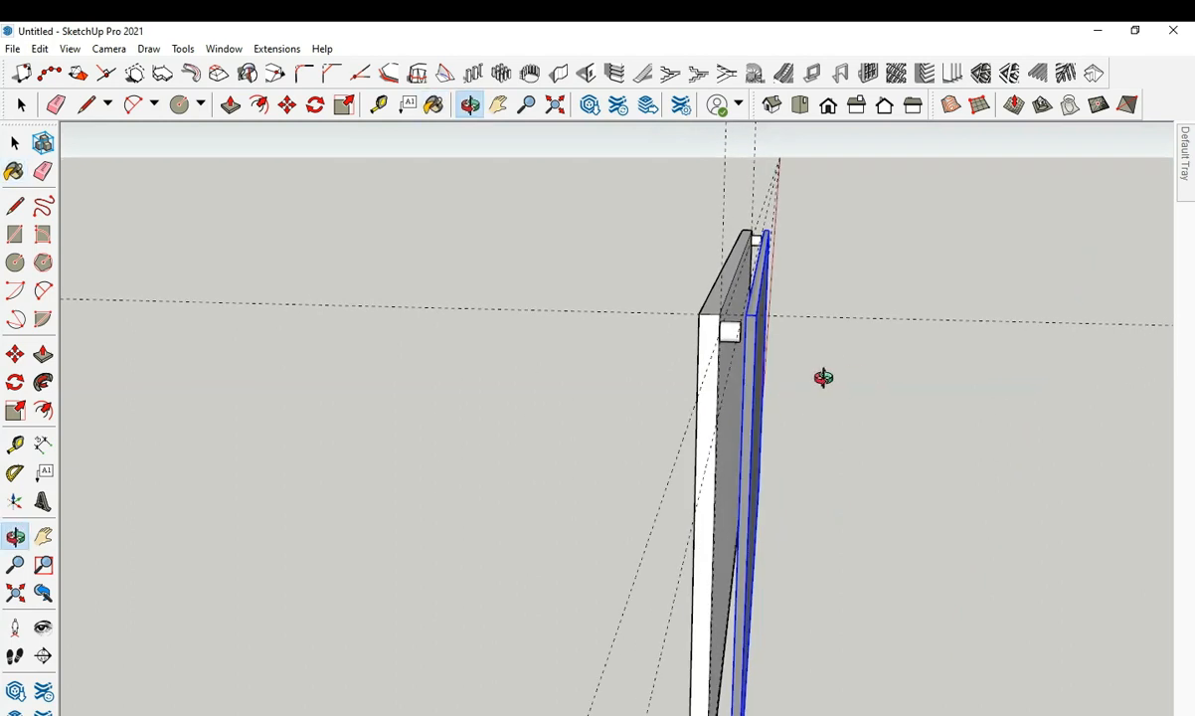
left_click_drag(824, 375, 656, 366)
Paint the front panel with the translucent blue glass material.
mouse_move(1185, 159)
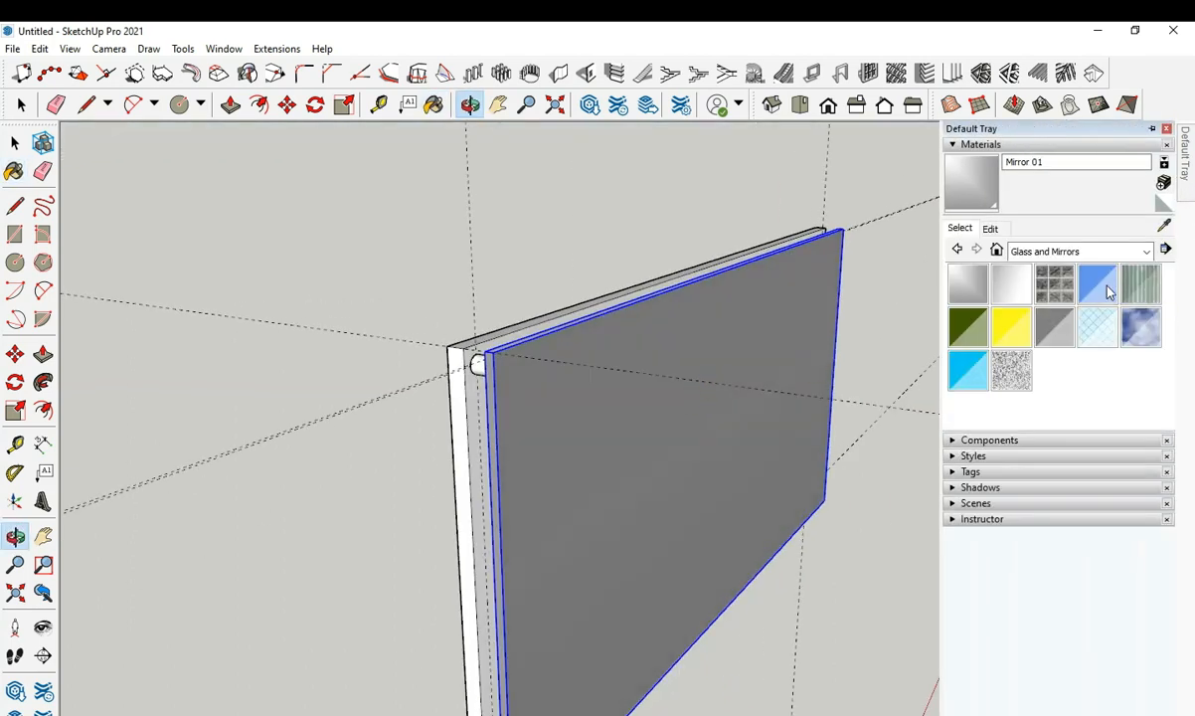
left_click(1101, 286)
left_click(646, 400)
Paint the front panel with the Mirror 02 material.
mouse_move(1183, 149)
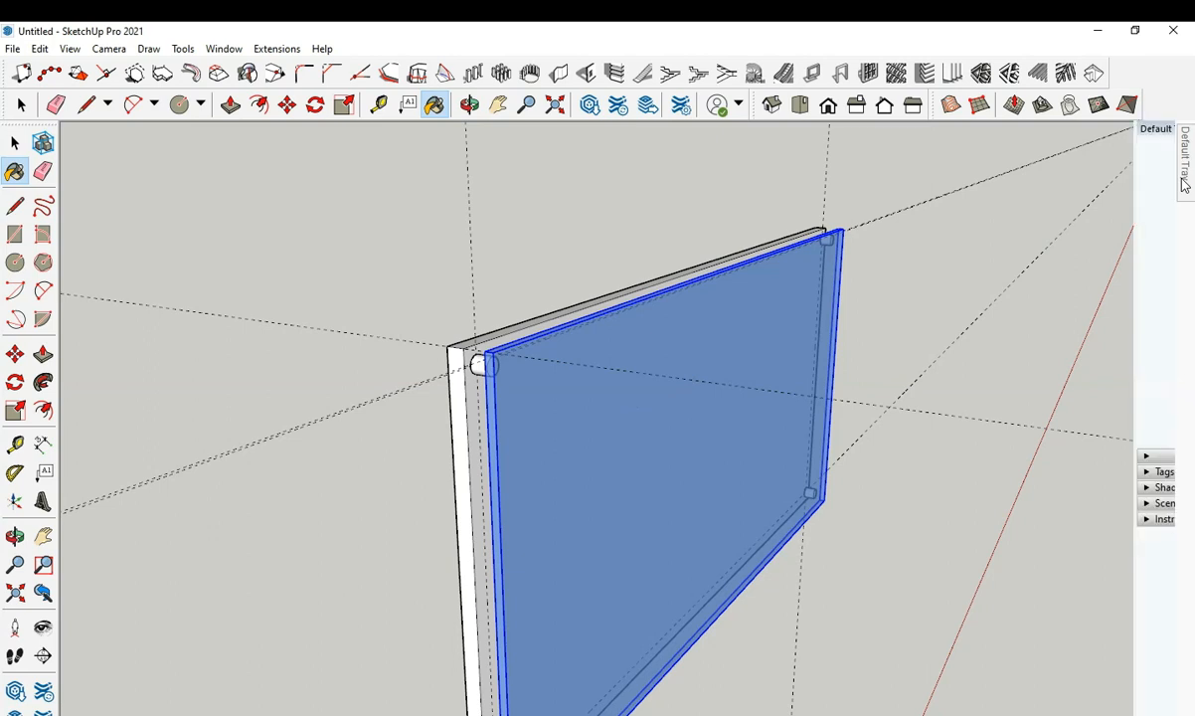
left_click(1009, 290)
left_click(693, 328)
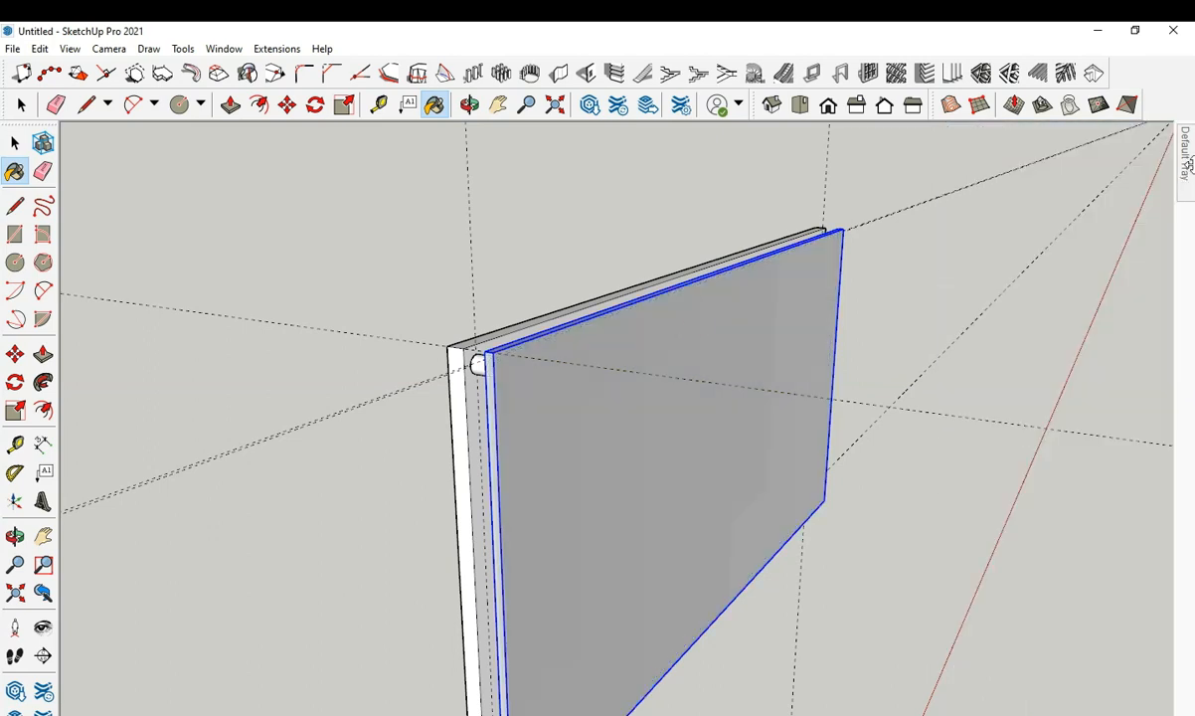
Paint the front panel with Mirror 01 and lower the material's opacity to 59.
mouse_move(1187, 171)
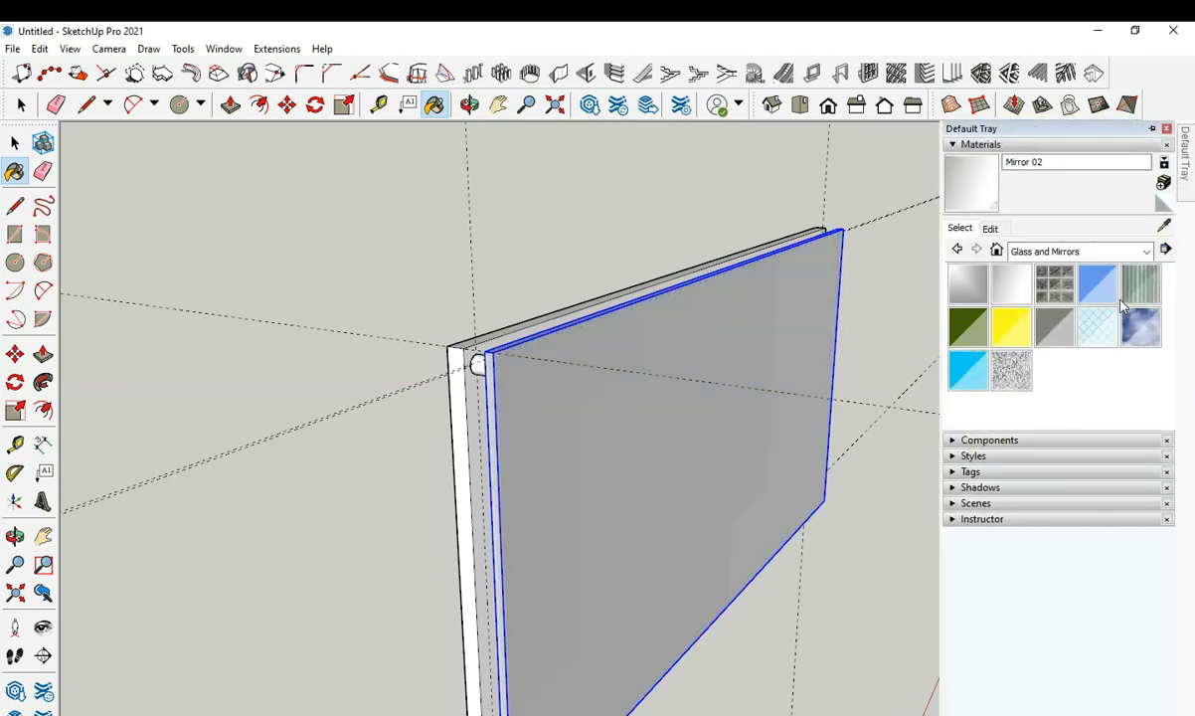
left_click(1096, 286)
left_click(990, 229)
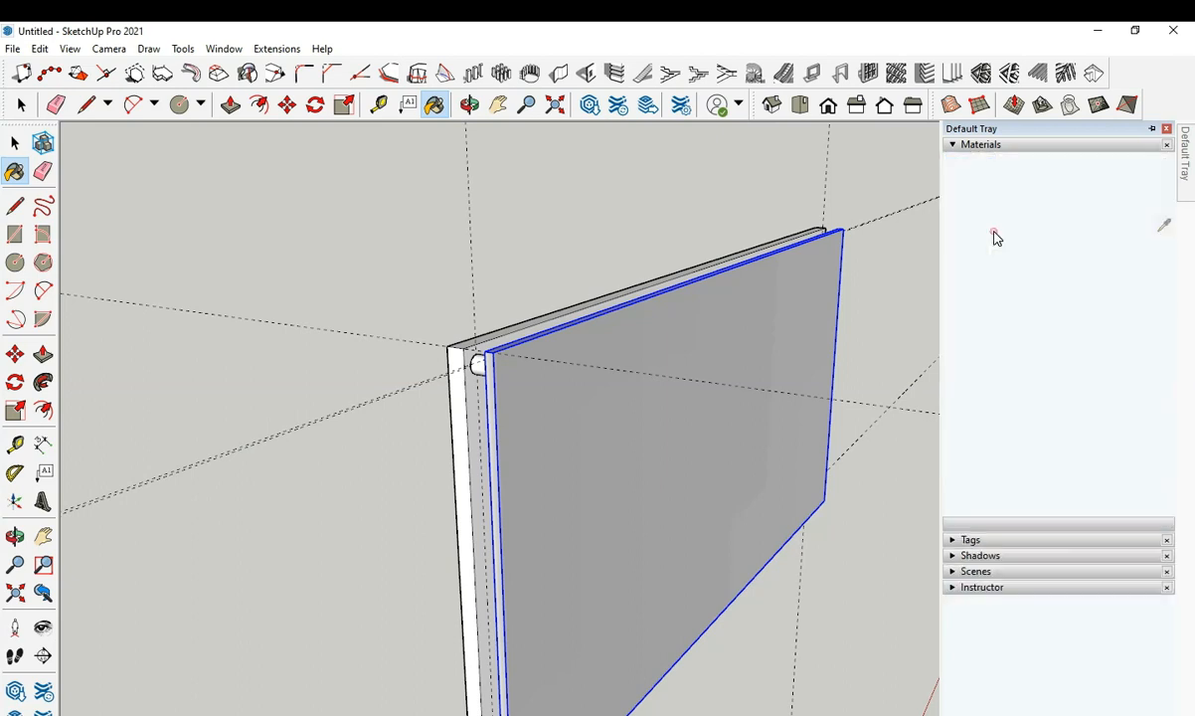
left_click(959, 229)
left_click(965, 282)
left_click(755, 312)
left_click(990, 228)
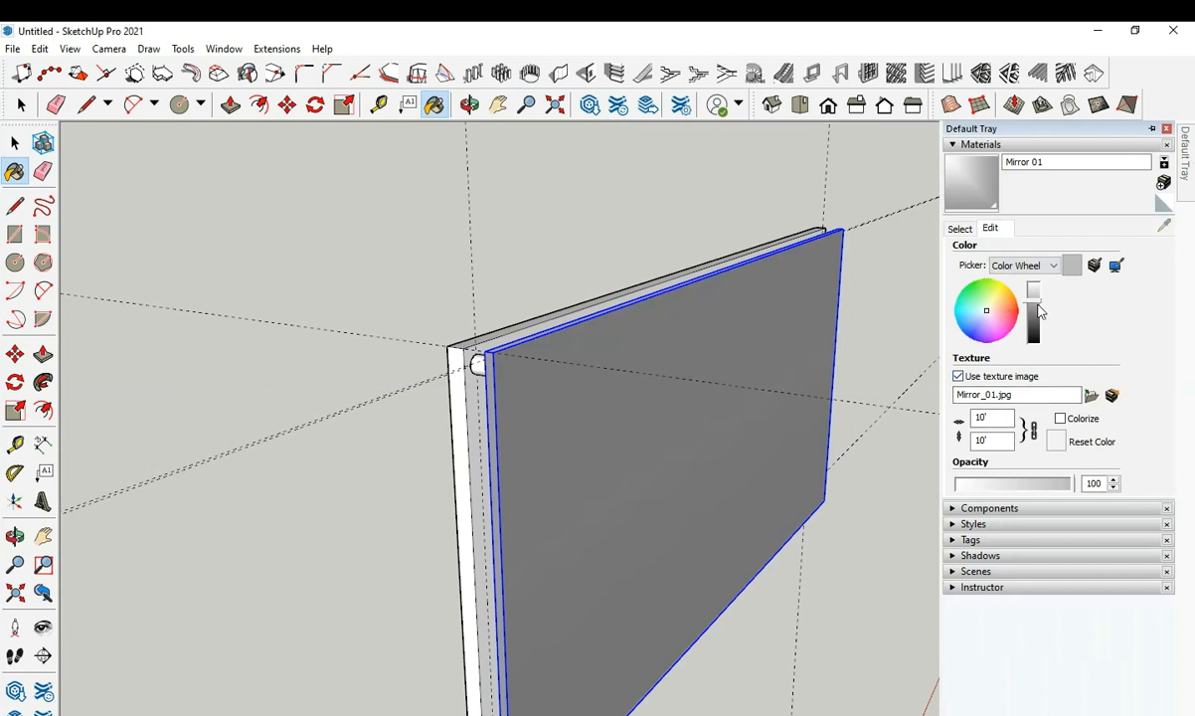
left_click_drag(1064, 484, 1028, 494)
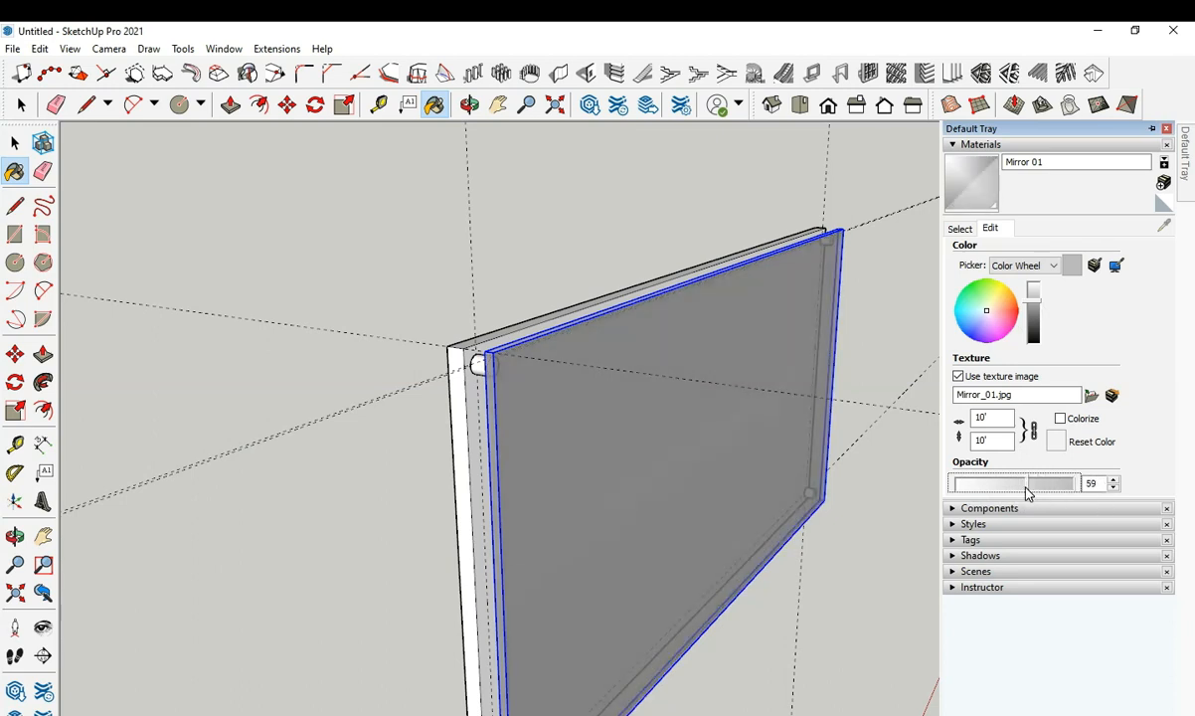
Paint the back panel with Wood Bamboo from the Wood materials.
mouse_move(1187, 176)
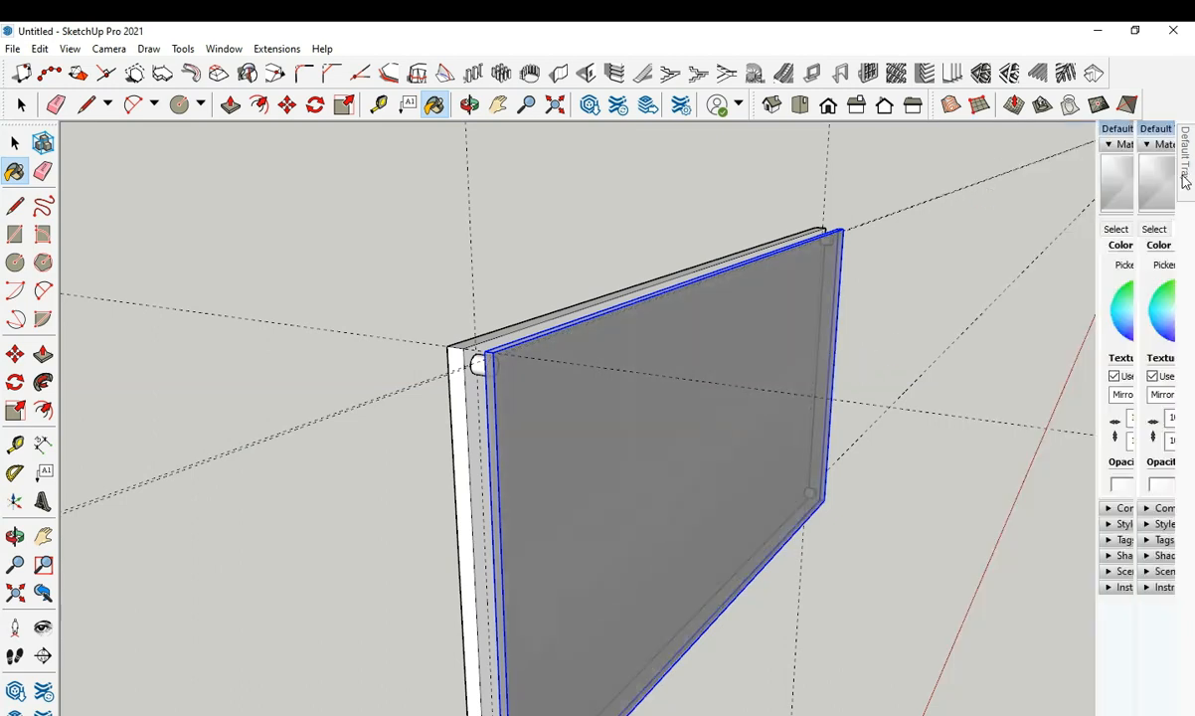
left_click(960, 230)
left_click(1083, 251)
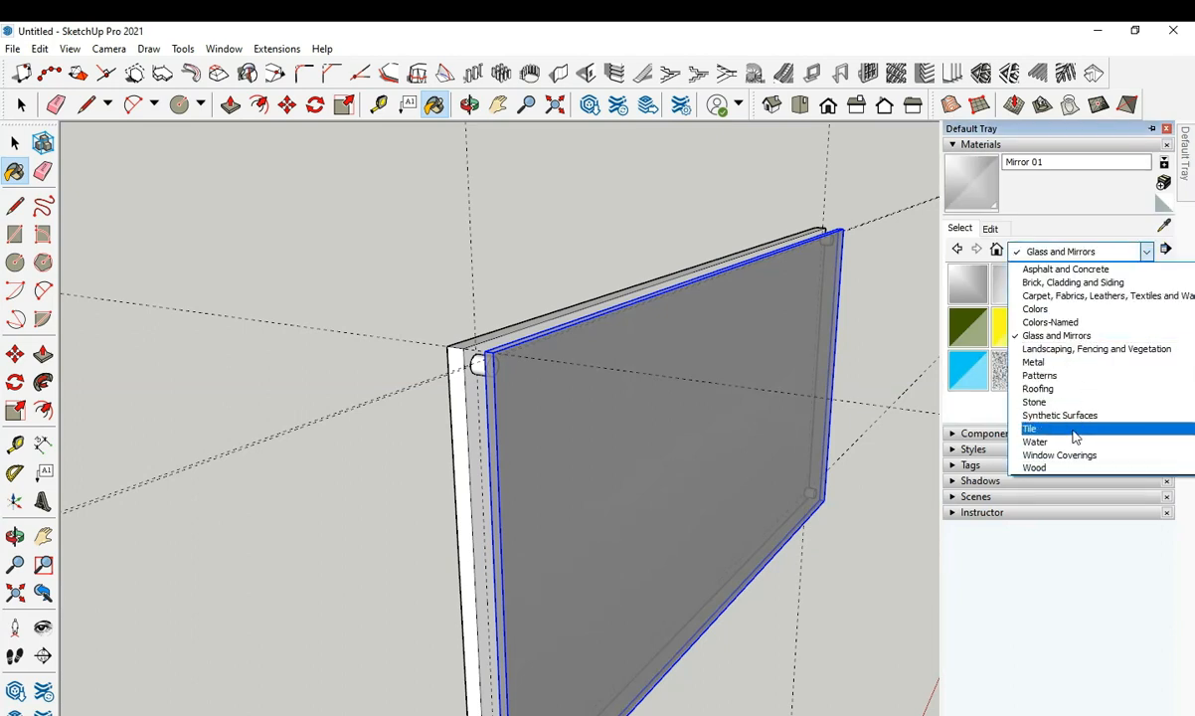
left_click(1039, 467)
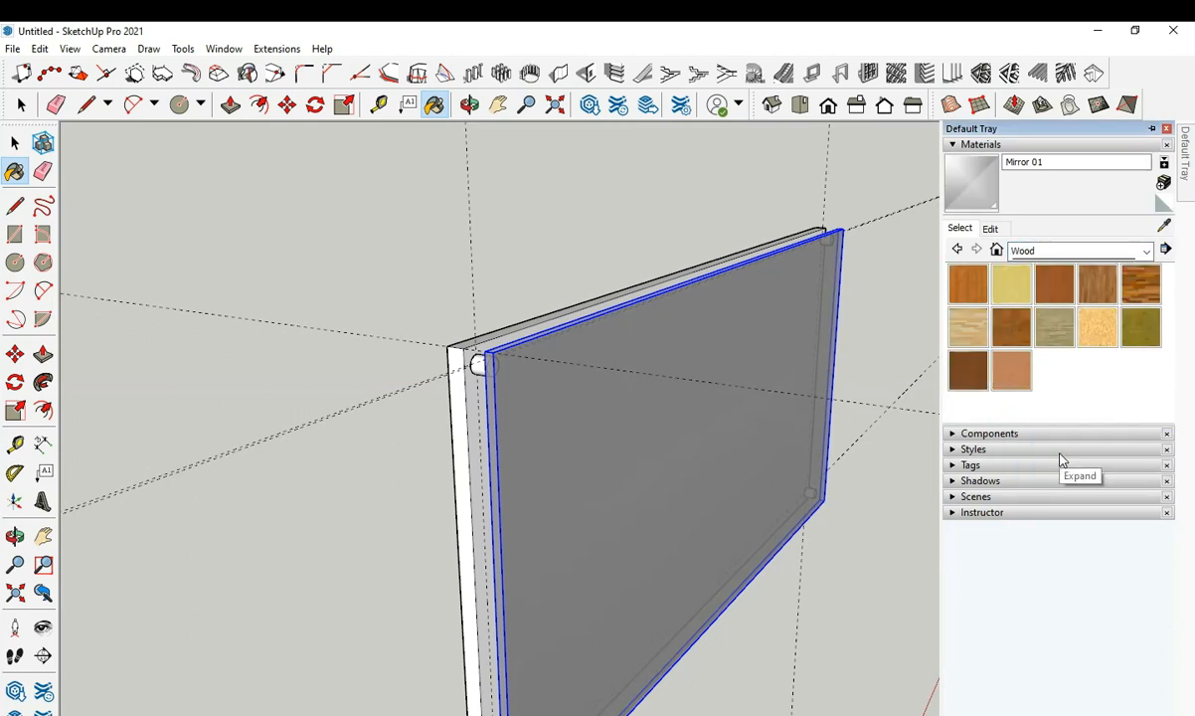
left_click(981, 294)
left_click(527, 386)
scroll(466, 405, "up", 5)
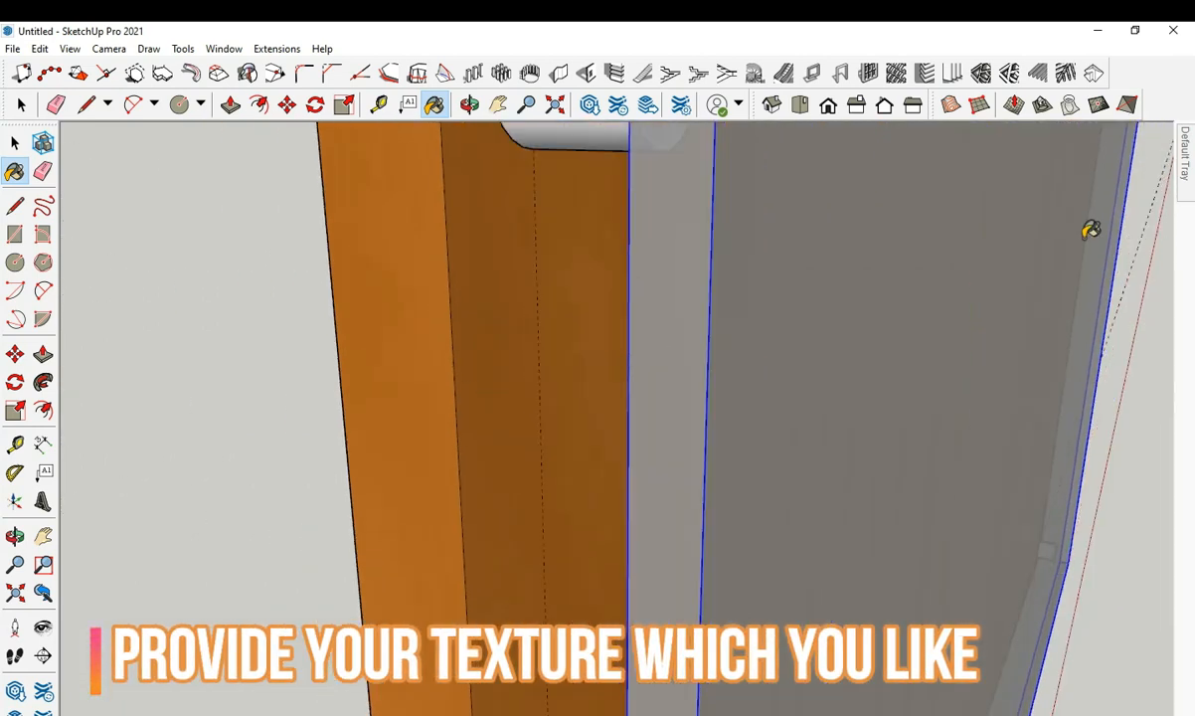
Try a different material from the Wood collection on the back panel.
mouse_move(1190, 197)
left_click(990, 228)
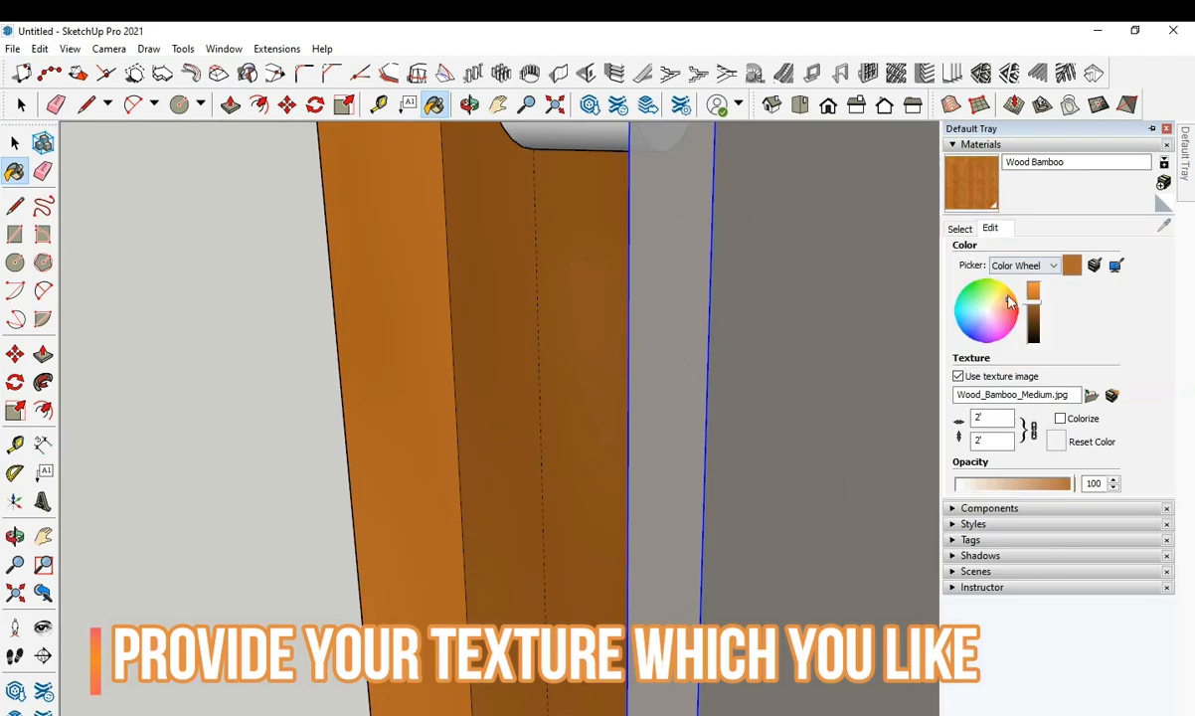
mouse_move(1188, 172)
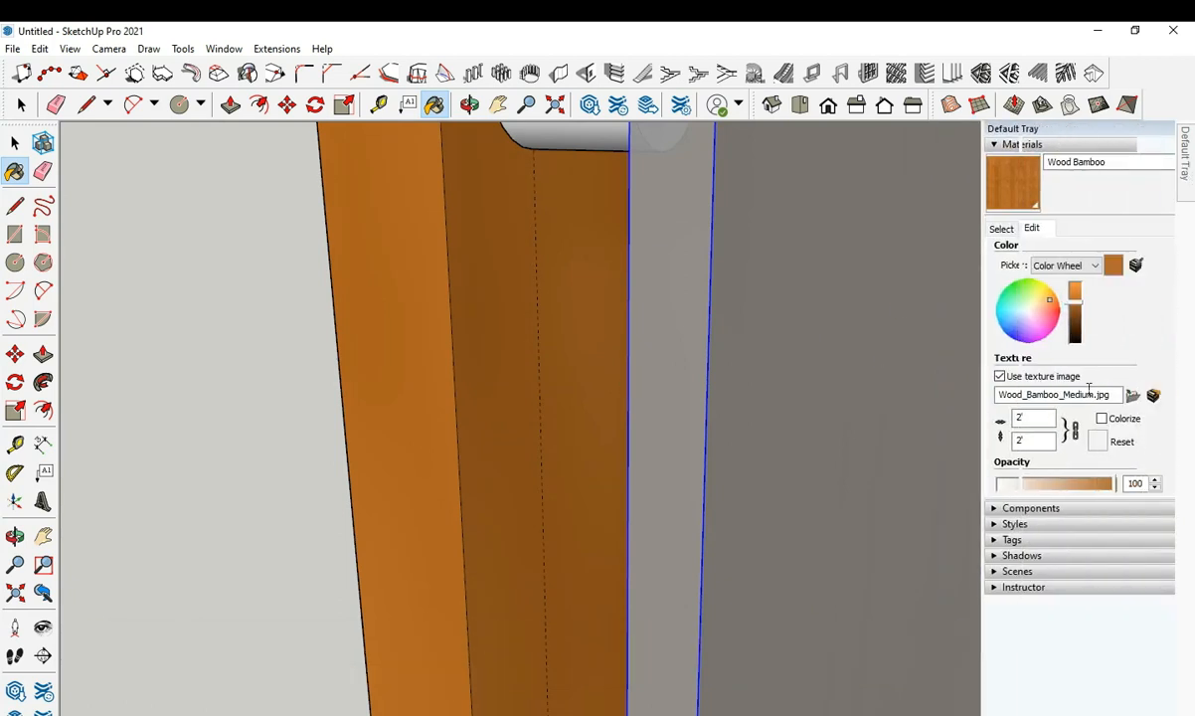
left_click(960, 227)
left_click(492, 345)
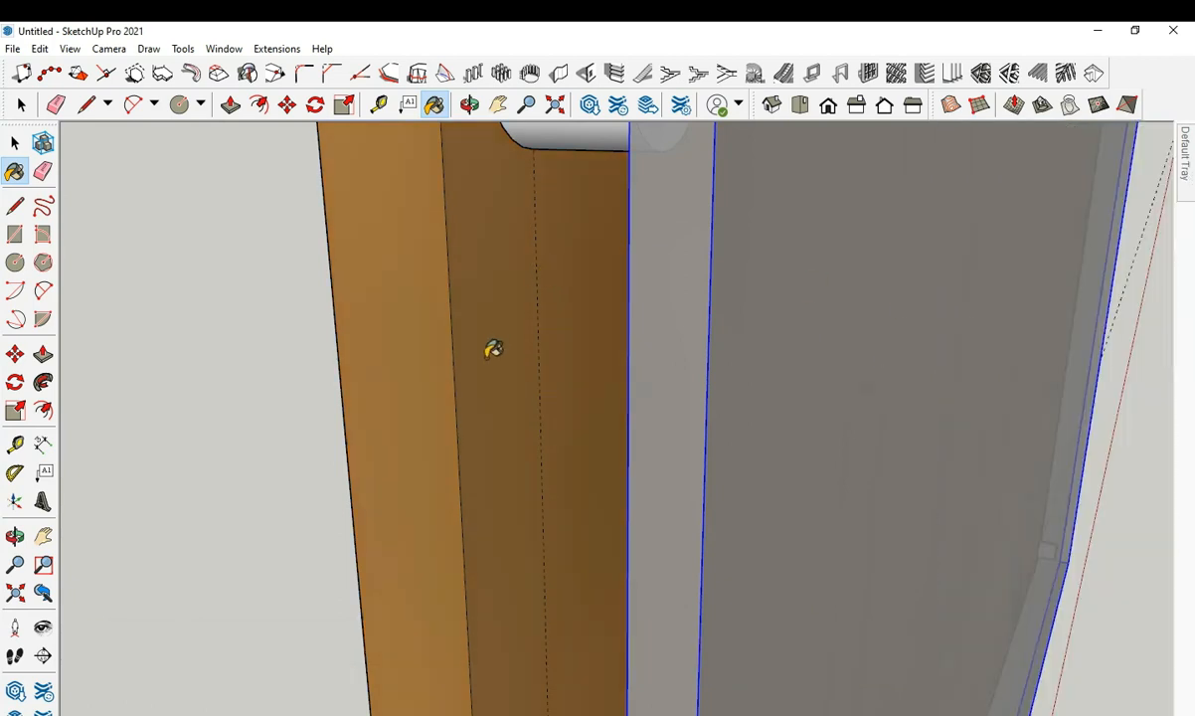
scroll(484, 378, "up", 4)
scroll(497, 467, "down", 8)
scroll(486, 371, "up", 2)
scroll(486, 369, "up", 1)
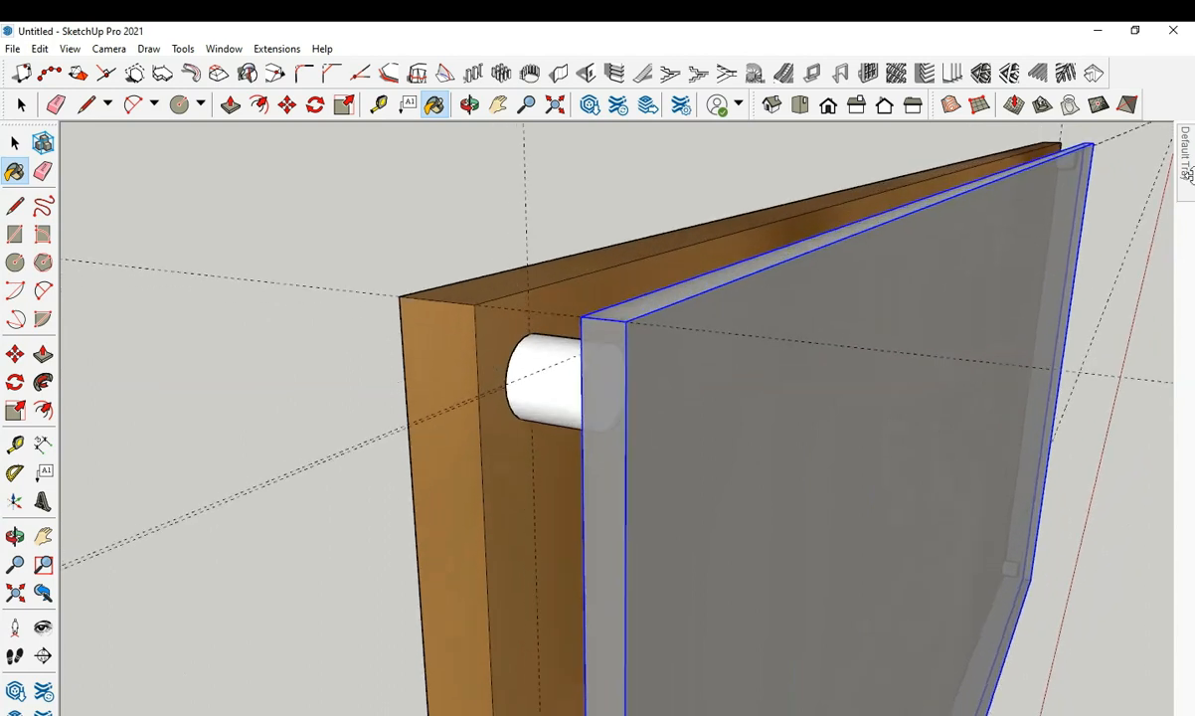
Return the back panel to Wood Bamboo and reduce its texture size to 1 inch, finally to 0.5 inch.
mouse_move(1186, 199)
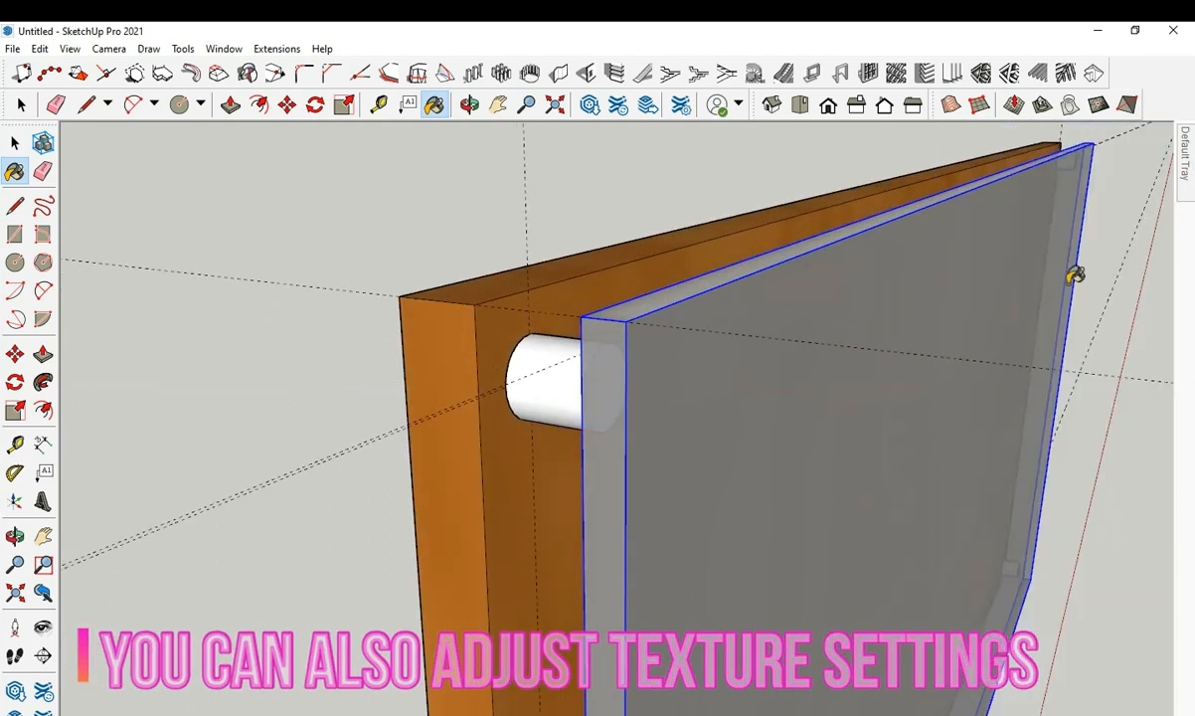
mouse_move(1186, 169)
left_click(991, 228)
left_click(999, 419)
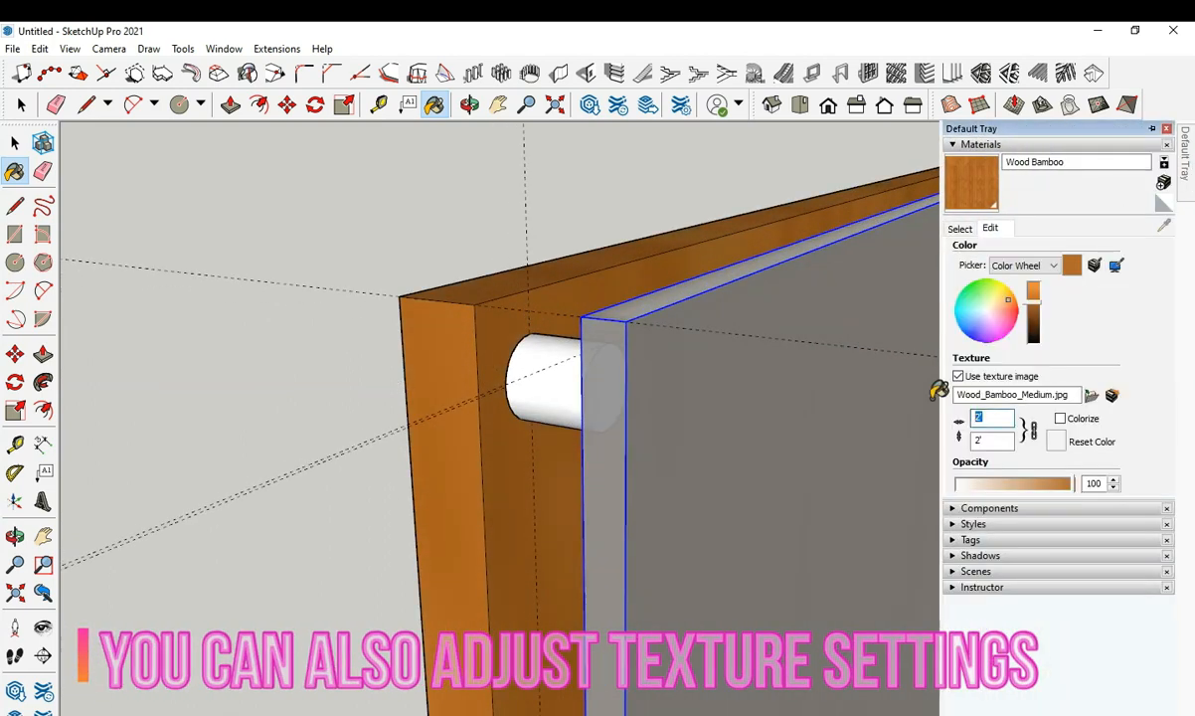
type("1")
key("Return")
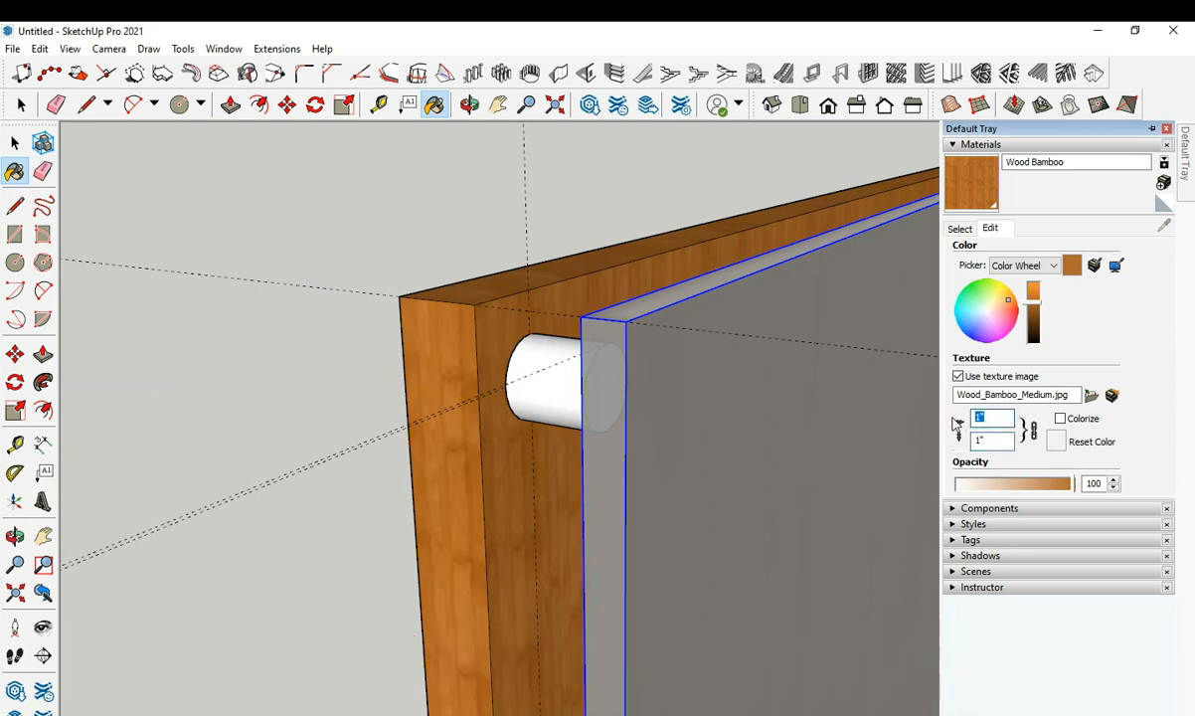
type(".5")
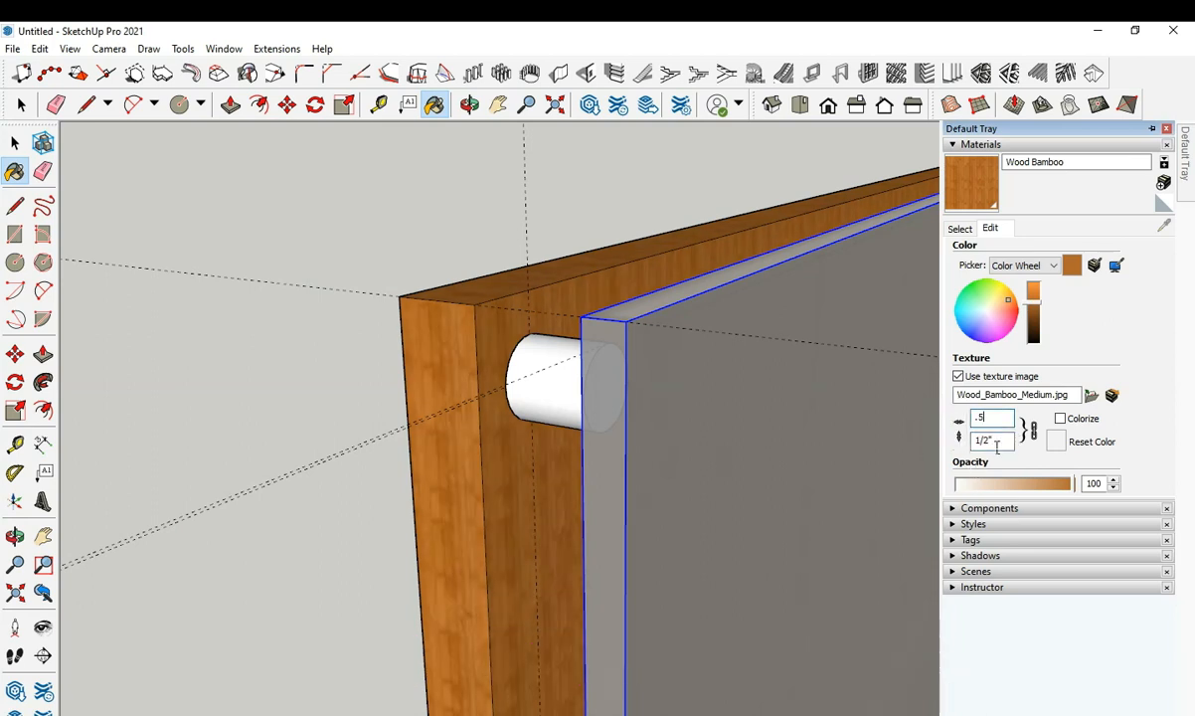
Paint the back panel with Wood Floor Parquet and set its texture size to 0.5 inch.
left_click(960, 230)
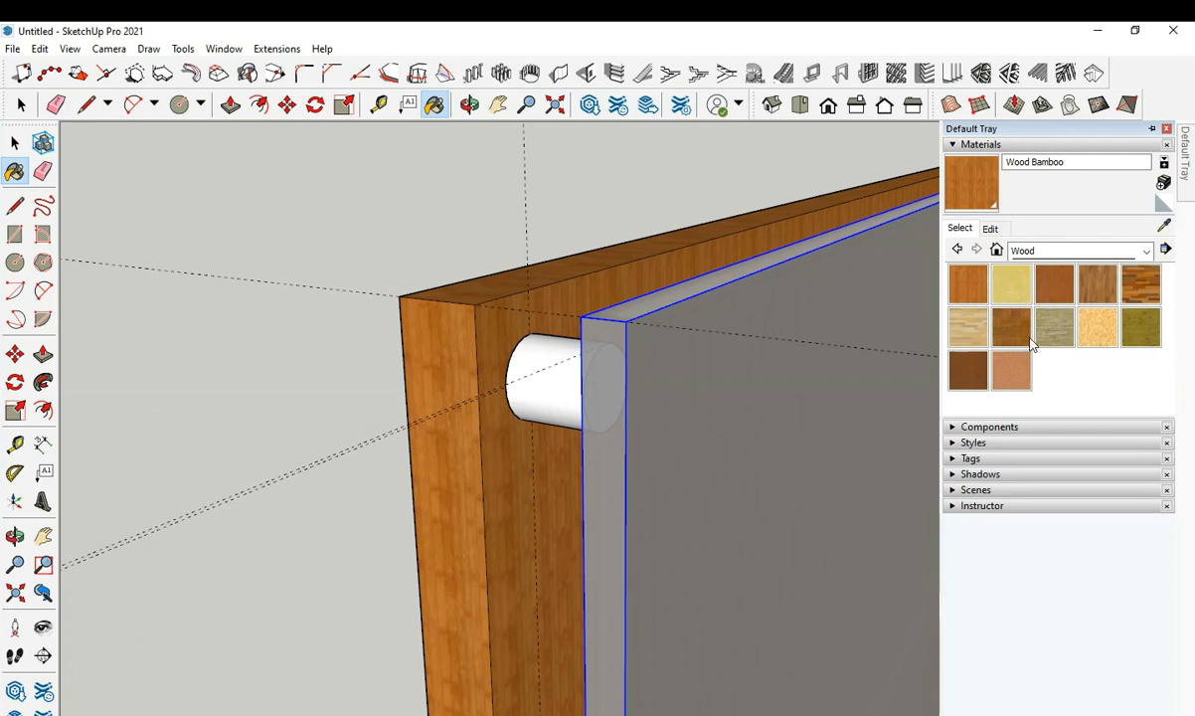
mouse_move(1190, 192)
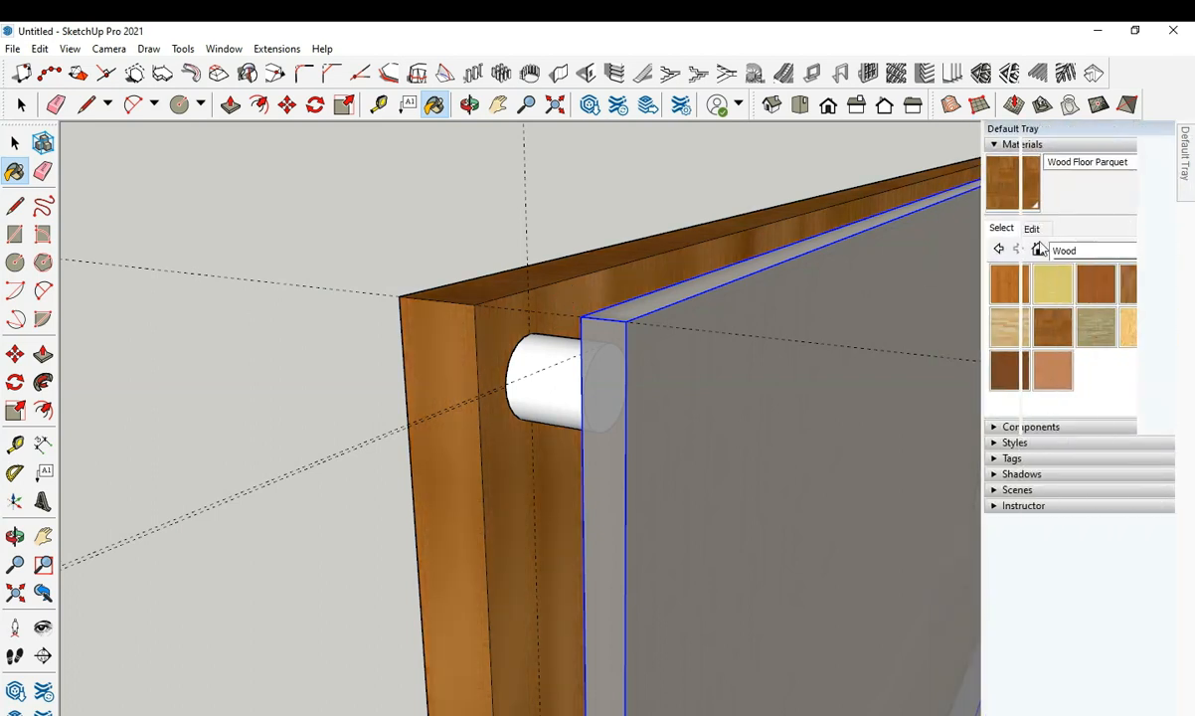
left_click(990, 228)
left_click(977, 418)
type(".5")
key("Return")
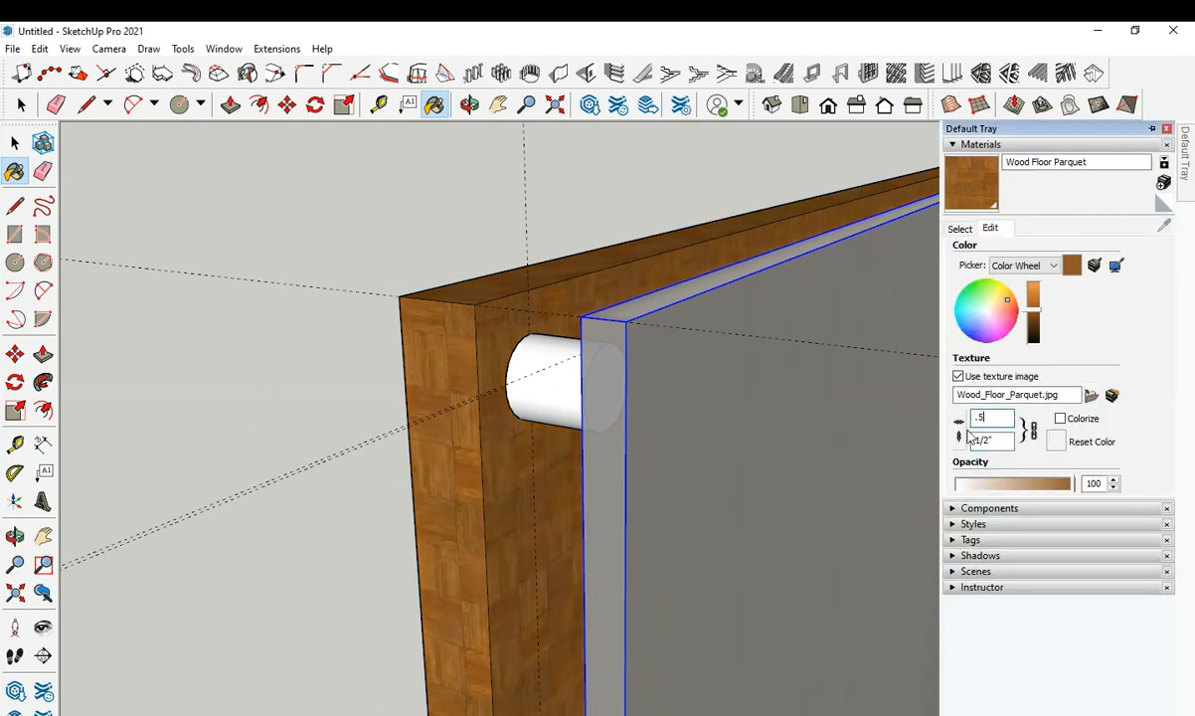
Paint the back panel with Wood Veneer 01.
left_click(961, 229)
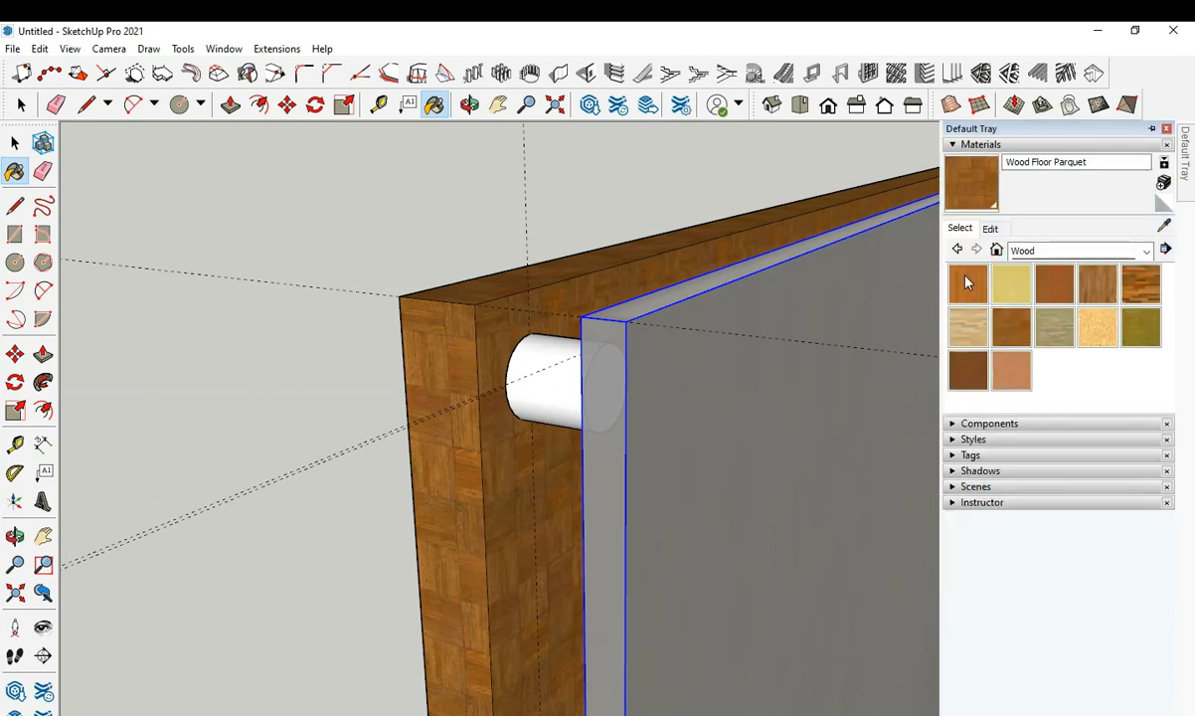
left_click(965, 369)
left_click(725, 262)
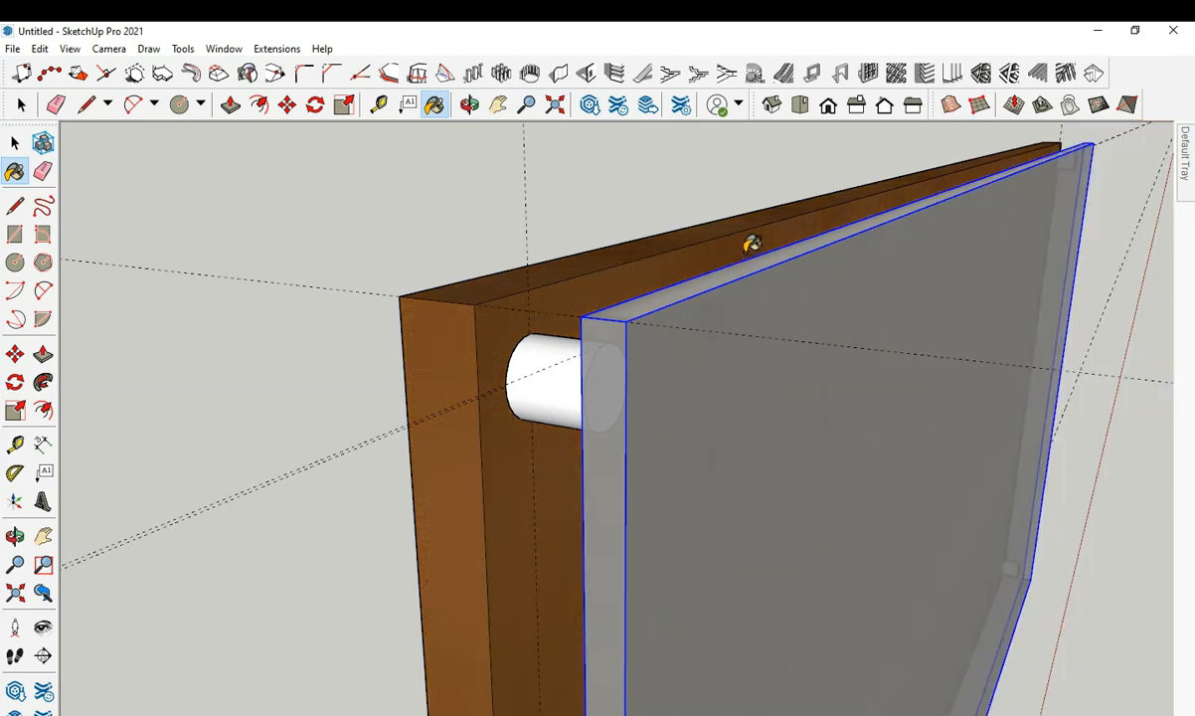
Set the Wood Veneer 01 texture size to 0.2 inch and inspect the grain beside the standoff.
mouse_move(1186, 169)
left_click(990, 228)
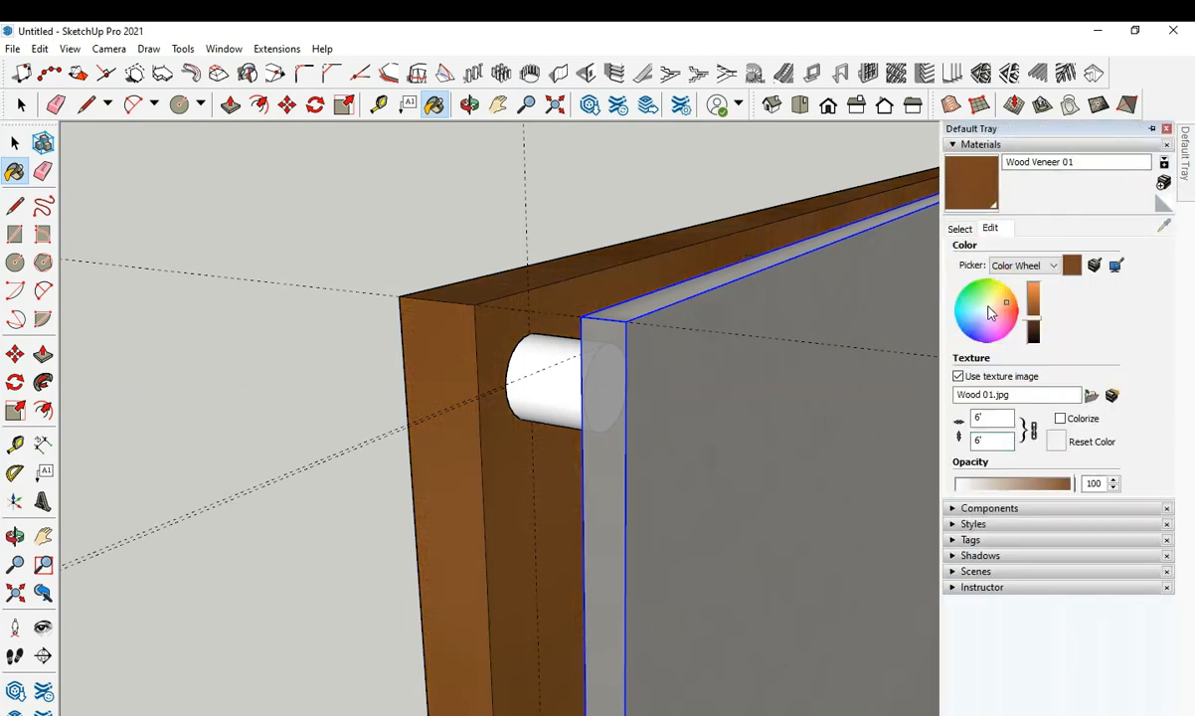
left_click(979, 417)
type(".5")
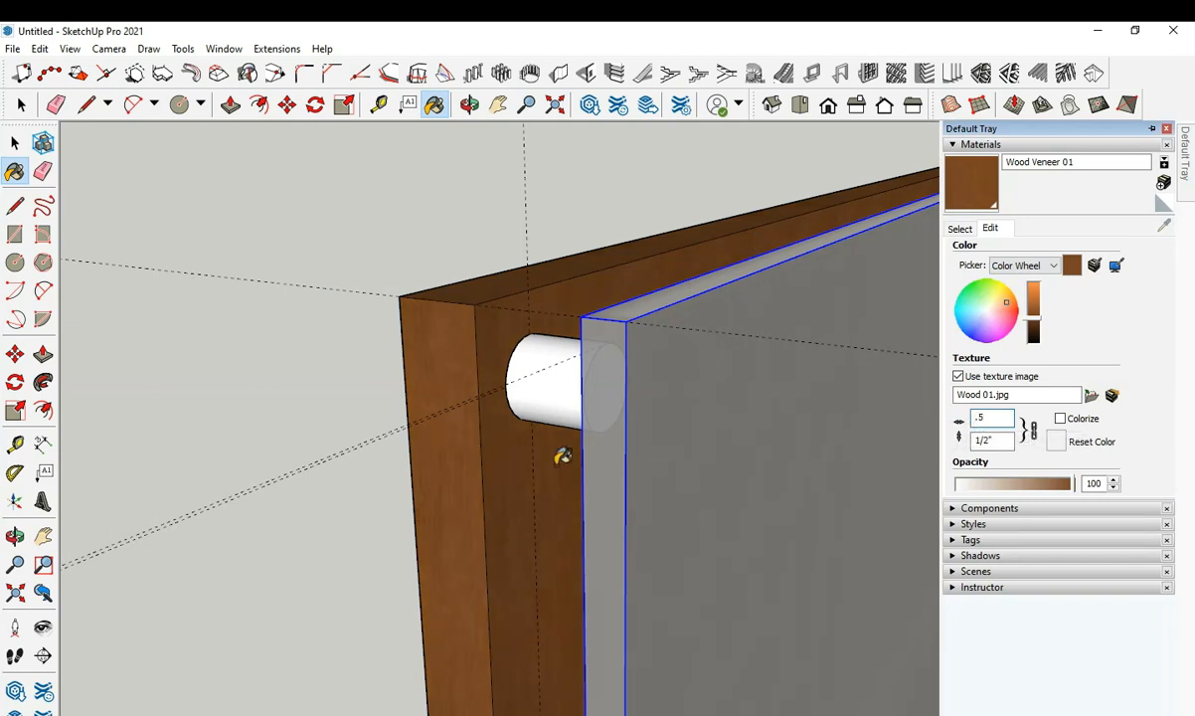
scroll(454, 414, "up", 5)
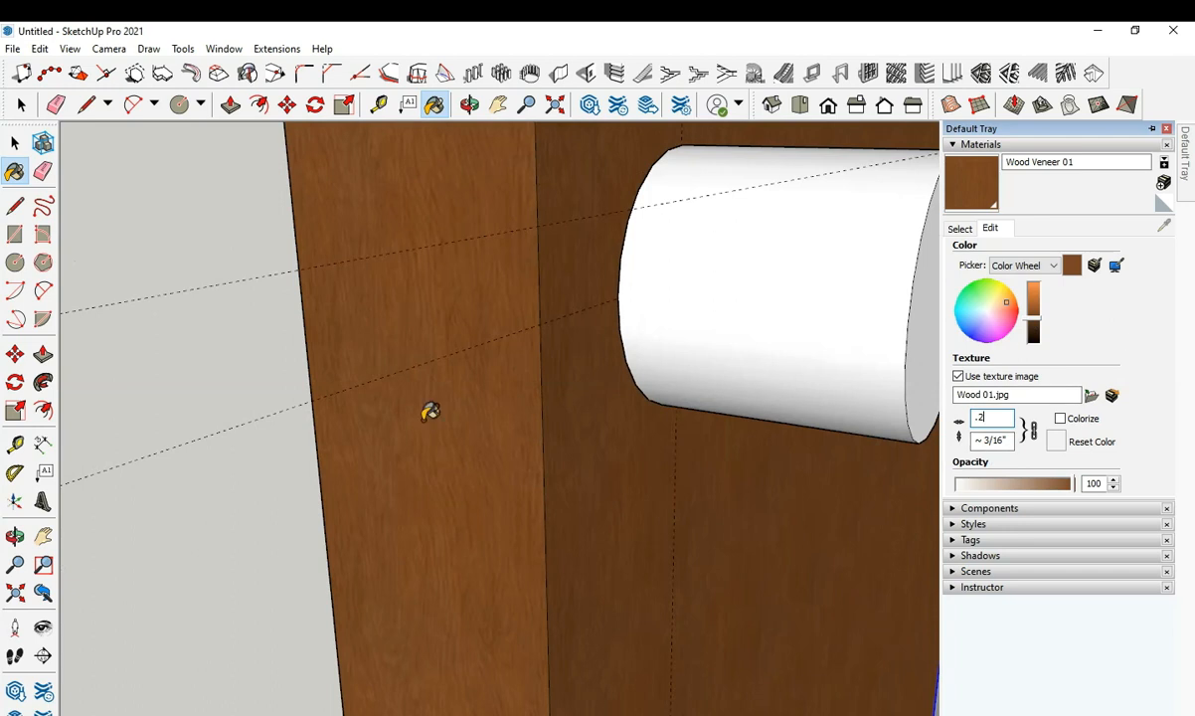
scroll(466, 531, "down", 4)
scroll(491, 425, "up", 2)
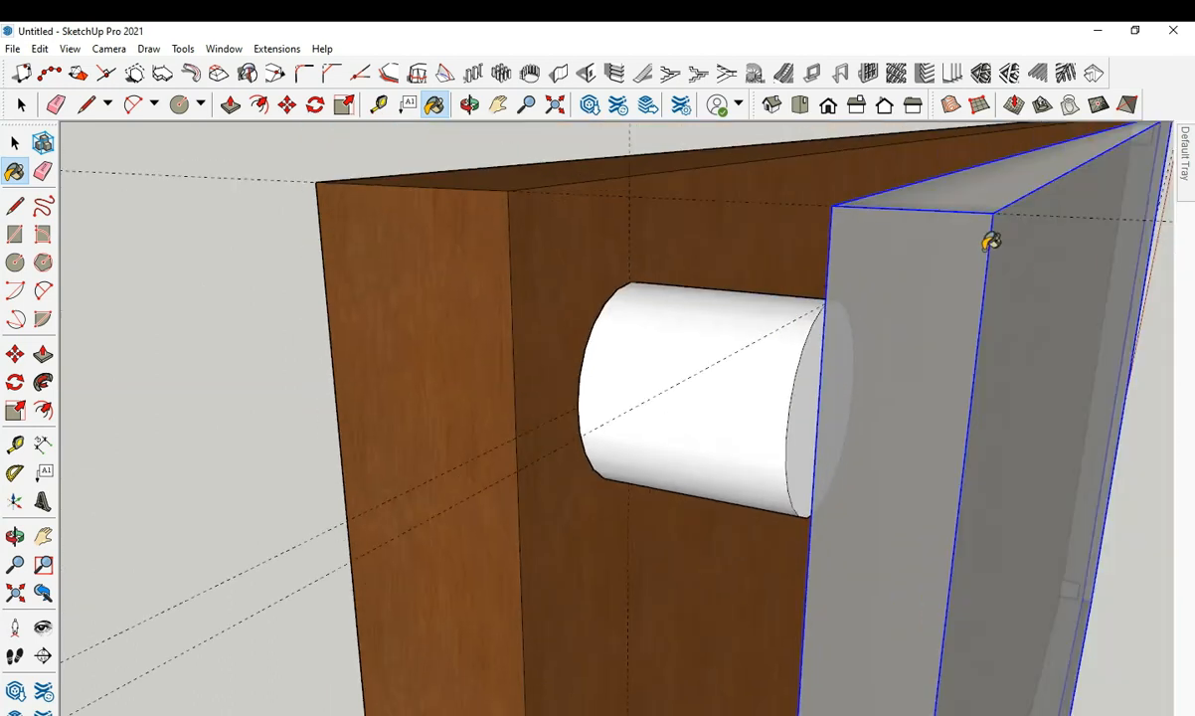
Deselect the front panel and paint the corner standoff with Metal Corrugated Shiny from the Metal materials.
mouse_move(1183, 195)
left_click(1146, 250)
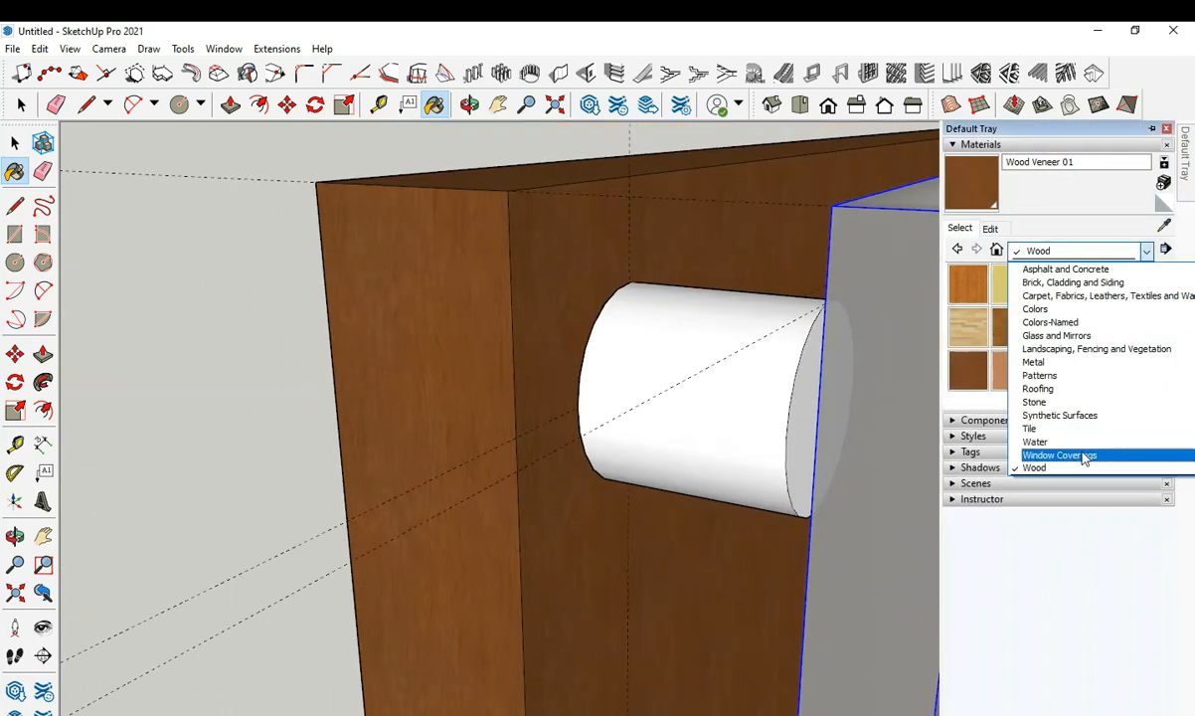
left_click(1054, 362)
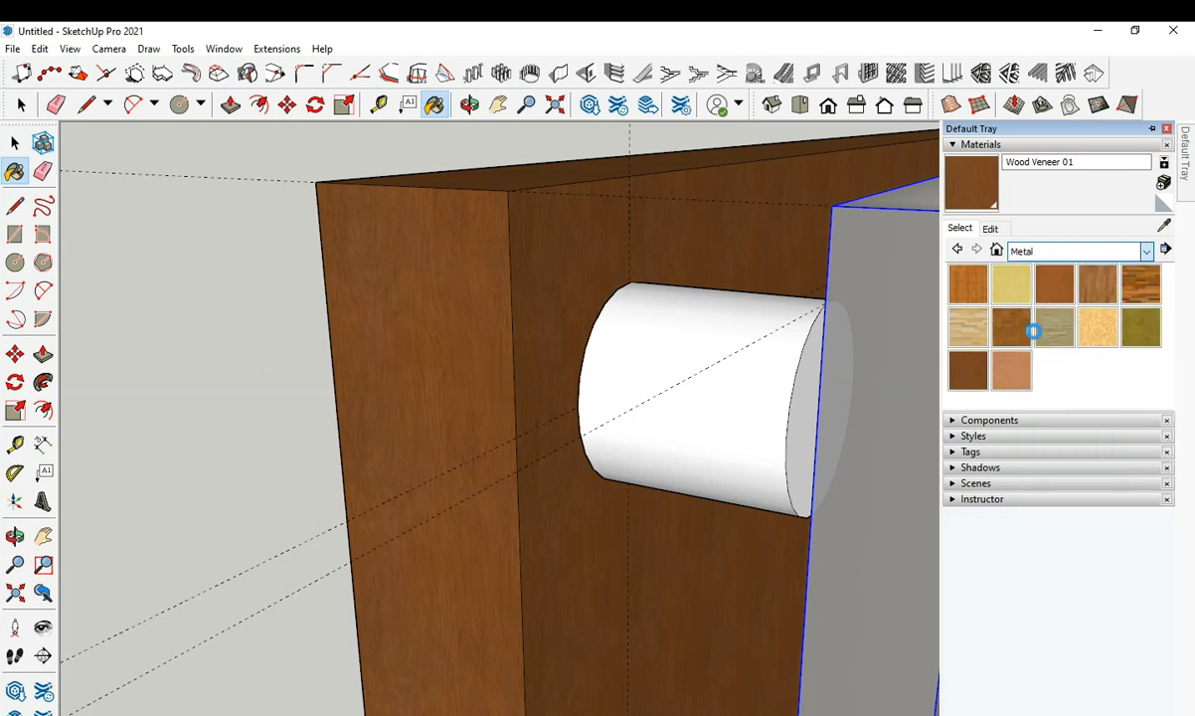
scroll(724, 383, "up", 3)
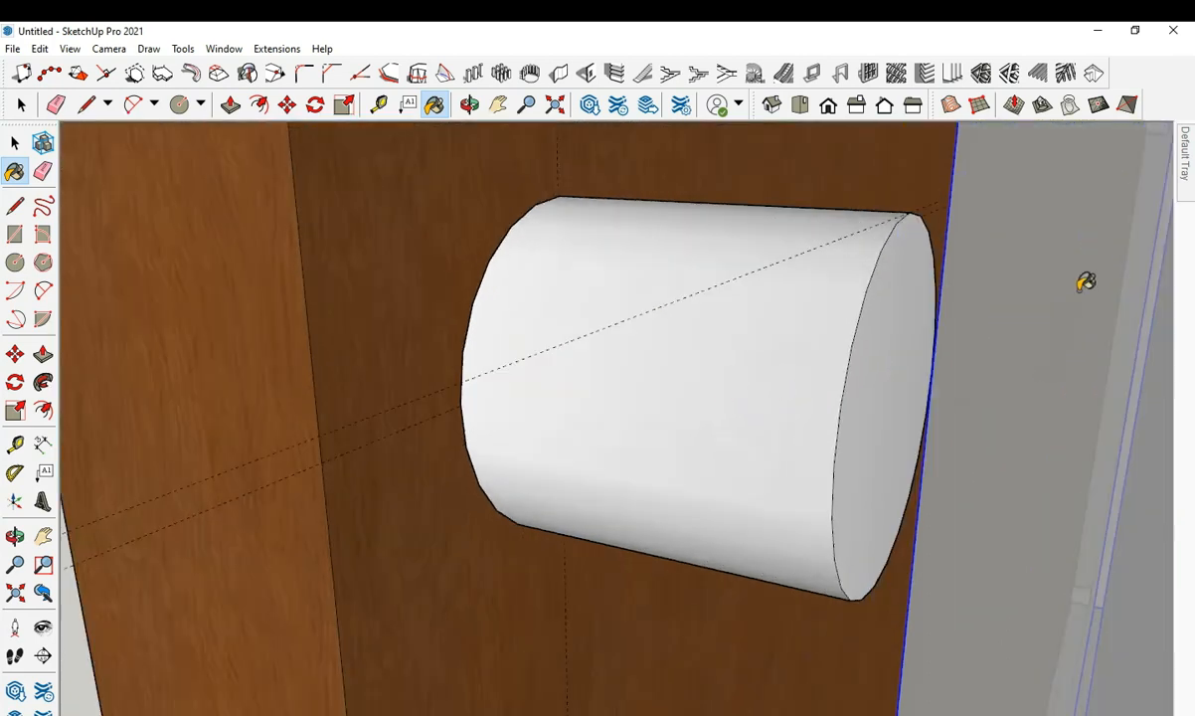
scroll(832, 368, "down", 6)
key("space")
left_click(546, 196)
mouse_move(1183, 204)
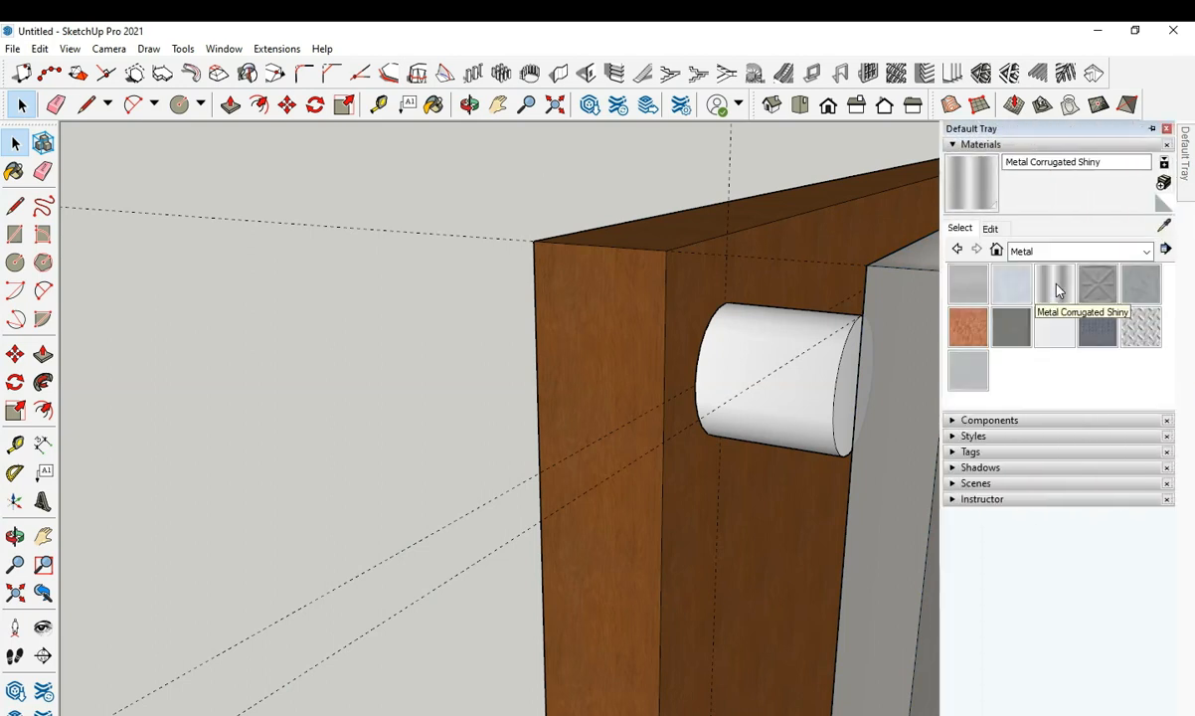
left_click(1055, 277)
scroll(812, 408, "up", 2)
scroll(812, 407, "up", 2)
Set the Metal Corrugated Shiny texture size to 0.5 inch.
mouse_move(1185, 159)
left_click(990, 227)
left_click_drag(974, 417, 940, 414)
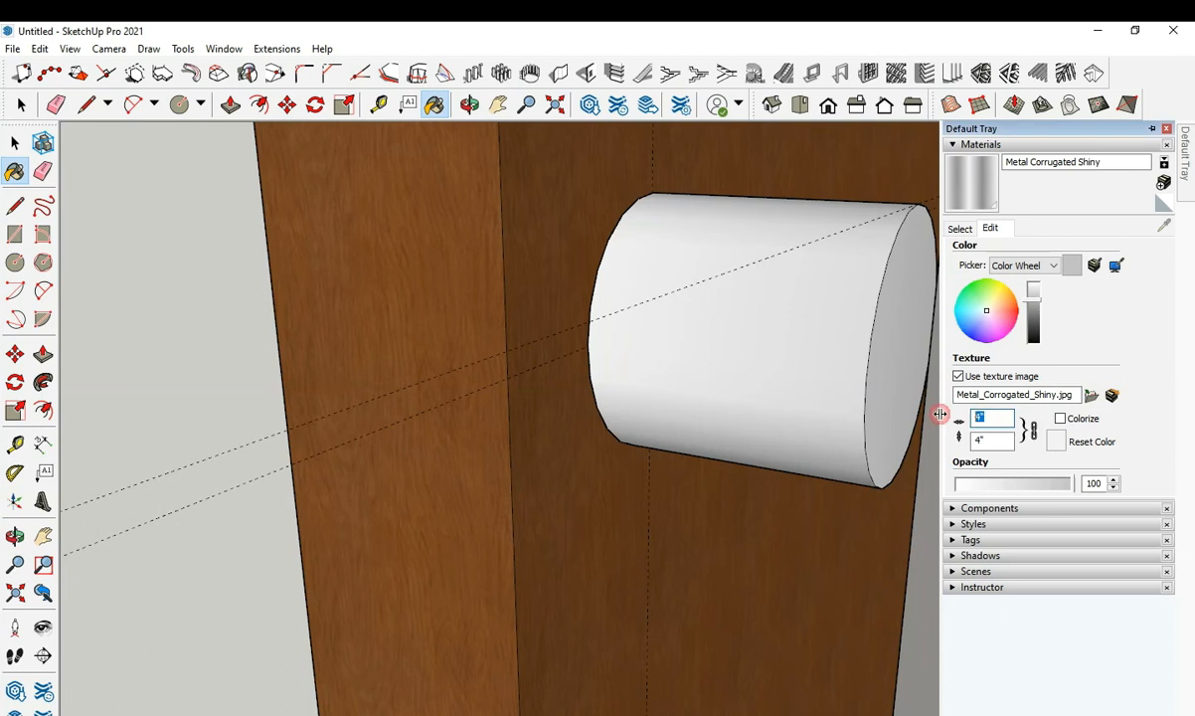
type(".5")
key("Return")
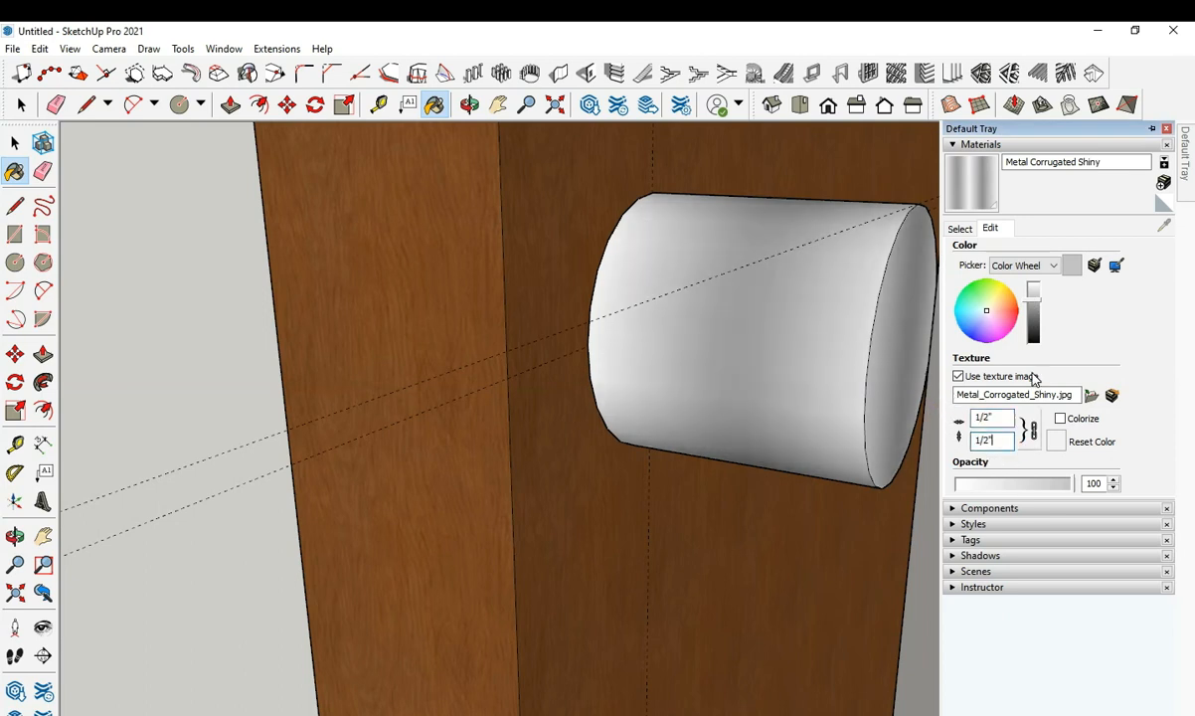
Try a darker color and a different opacity for the standoff's metal material, restoring the color and 100 opacity.
mouse_move(1036, 307)
left_mouse_down()
mouse_move(1037, 338)
mouse_move(1034, 285)
mouse_move(1034, 303)
left_mouse_up()
left_click(795, 309)
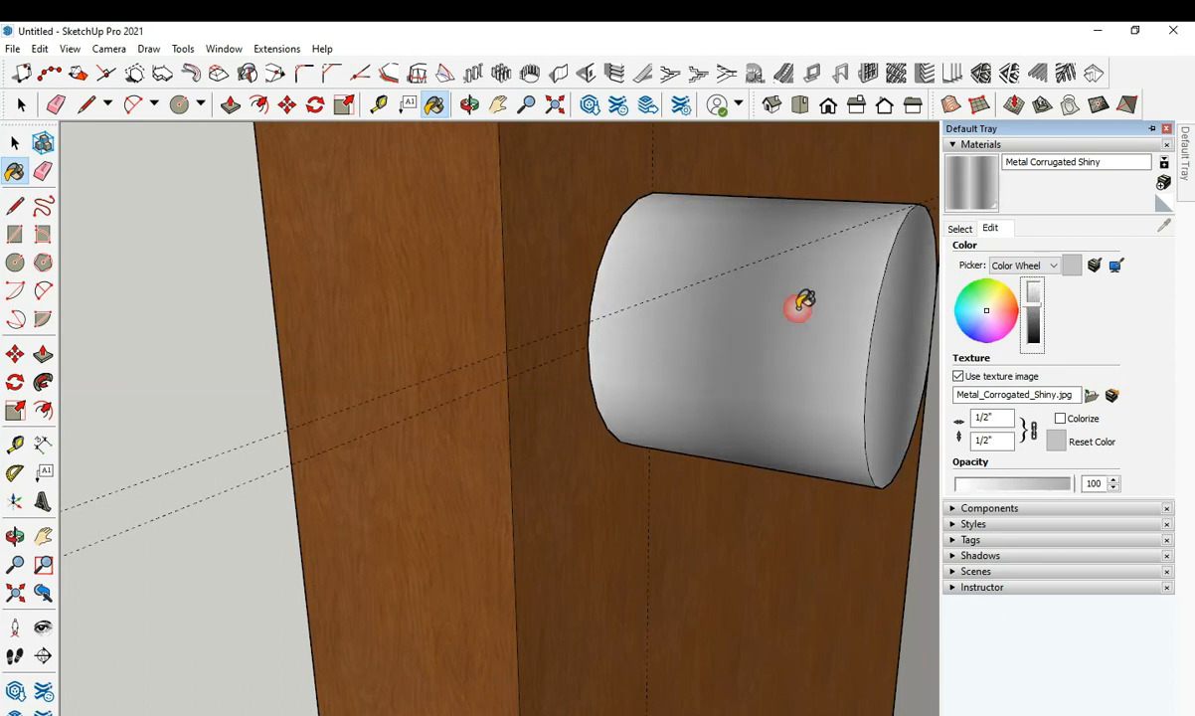
mouse_move(1189, 199)
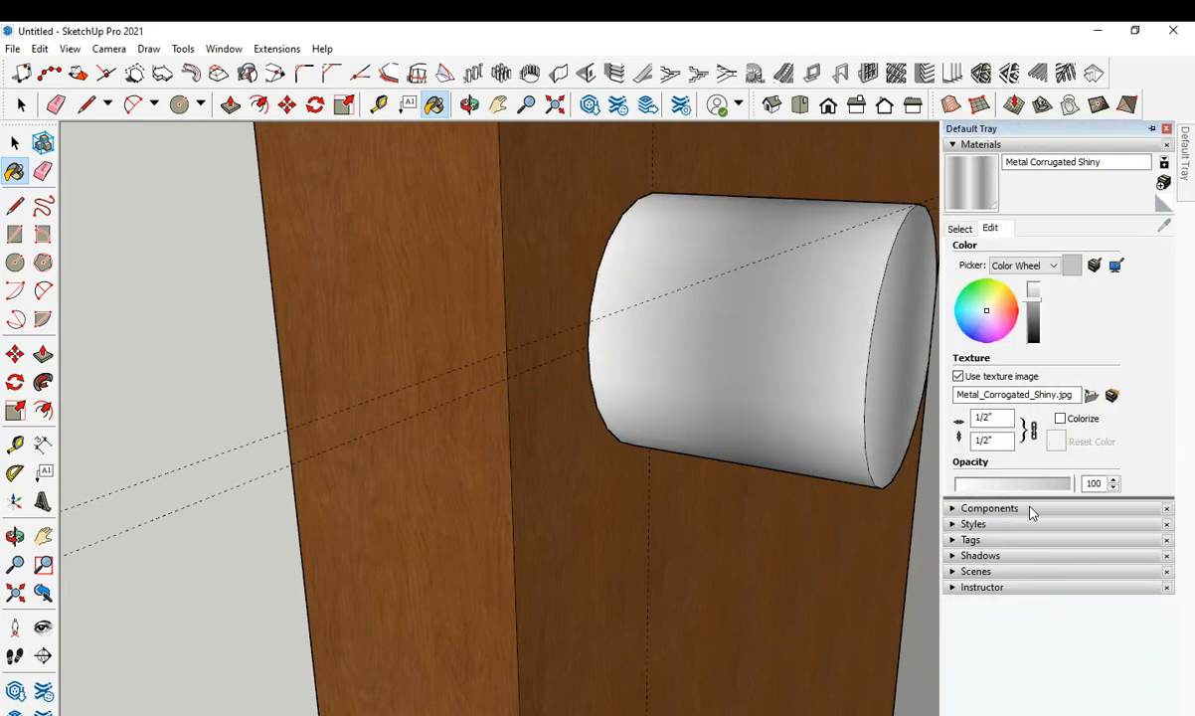
mouse_move(1066, 490)
left_mouse_down()
mouse_move(1000, 486)
mouse_move(1072, 486)
left_mouse_up()
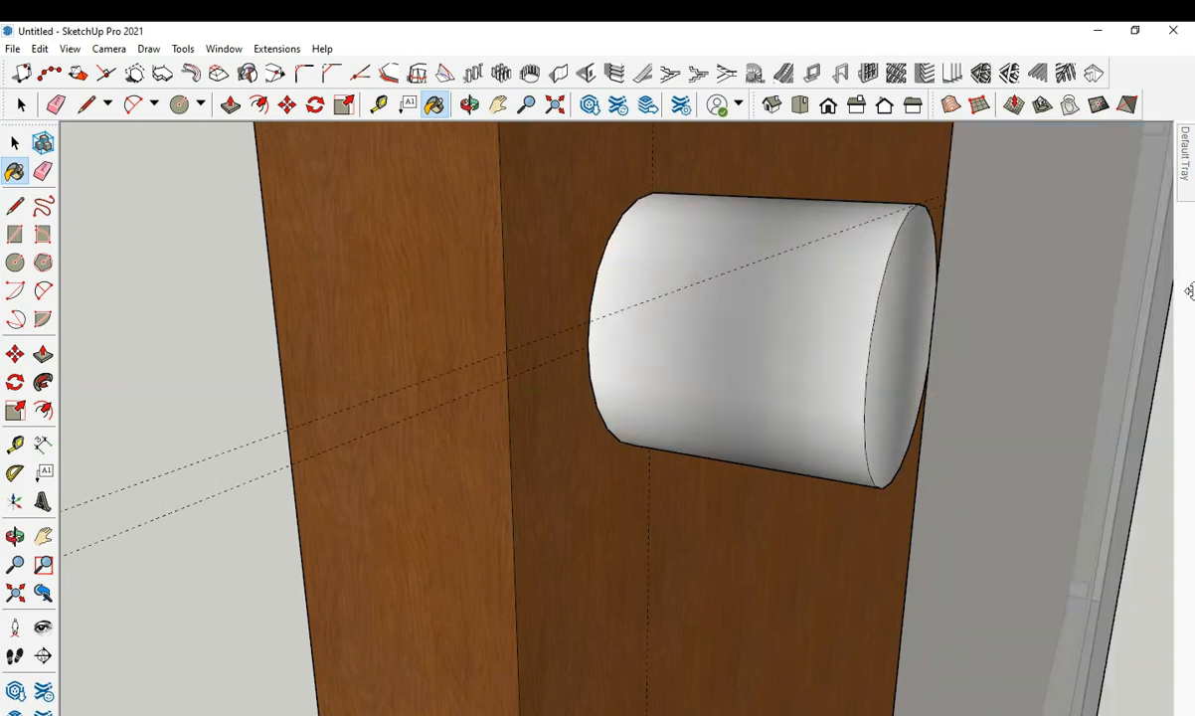
mouse_move(1187, 191)
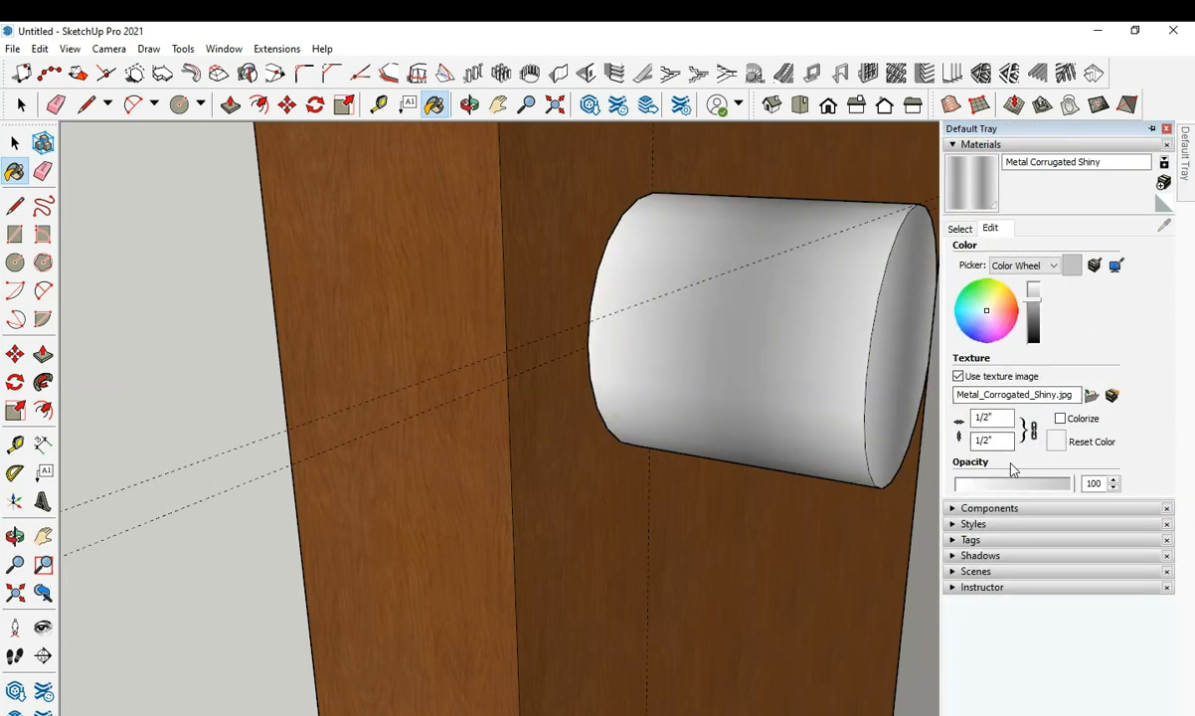
Measure from the back panel to the outer end of the corner standoff and inspect its gap to the front panel.
left_click(1054, 266)
left_click(1123, 289)
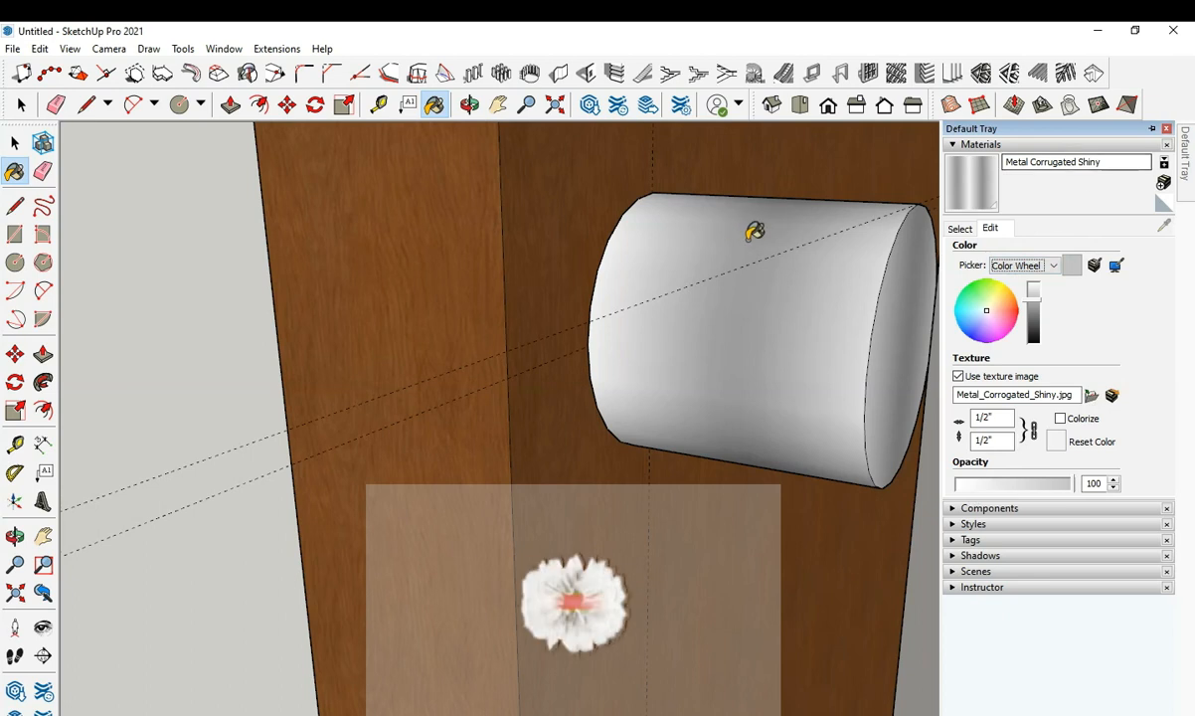
scroll(597, 289, "down", 3)
middle_click_drag(642, 349, 727, 117)
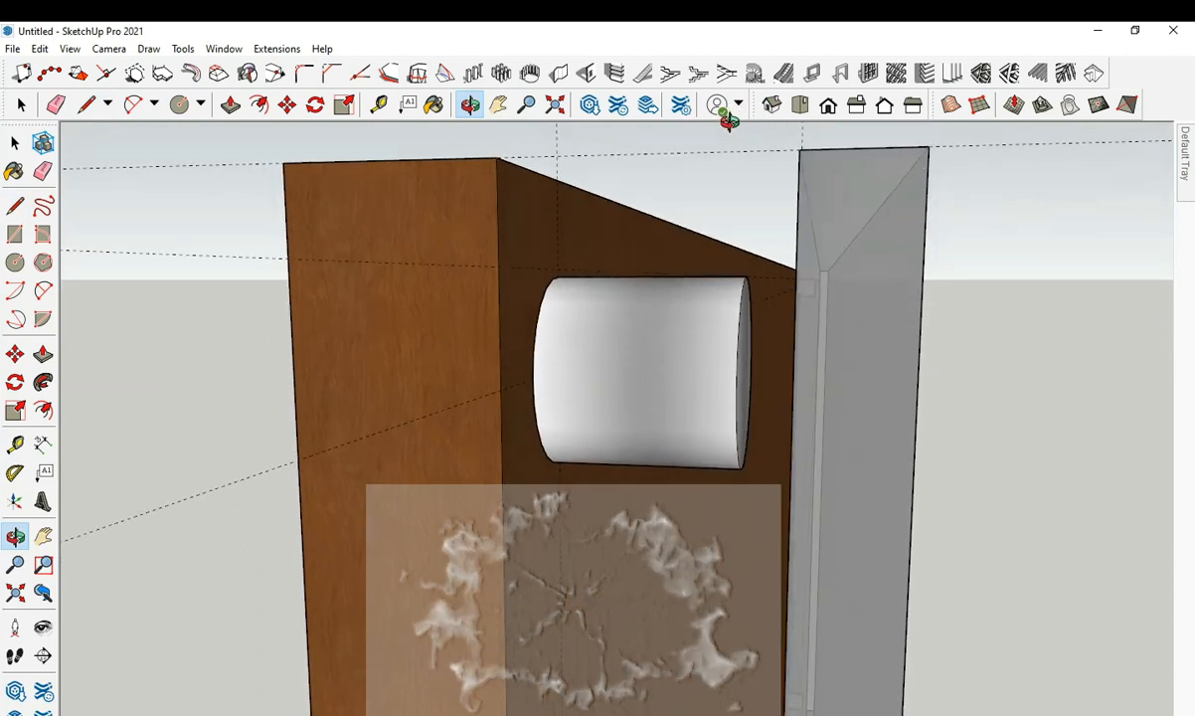
key("t")
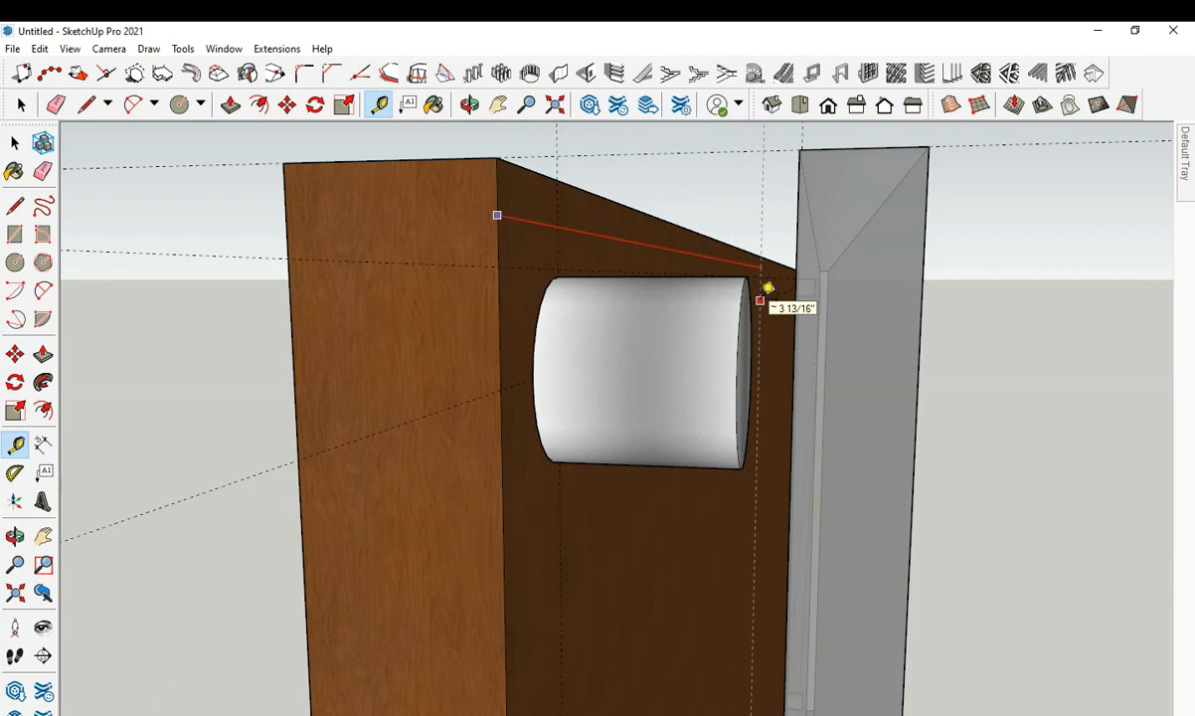
middle_click_drag(483, 436, 521, 538)
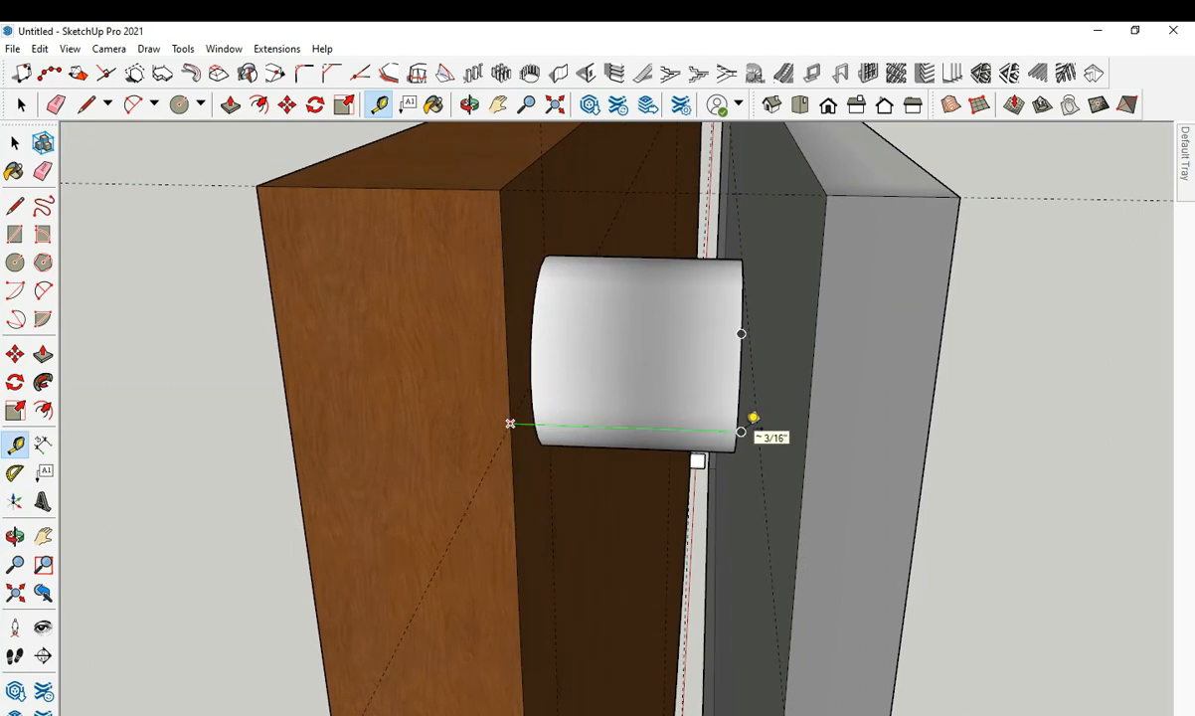
middle_click_drag(742, 409, 423, 418)
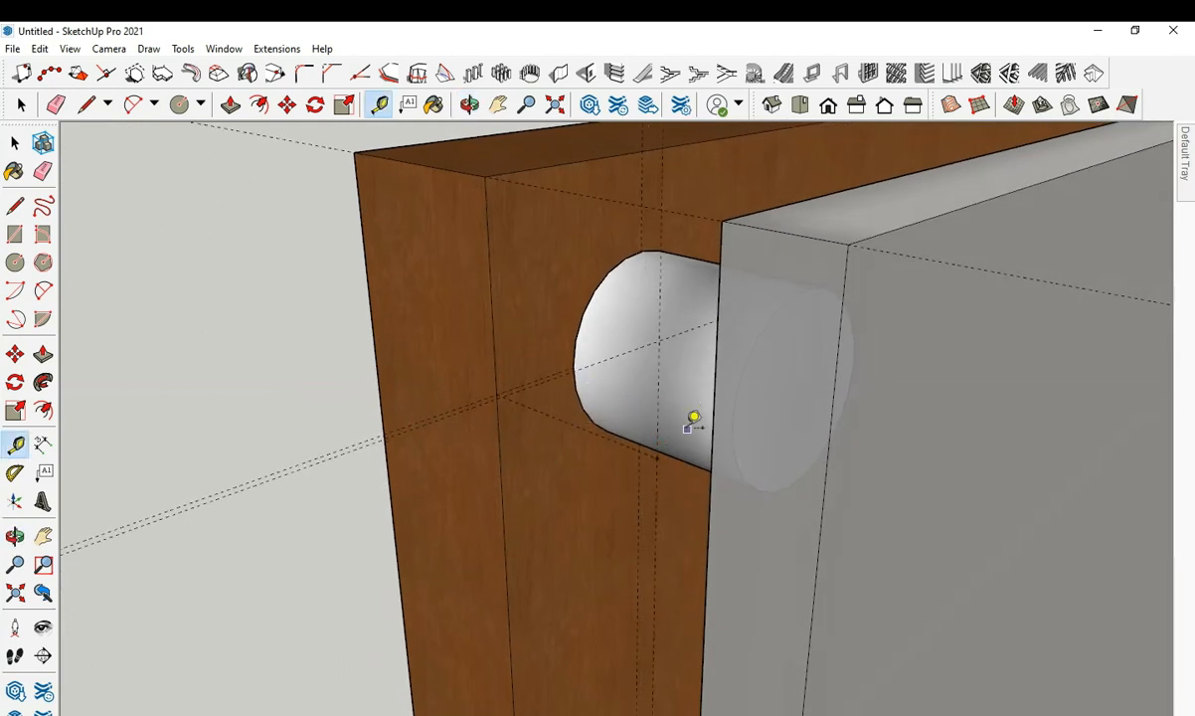
Move the front panel closer to the back panel so it sits against the ends of the standoffs.
key("p")
middle_click_drag(731, 423, 896, 470)
key("m")
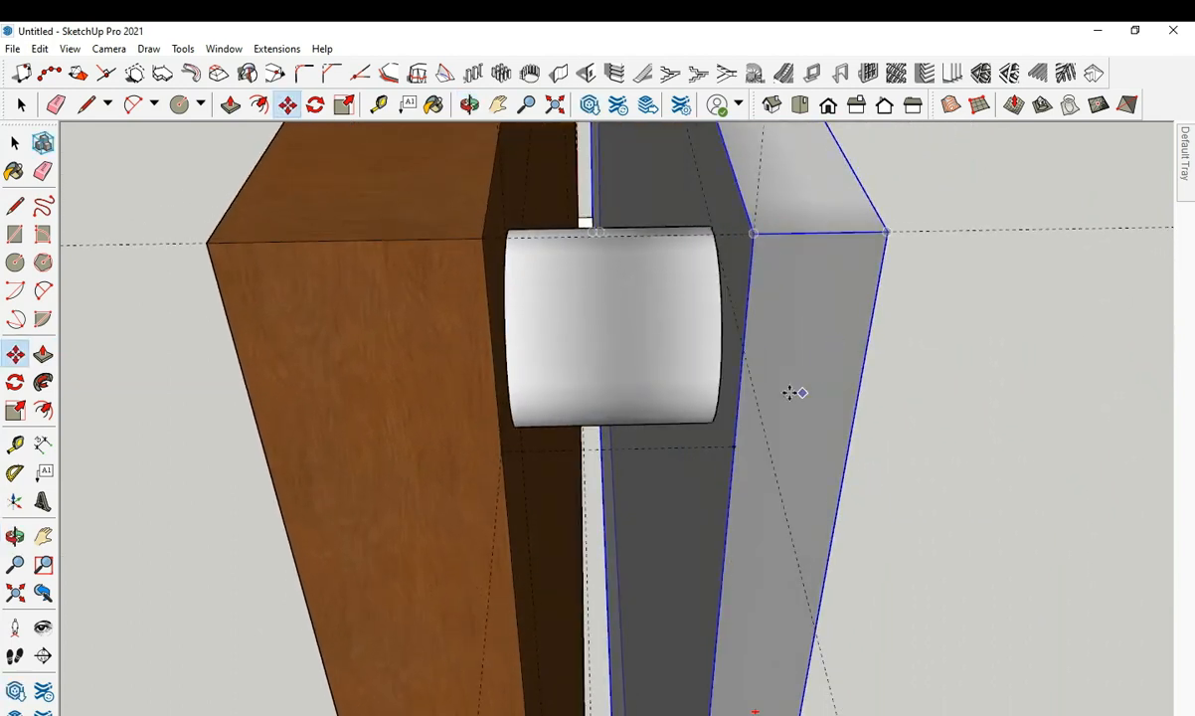
middle_click_drag(602, 392, 320, 312)
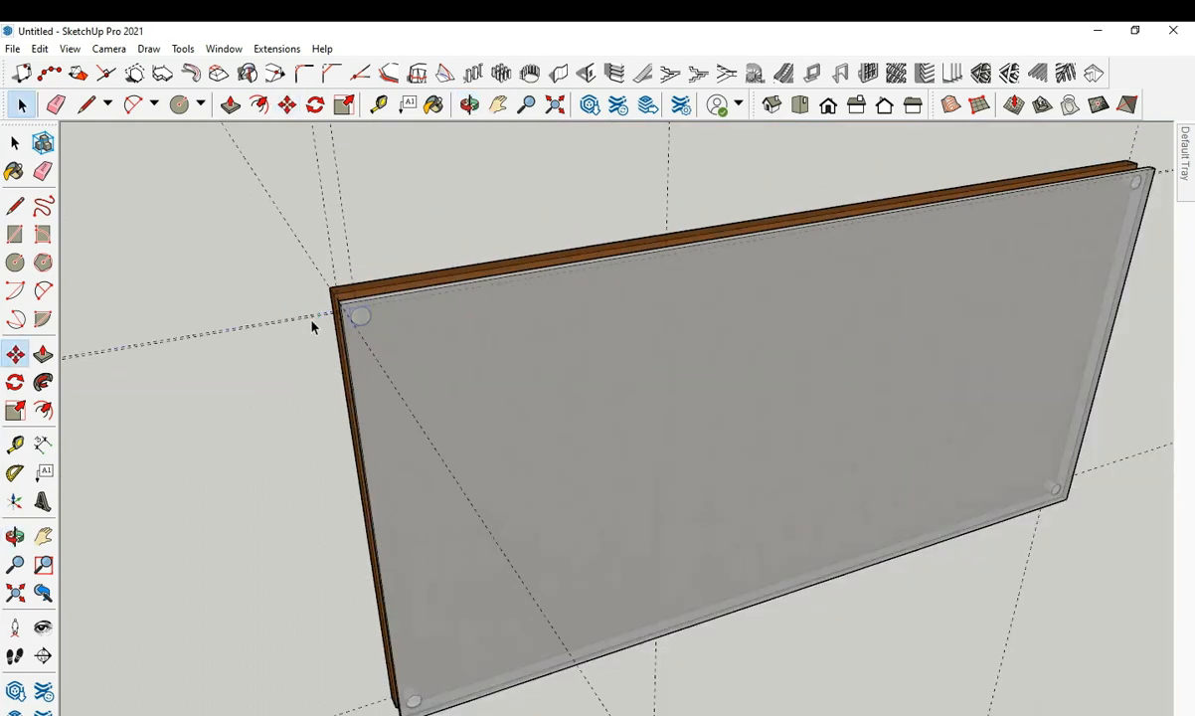
middle_click_drag(558, 347, 1190, 203)
Select the front panel and repaint it with a more transparent material from the Glass and Mirrors collection.
mouse_move(1186, 169)
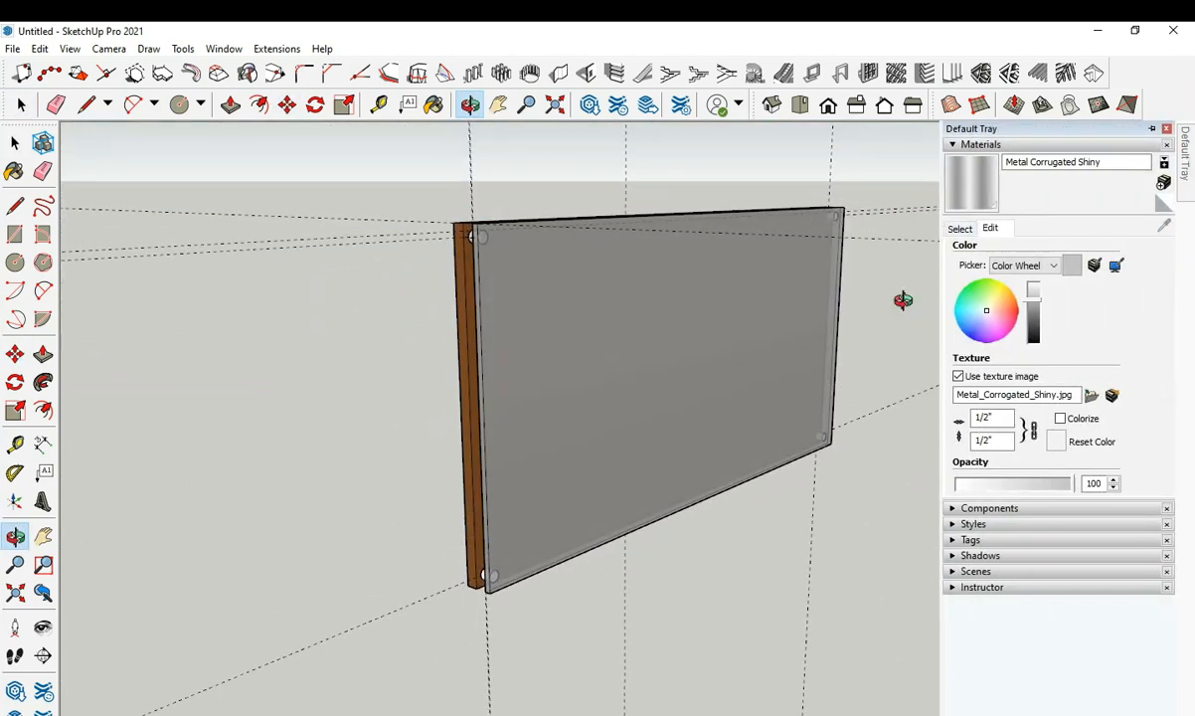
key("space")
left_click(812, 318)
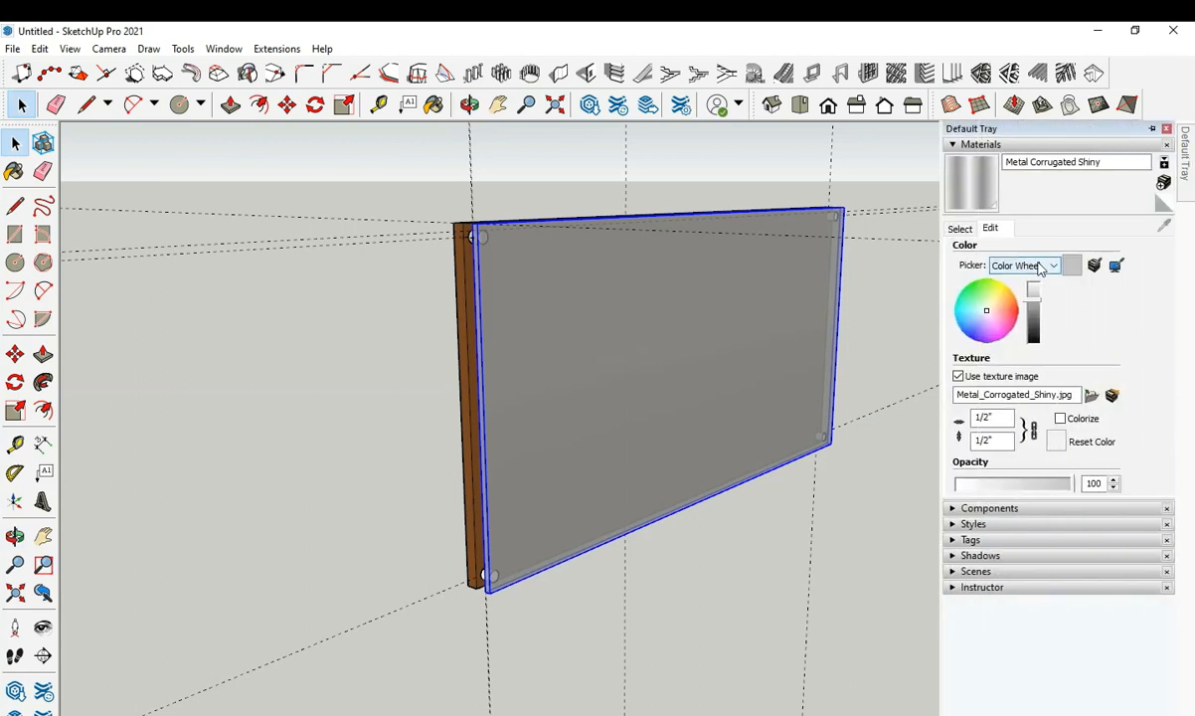
left_click(960, 229)
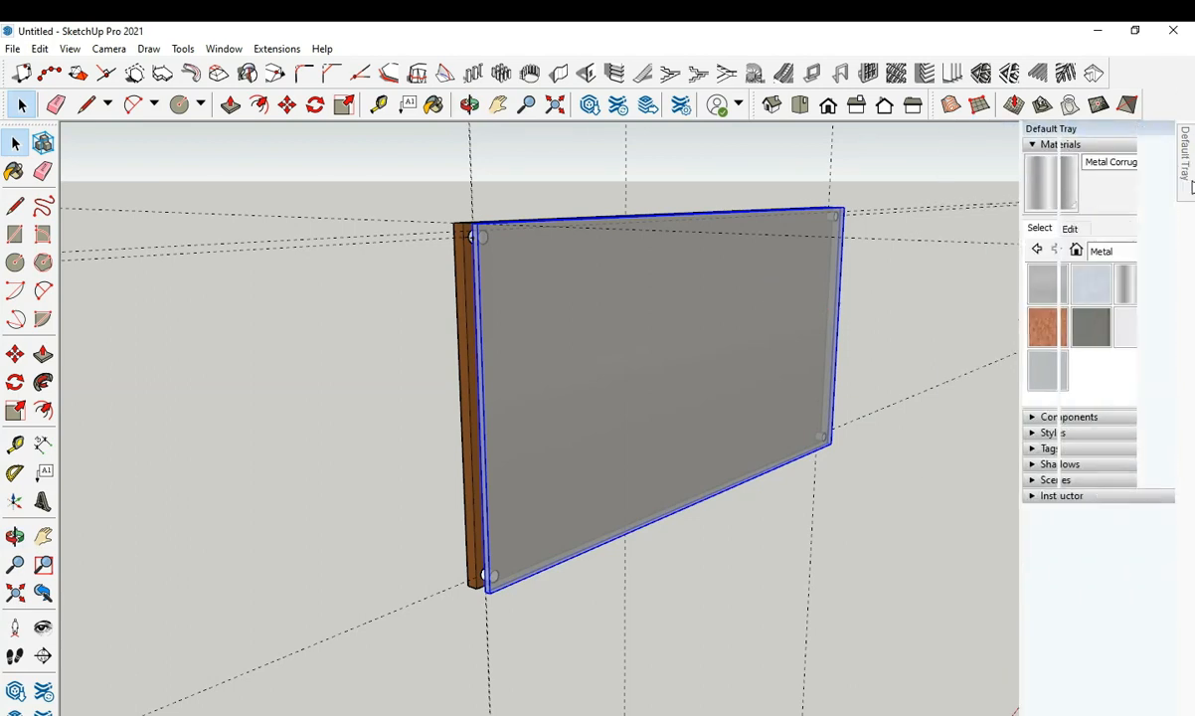
mouse_move(1183, 160)
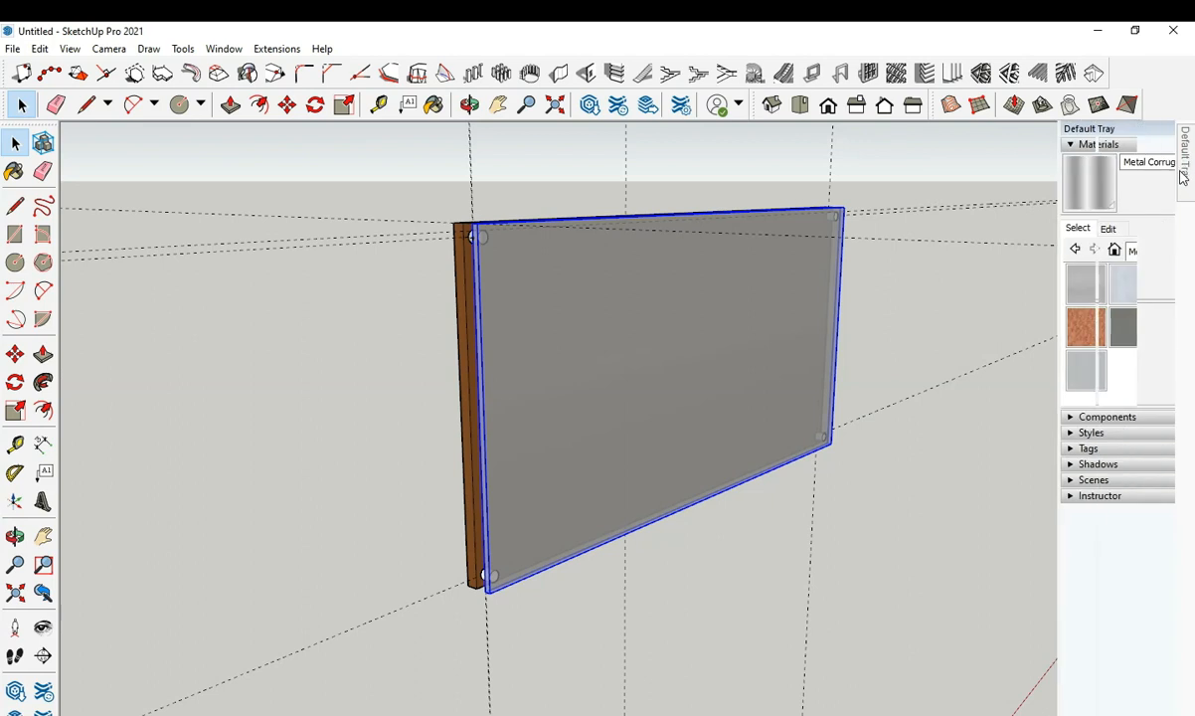
left_click(1146, 251)
left_click(1068, 466)
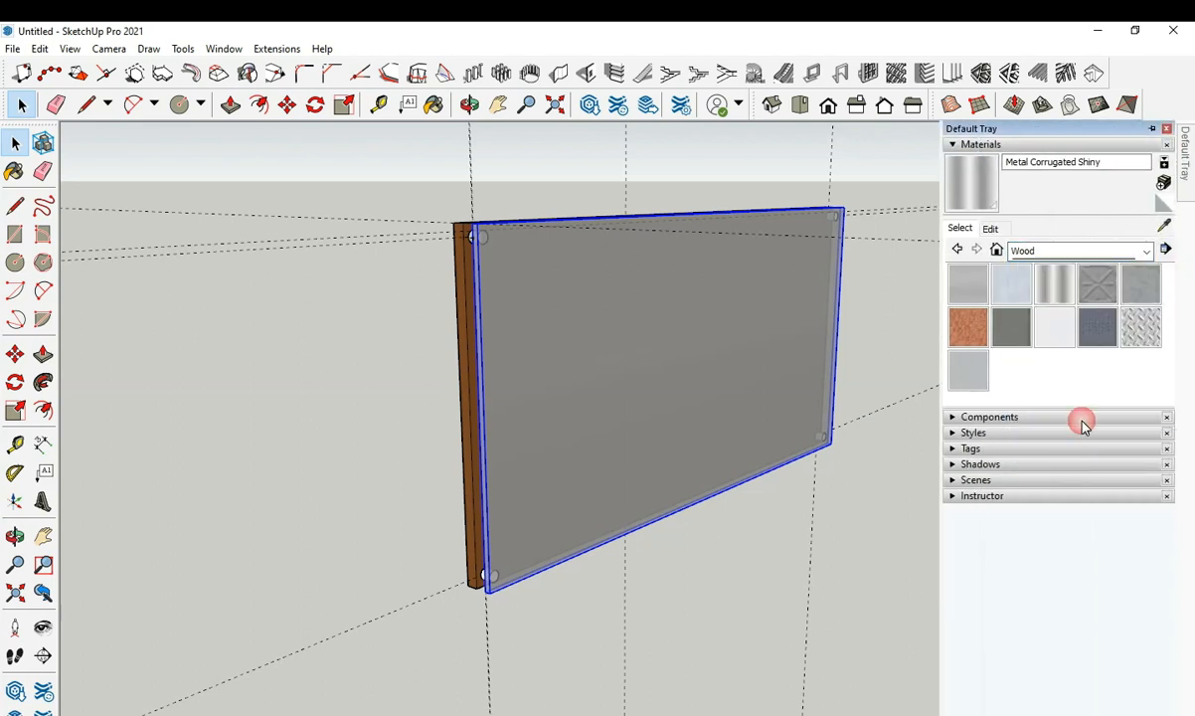
left_click(1078, 248)
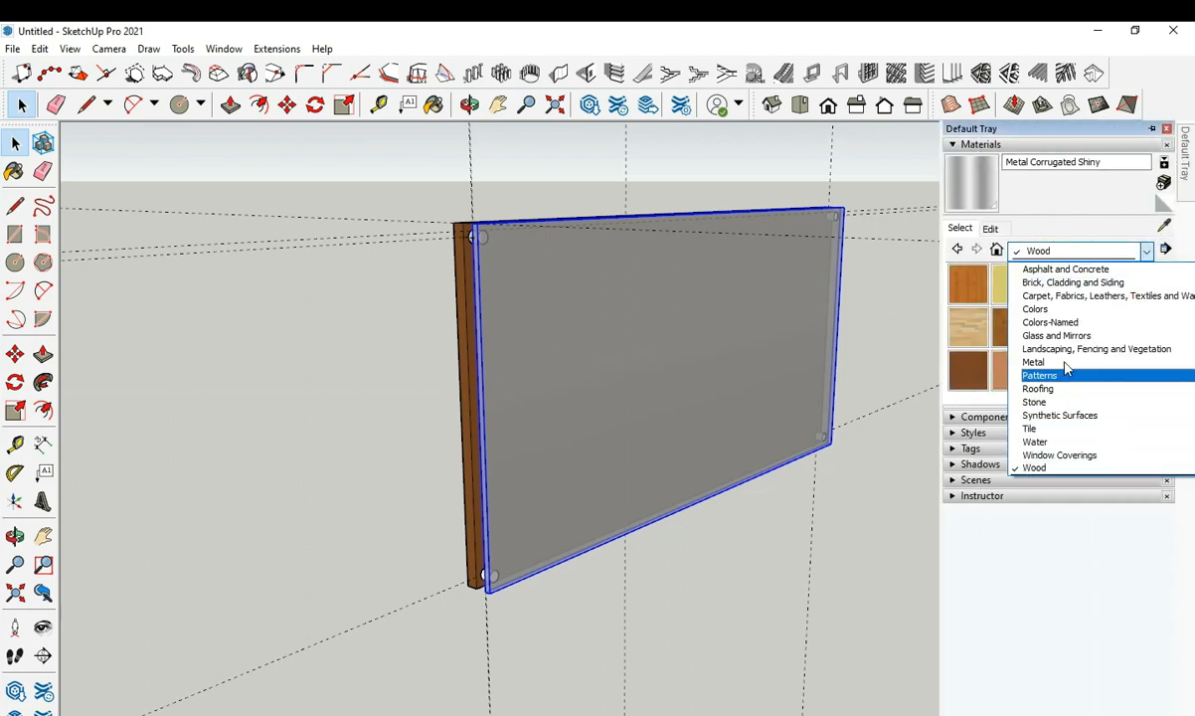
left_click(1056, 336)
left_click(1074, 339)
left_click(581, 307)
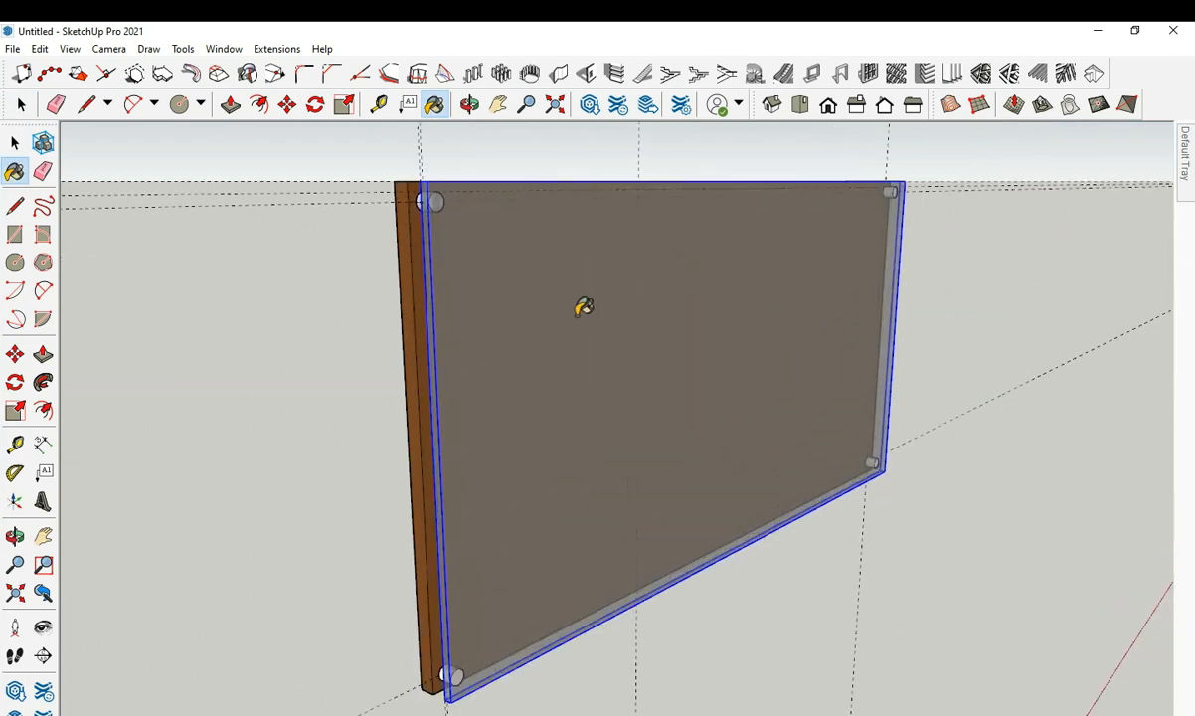
middle_click_drag(656, 296, 531, 289)
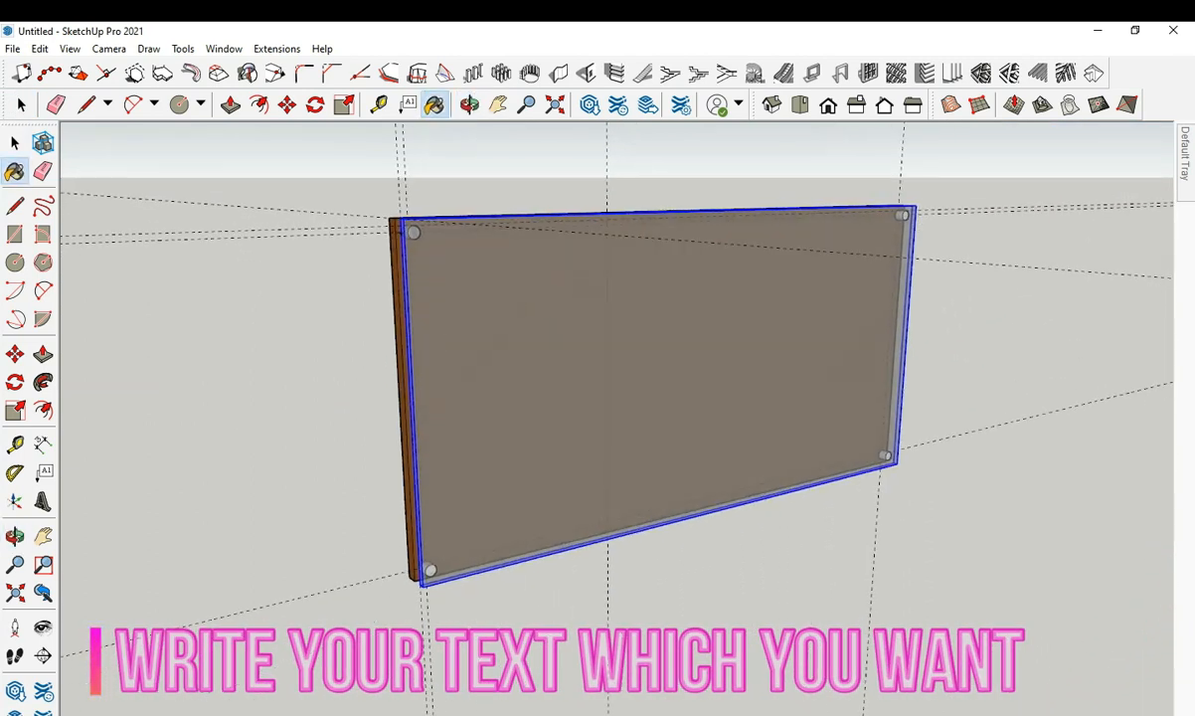
Create a 3D text object and enter the house name in capitals as its text.
left_click(43, 502)
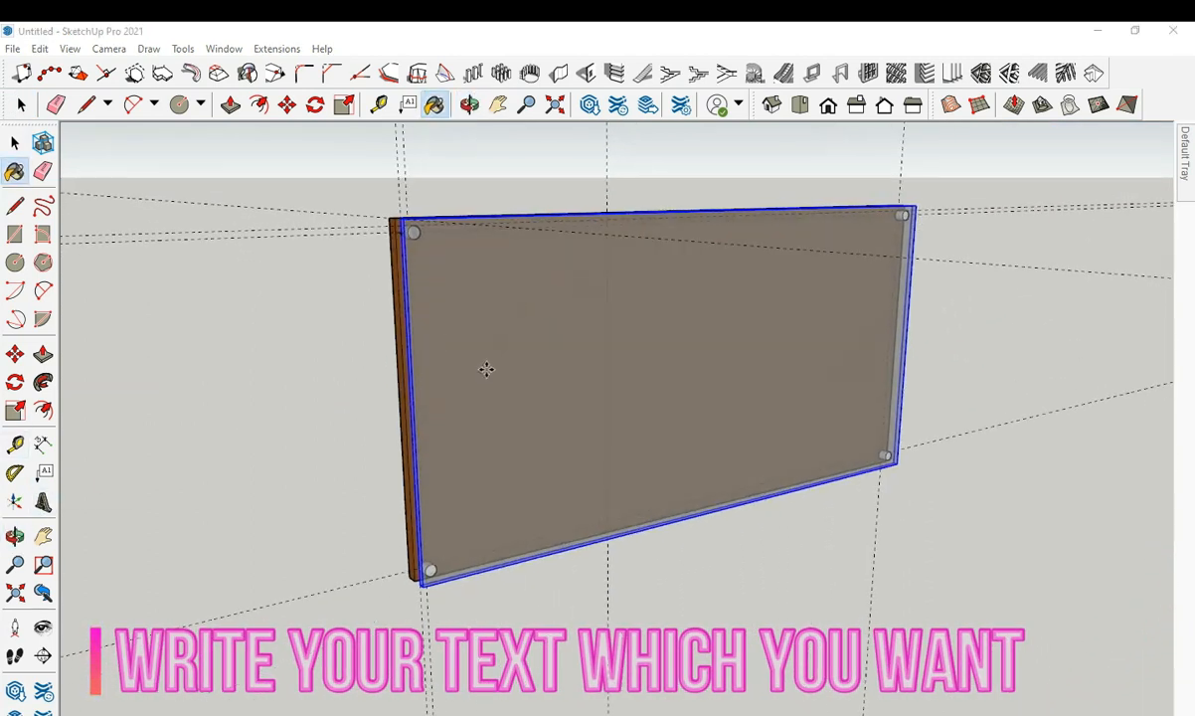
type("su")
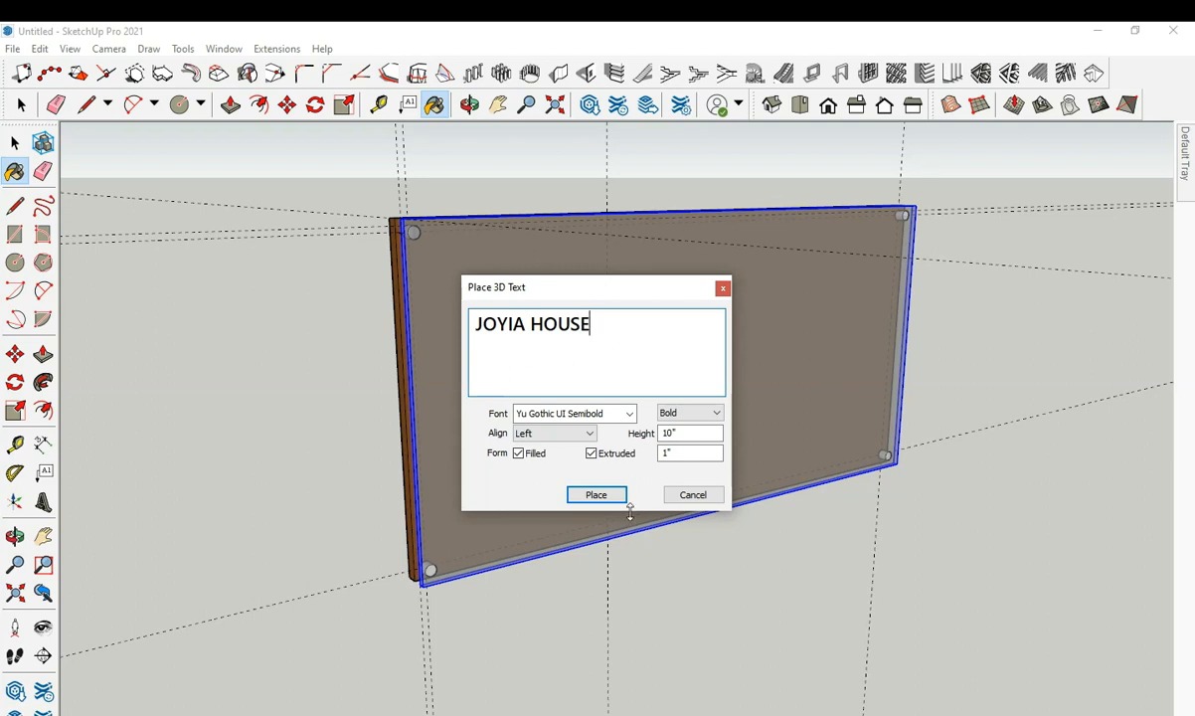
left_click(626, 415)
left_click_drag(595, 325, 422, 334)
type("SUBHAN")
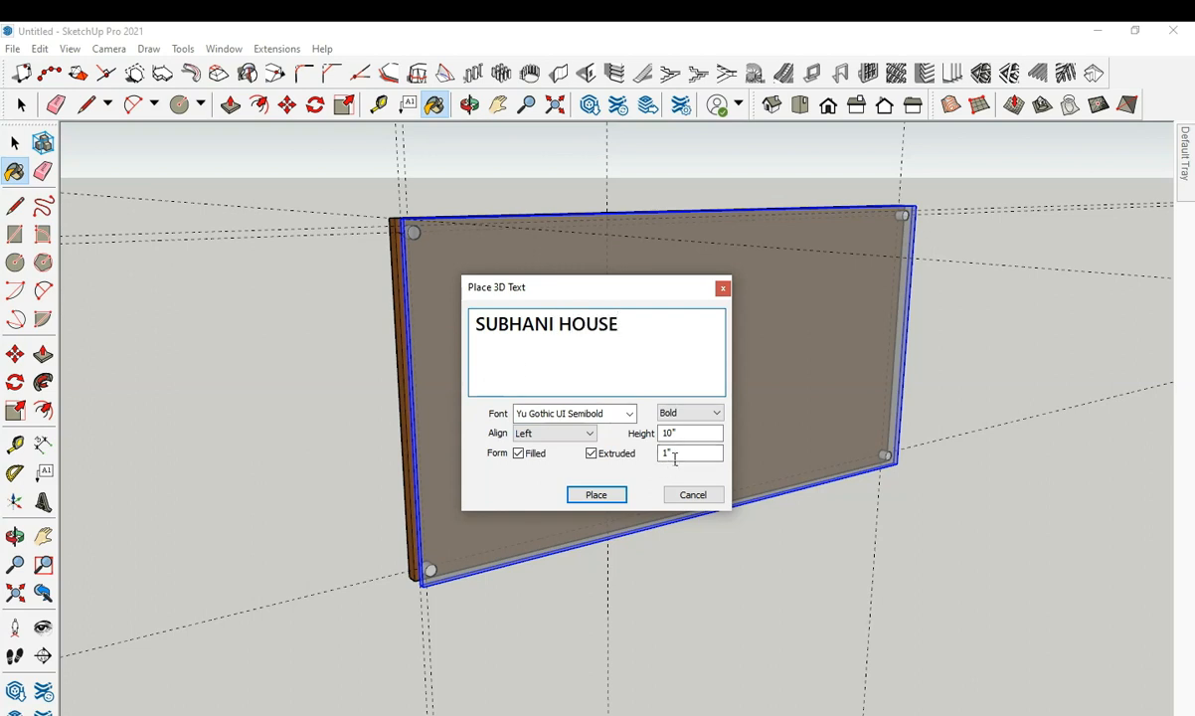
left_click_drag(638, 358, 470, 336)
Browse fonts for the 3D text and set the font to Segoe Script.
left_click(629, 413)
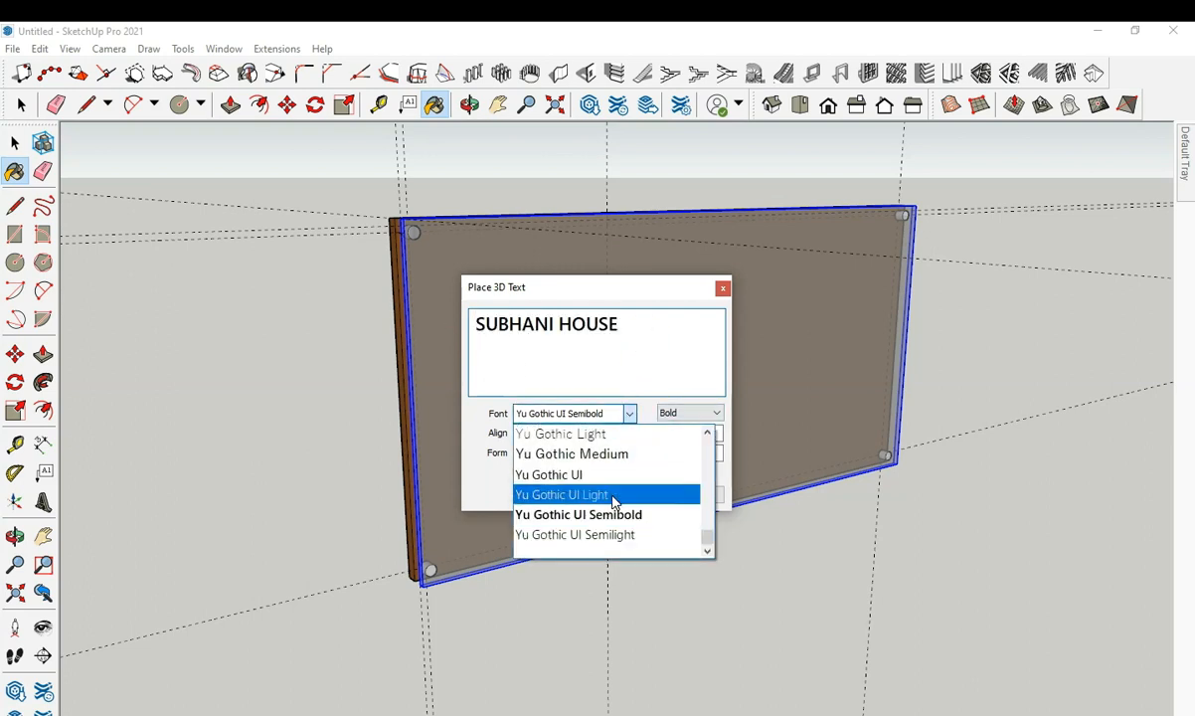
left_click(599, 516)
left_click(620, 415)
scroll(614, 497, "up", 10)
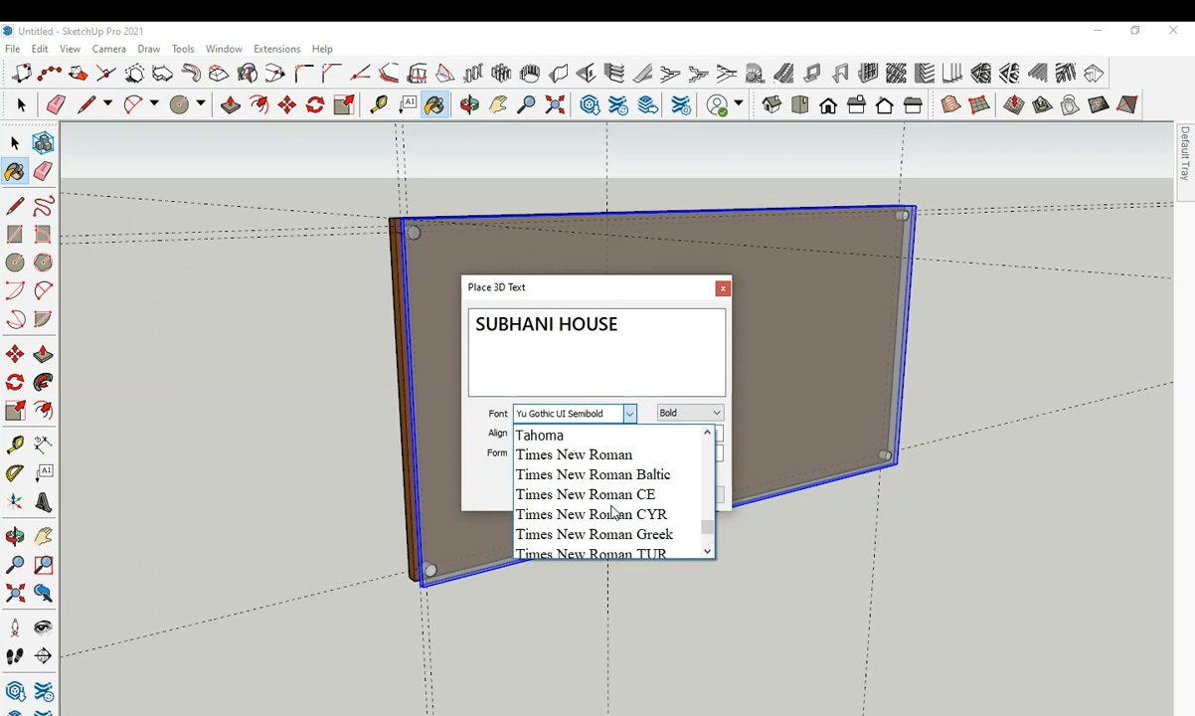
scroll(611, 502, "up", 6)
scroll(612, 504, "down", 3)
left_click(618, 456)
left_click(630, 413)
scroll(618, 451, "up", 2)
left_click(618, 513)
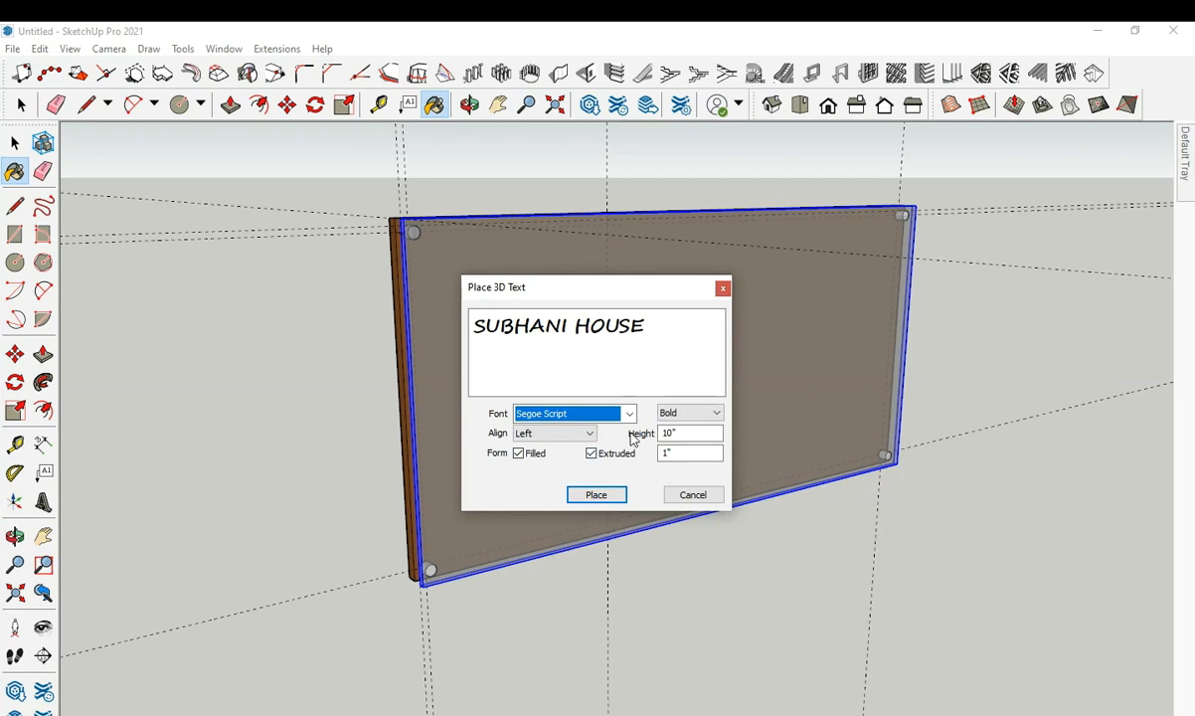
Place the house-name 3D text on the front panel's face near its lower corner.
left_click(608, 496)
left_click(448, 543)
scroll(520, 518, "down", 2)
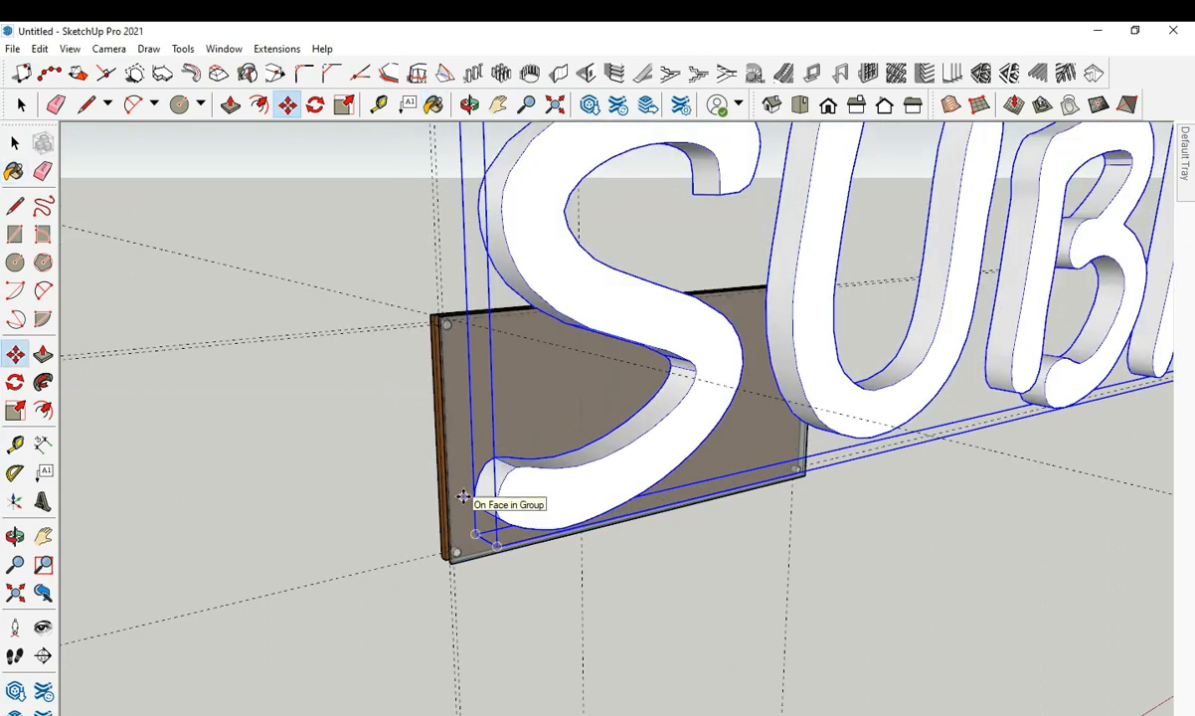
middle_click_drag(483, 487, 440, 458)
scroll(445, 436, "down", 4)
middle_click_drag(482, 399, 467, 427)
scroll(425, 382, "down", 4)
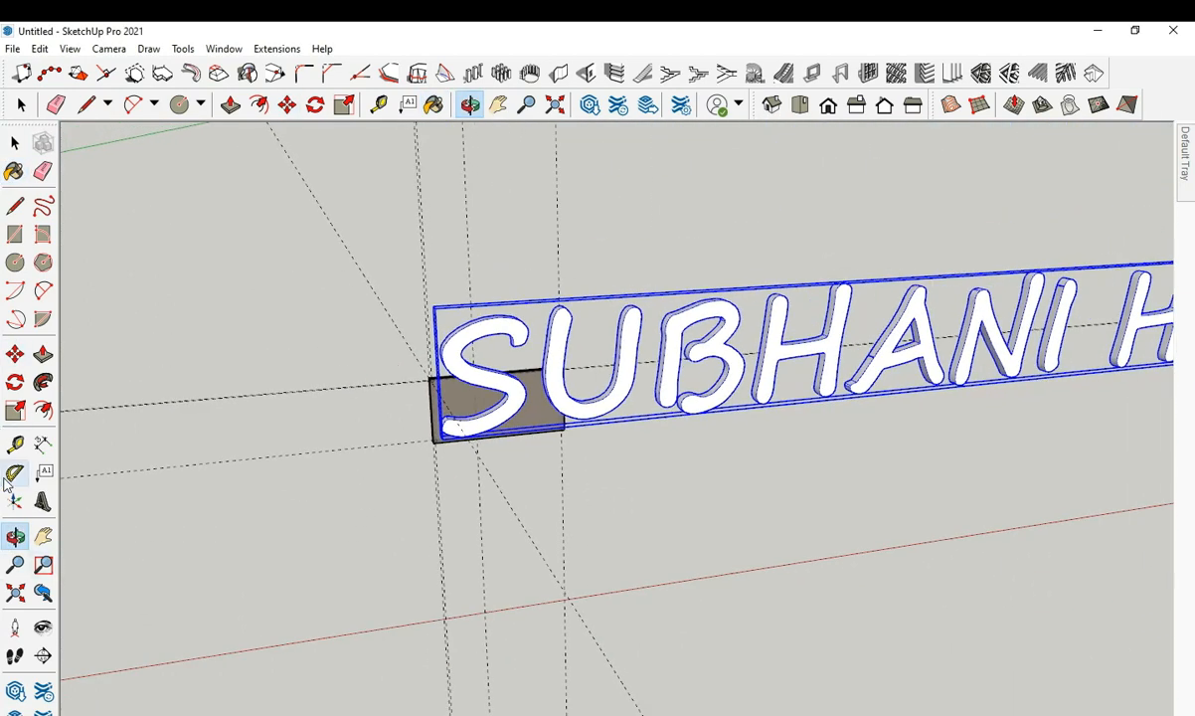
Scale the house-name text's length down to about the width of the front panel.
left_click(14, 410)
scroll(143, 394, "down", 3)
scroll(1052, 316, "up", 6)
middle_click_drag(1052, 318, 569, 367, "shift")
scroll(716, 375, "down", 7)
scroll(586, 453, "down", 2)
left_click(285, 440)
scroll(294, 437, "up", 5)
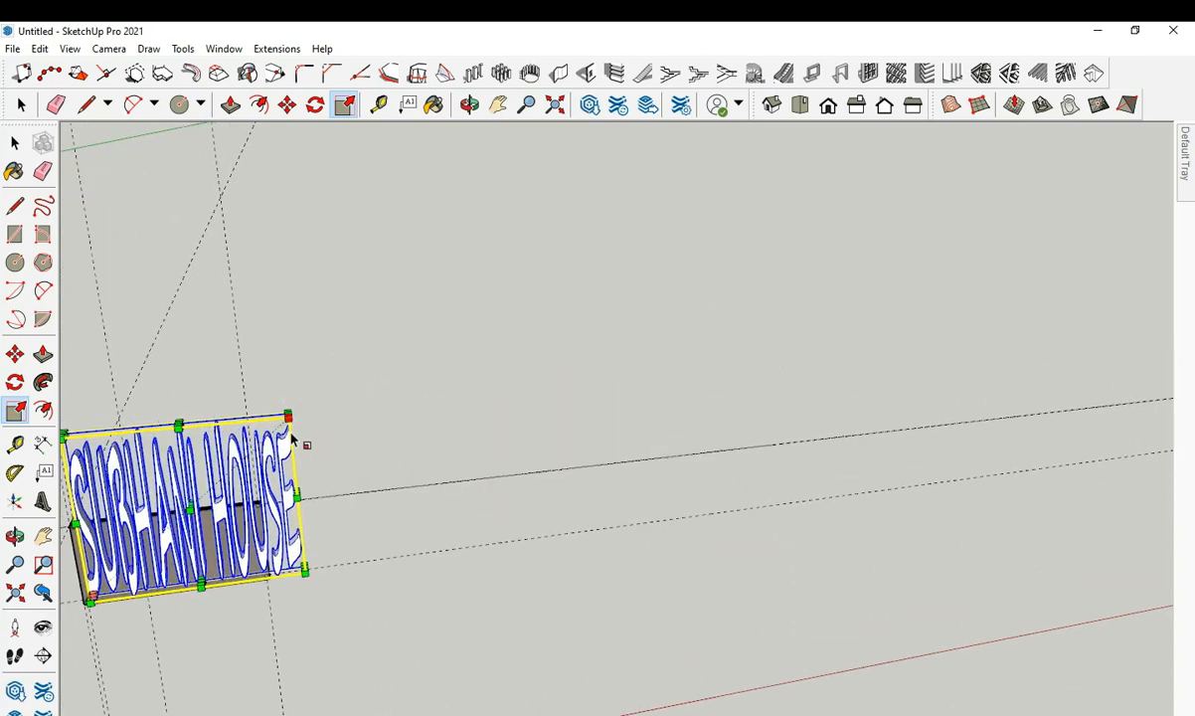
Scale the house-name text from its upper corner so it fits within the lower half of the front panel.
scroll(293, 438, "up", 2)
scroll(289, 410, "up", 3)
left_click(289, 412)
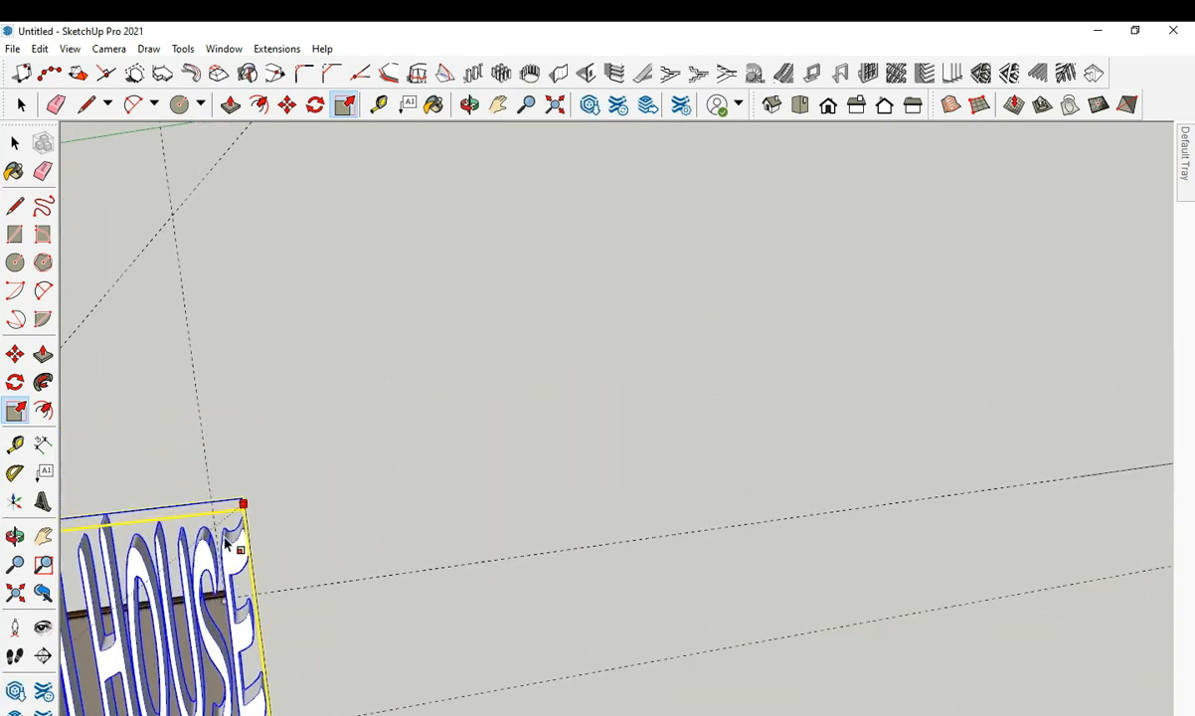
left_click(209, 673)
scroll(585, 370, "down", 4)
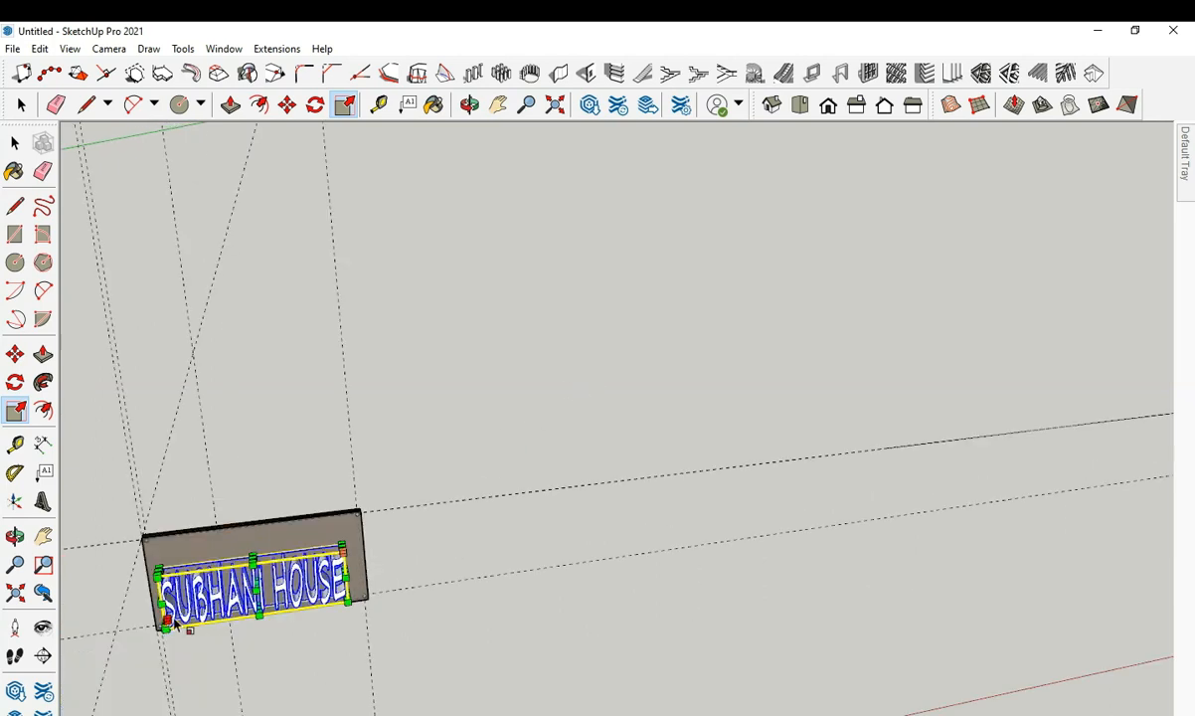
scroll(342, 552, "up", 5)
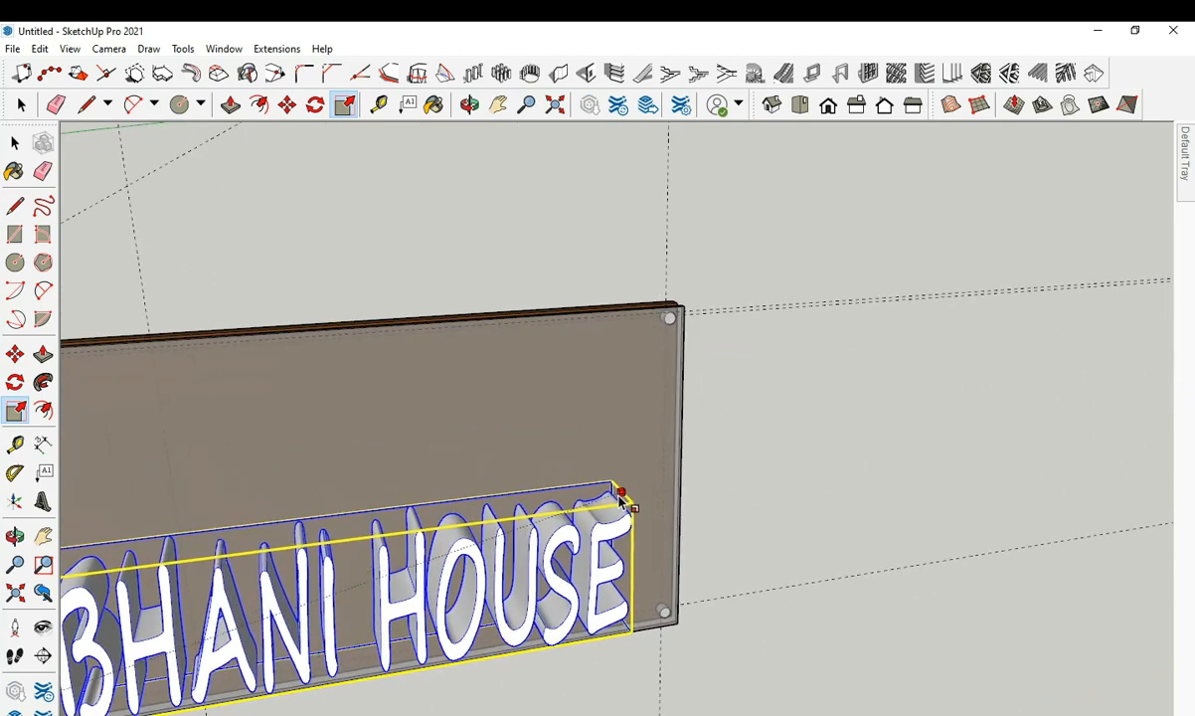
Fine-tune the house-name text's size and reduce its extrusion depth with Scale.
left_click(619, 497)
left_click(309, 593)
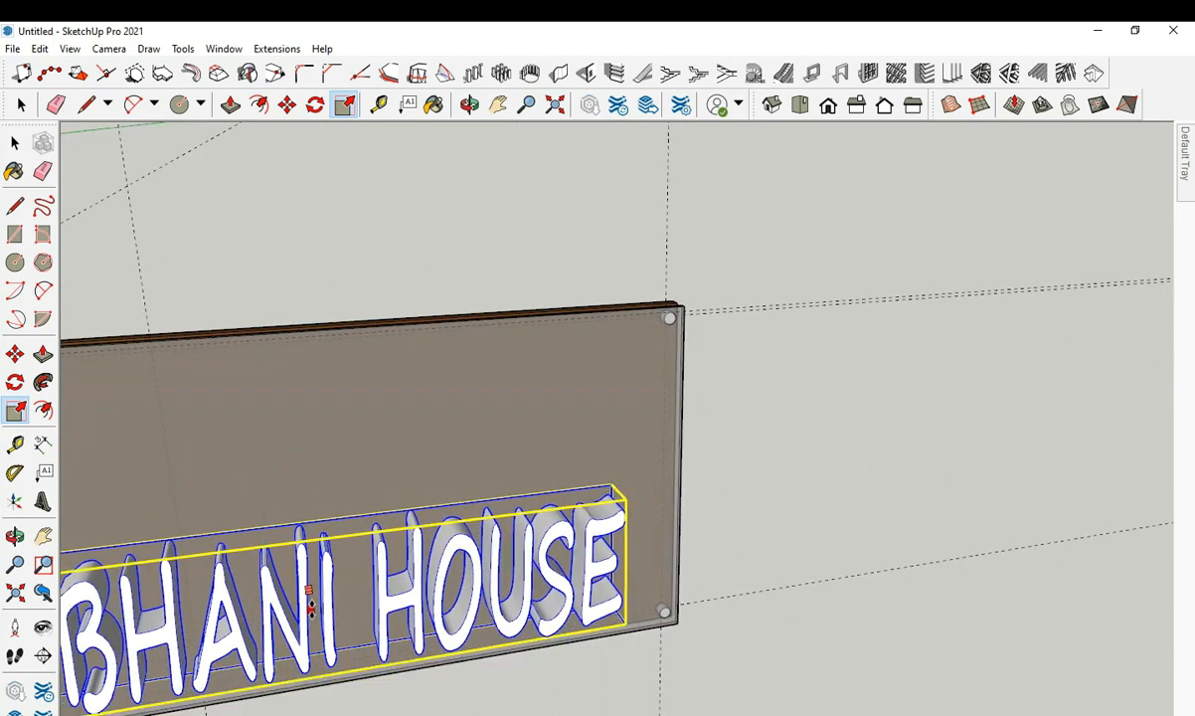
scroll(388, 571, "down", 3)
middle_click_drag(407, 562, 597, 440)
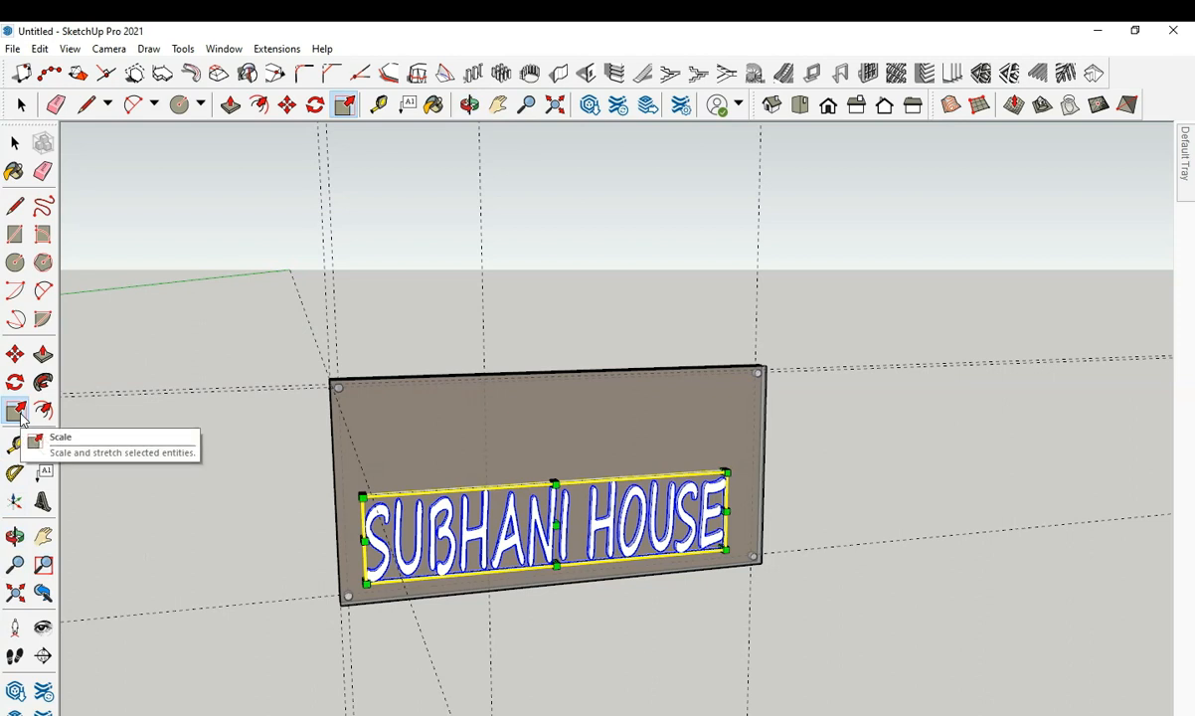
Create Segoe Script 3D text with the house number and place it on the front panel above the house name.
left_click(41, 502)
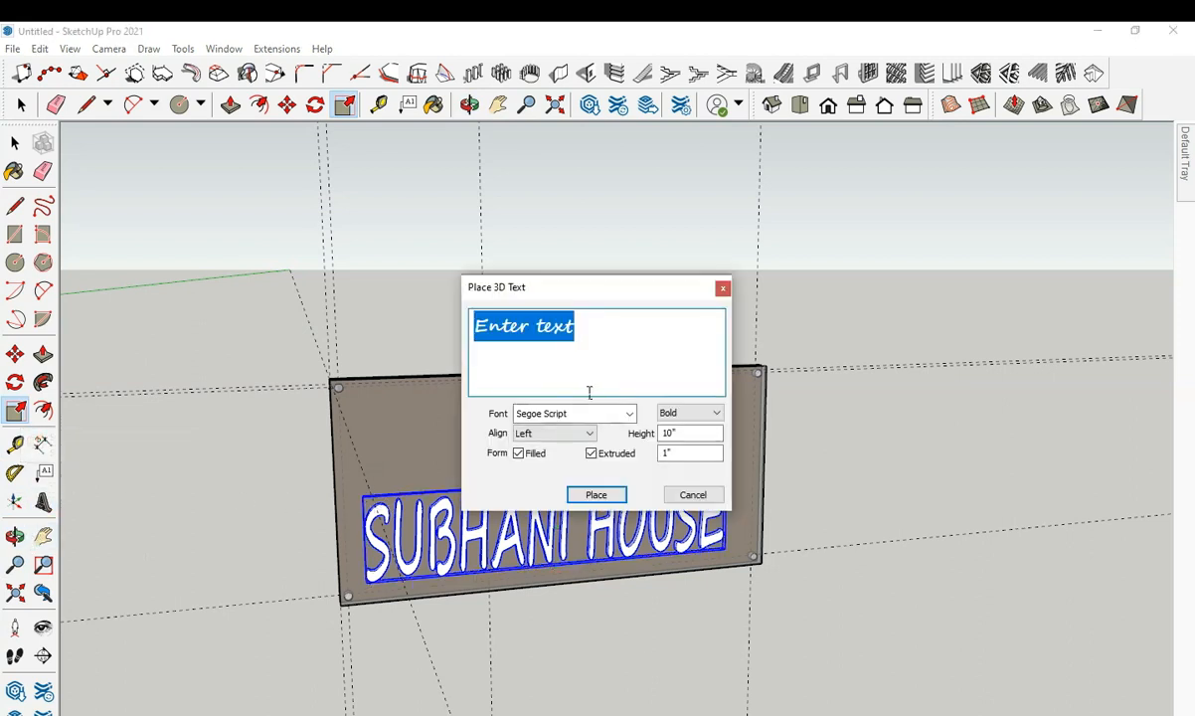
type("19/3")
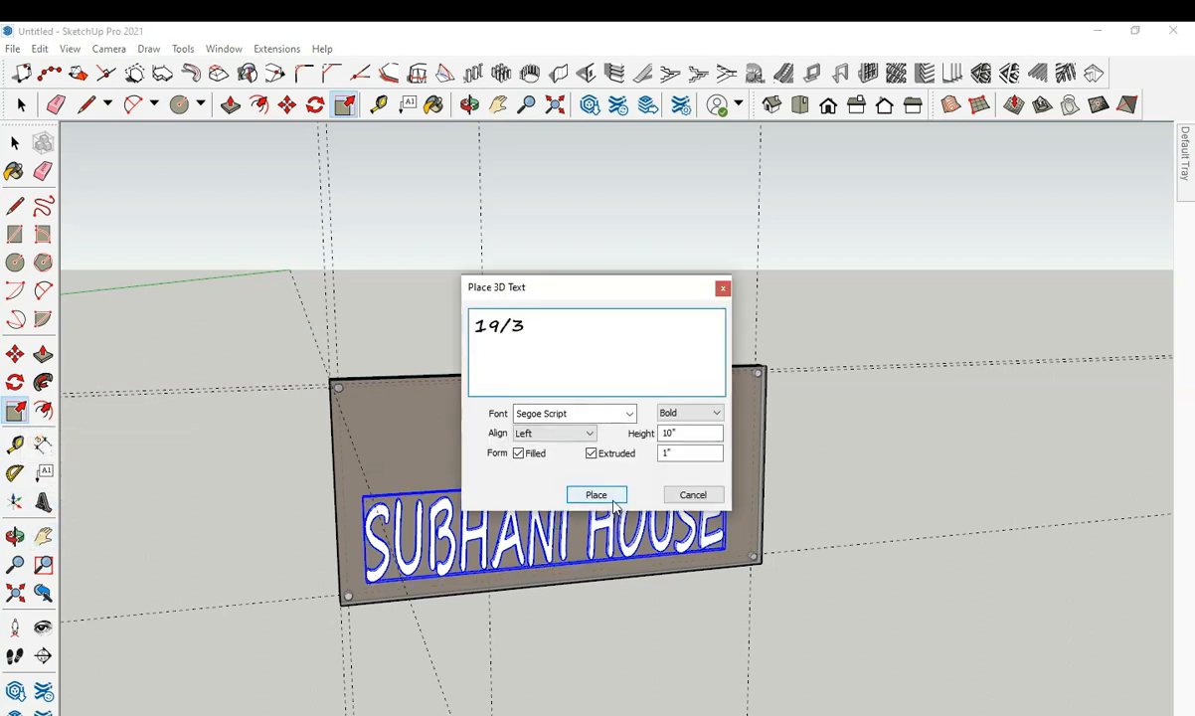
left_click(612, 501)
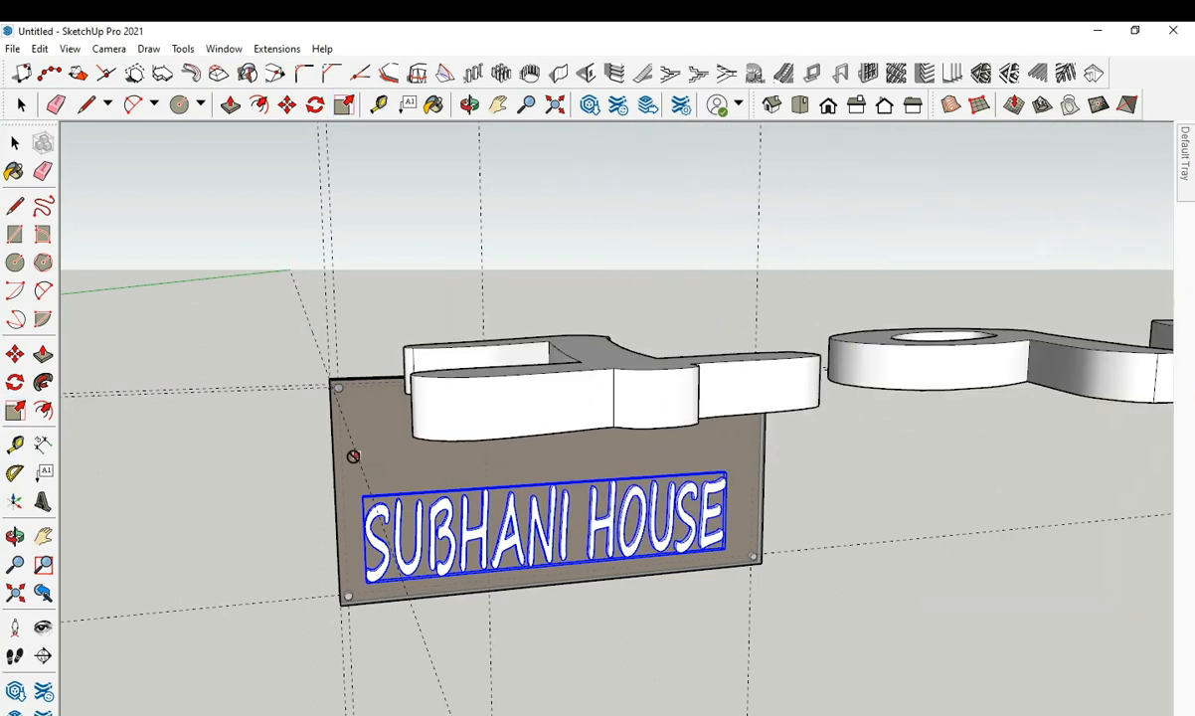
left_click(343, 475)
scroll(374, 461, "down", 3)
scroll(281, 490, "down", 1)
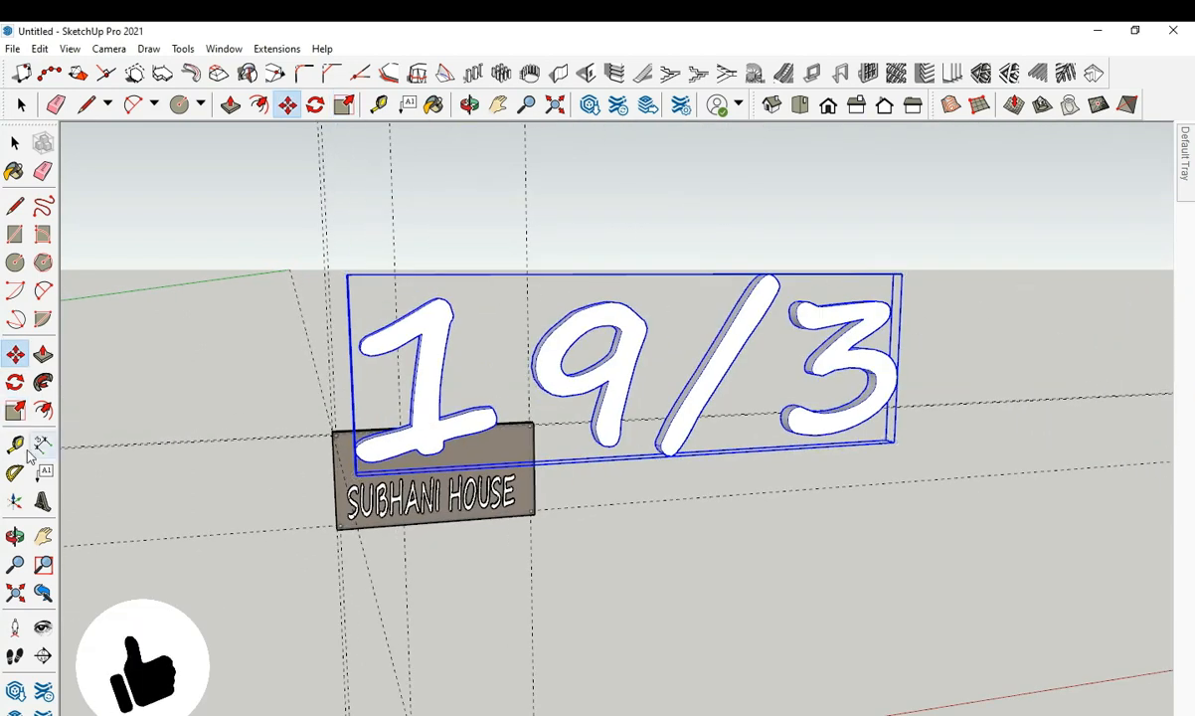
Scale the house-number text down to fit on the front panel above the house name.
left_click(17, 411)
scroll(887, 248, "up", 1)
left_click_drag(894, 270, 446, 464)
left_click(531, 539)
Reduce the house-number lettering's extrusion depth with Scale so it sits as thin relief on the front panel.
scroll(367, 539, "up", 2)
middle_click_drag(471, 495, 454, 391)
scroll(323, 467, "up", 3)
scroll(454, 391, "down", 4)
middle_click_drag(574, 427, 778, 477)
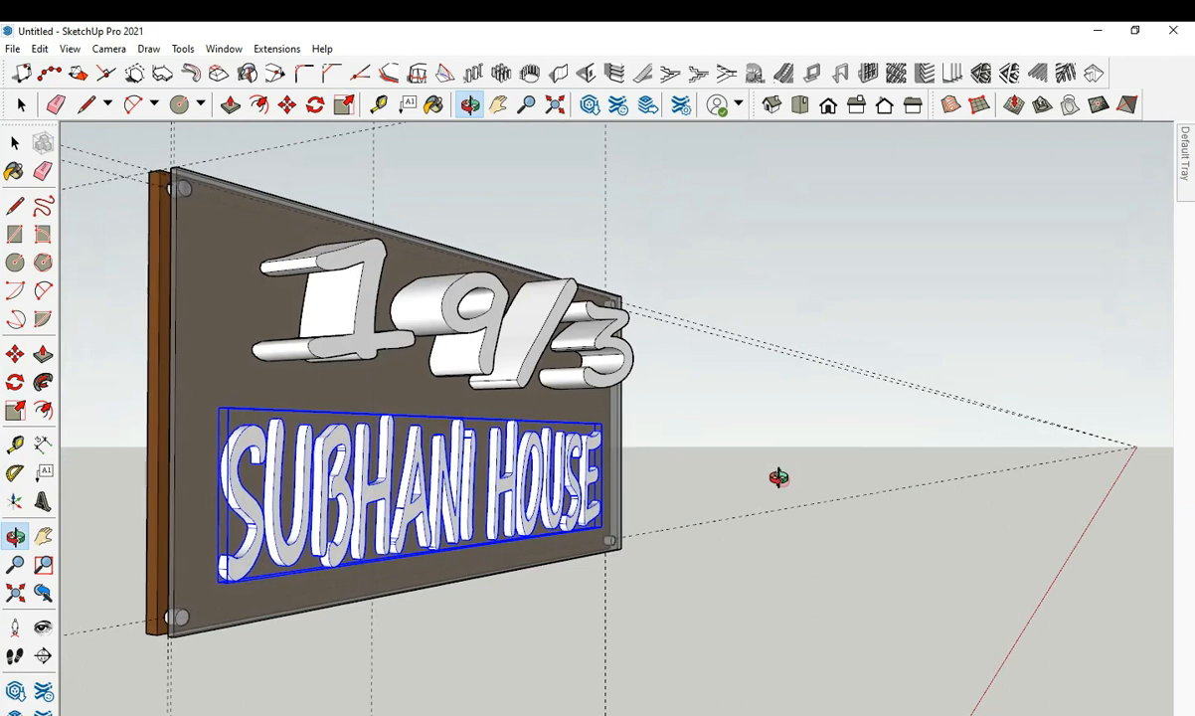
left_click(15, 410)
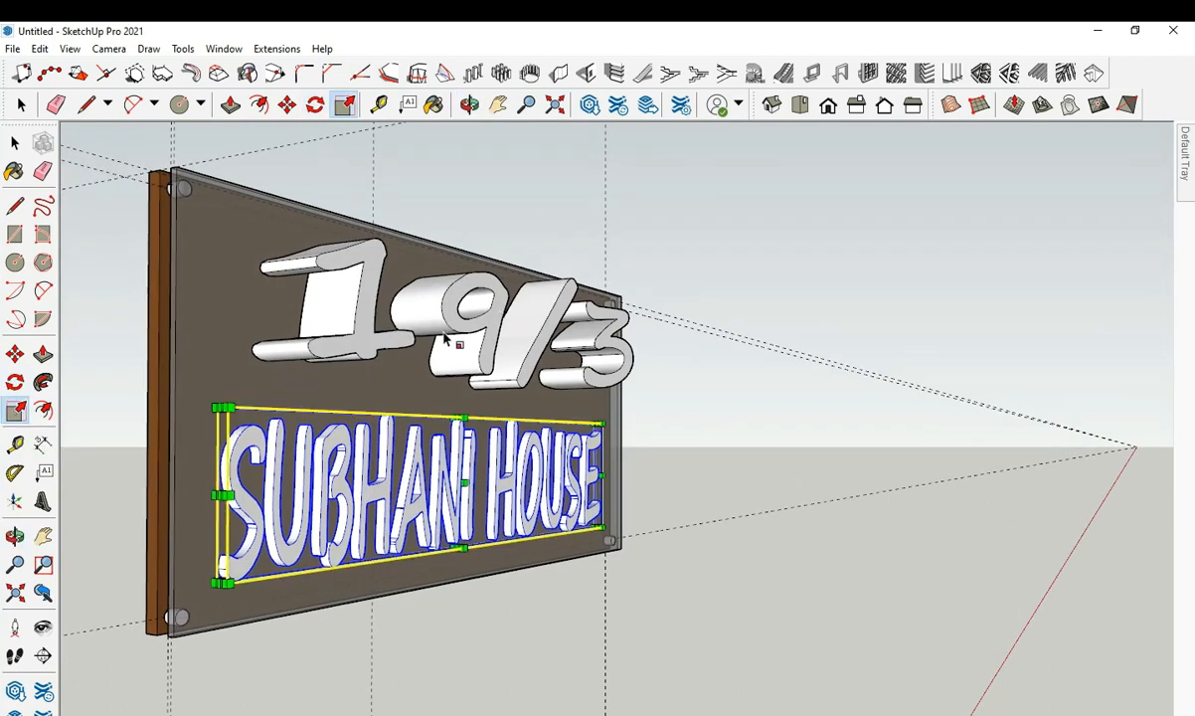
left_click(494, 352)
left_click_drag(511, 330, 463, 323)
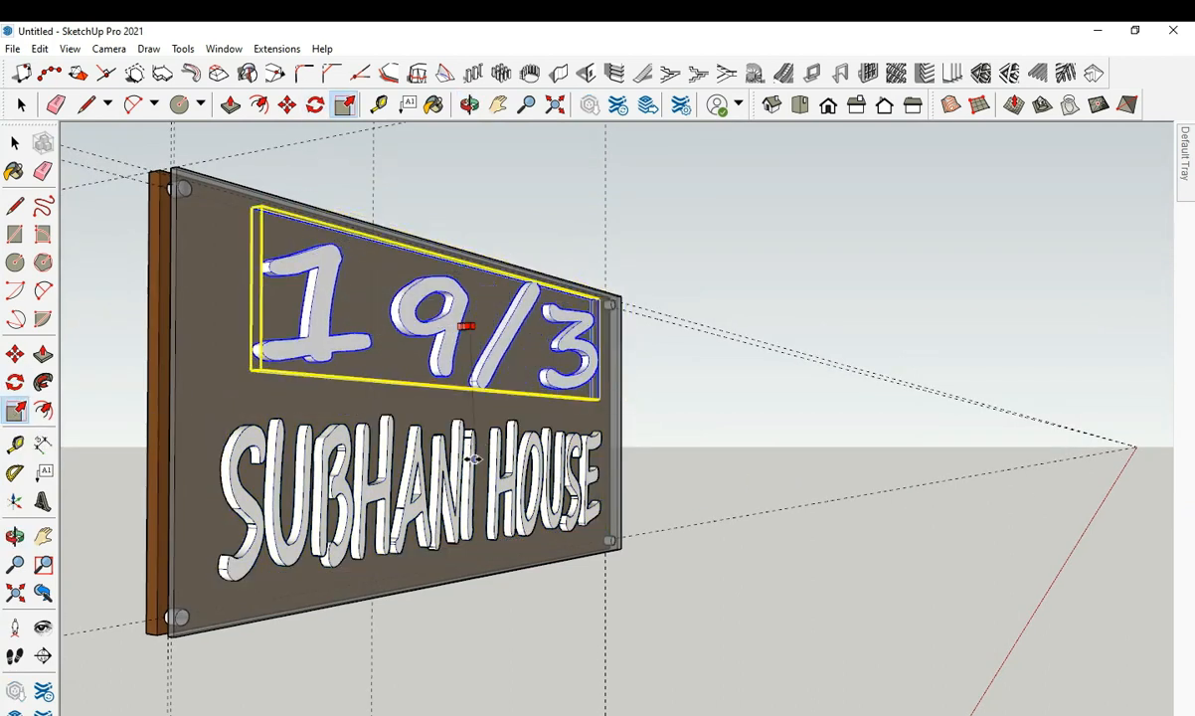
left_click(497, 395)
middle_click_drag(348, 473, 152, 499)
scroll(458, 350, "down", 3)
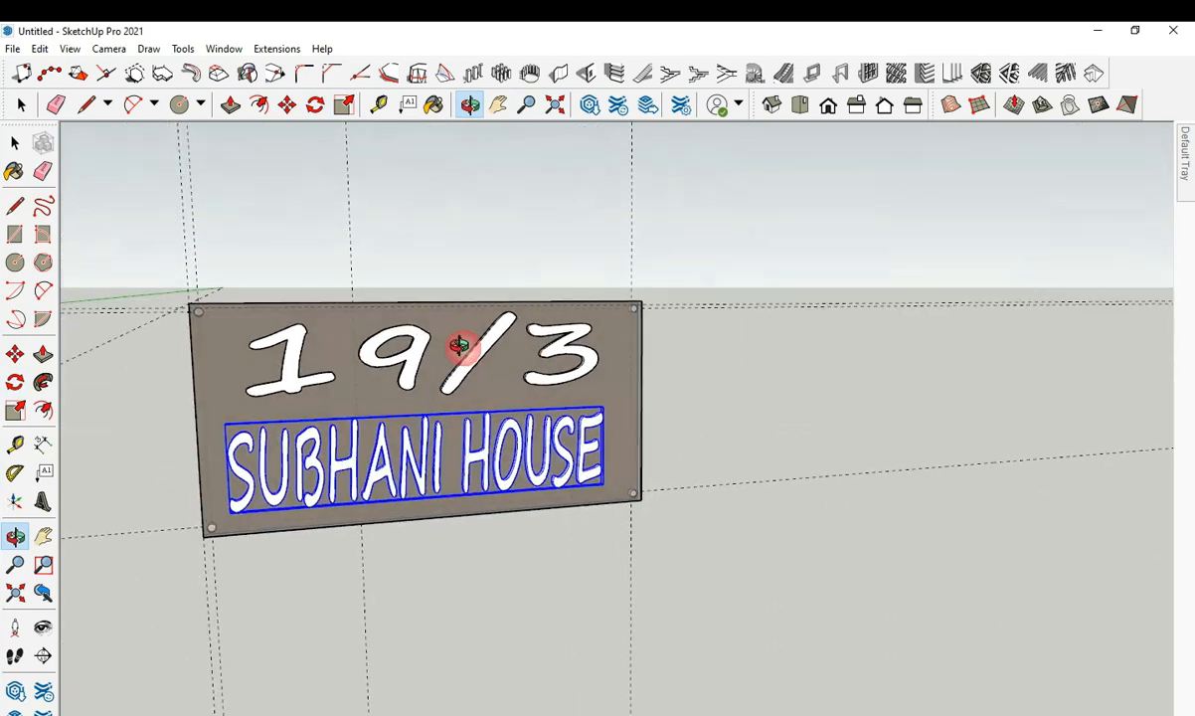
Scale the house-name text up slightly from its upper corner toward the side edge of the front panel, and deselect it.
scroll(459, 363, "up", 3)
middle_click_drag(527, 386, 721, 554)
key("s")
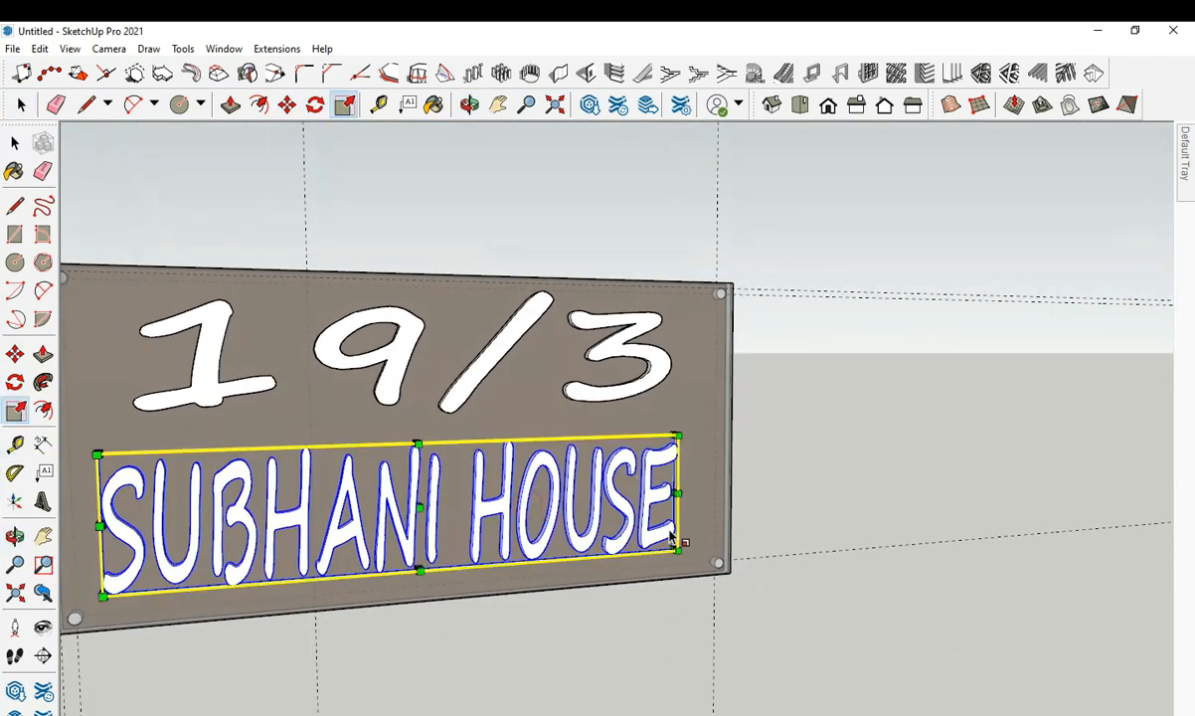
scroll(699, 494, "up", 3)
left_click_drag(689, 432, 733, 419)
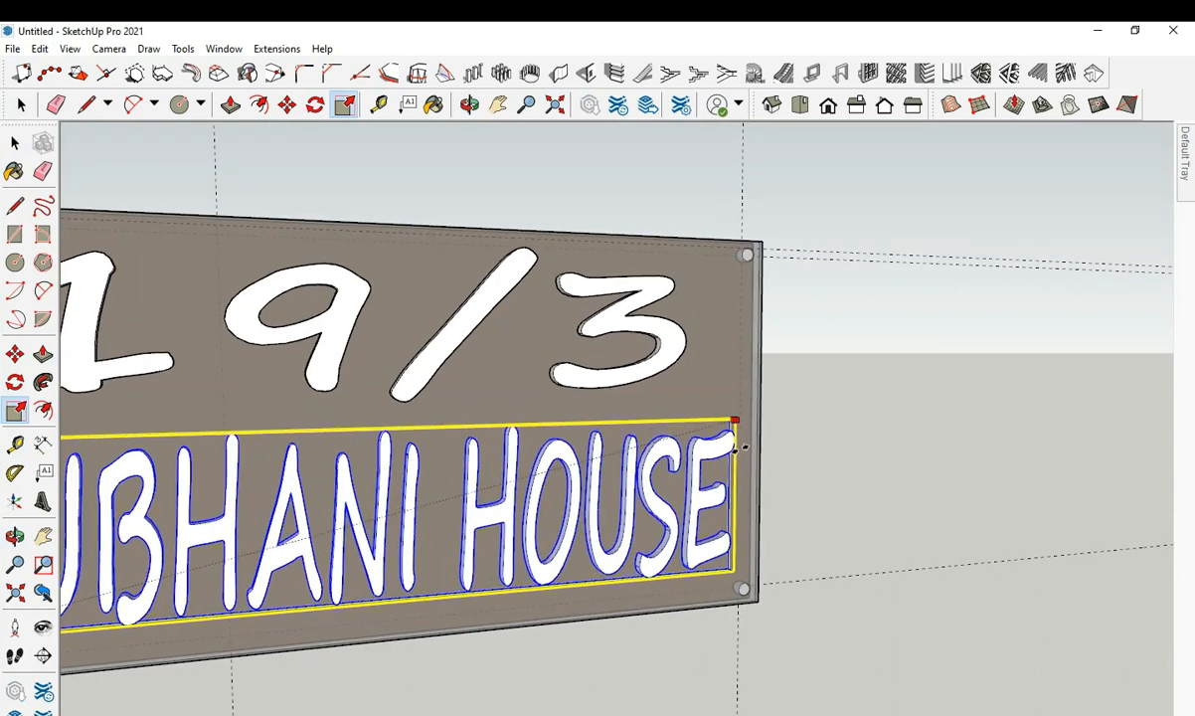
scroll(766, 437, "down", 3)
middle_click_drag(594, 502, 452, 534)
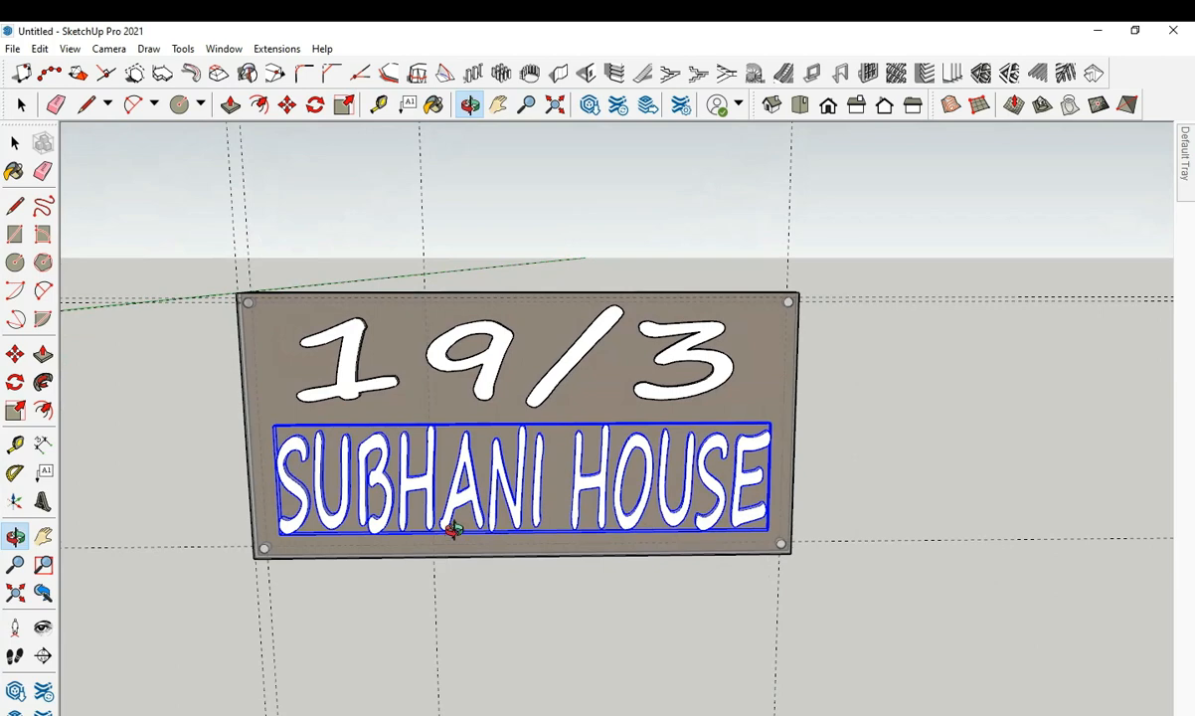
middle_click_drag(534, 475, 610, 398)
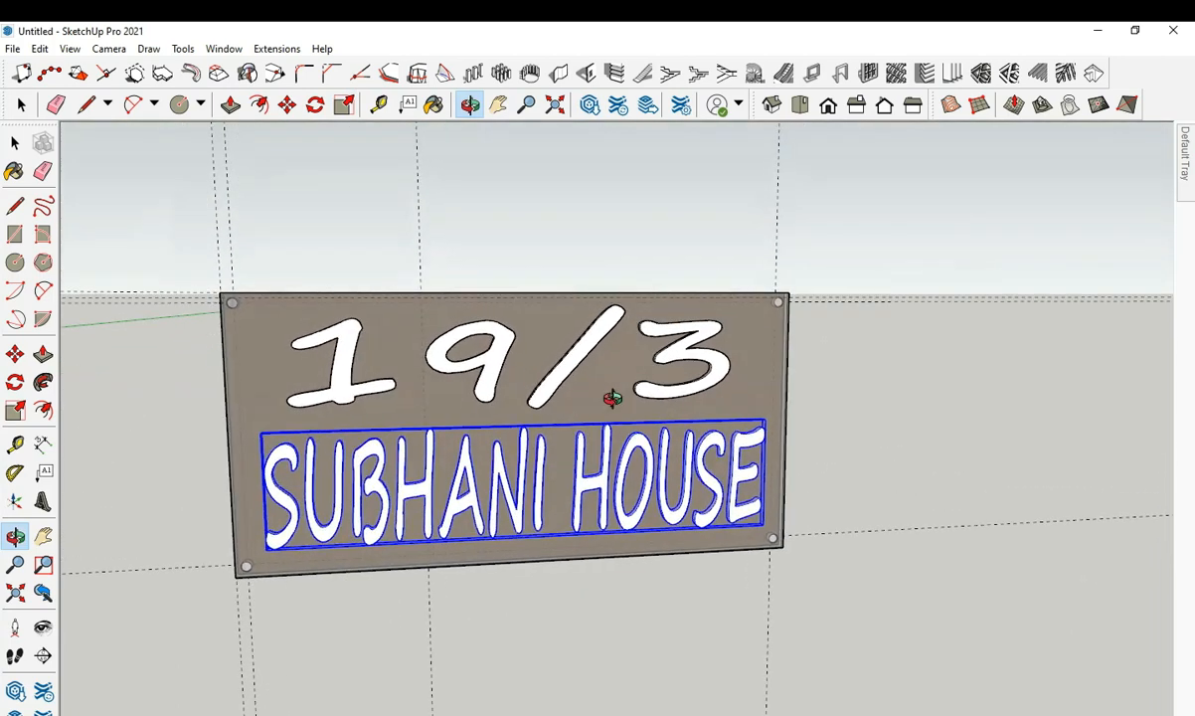
left_click(307, 192)
middle_click_drag(276, 335, 243, 485)
scroll(366, 340, "up", 8)
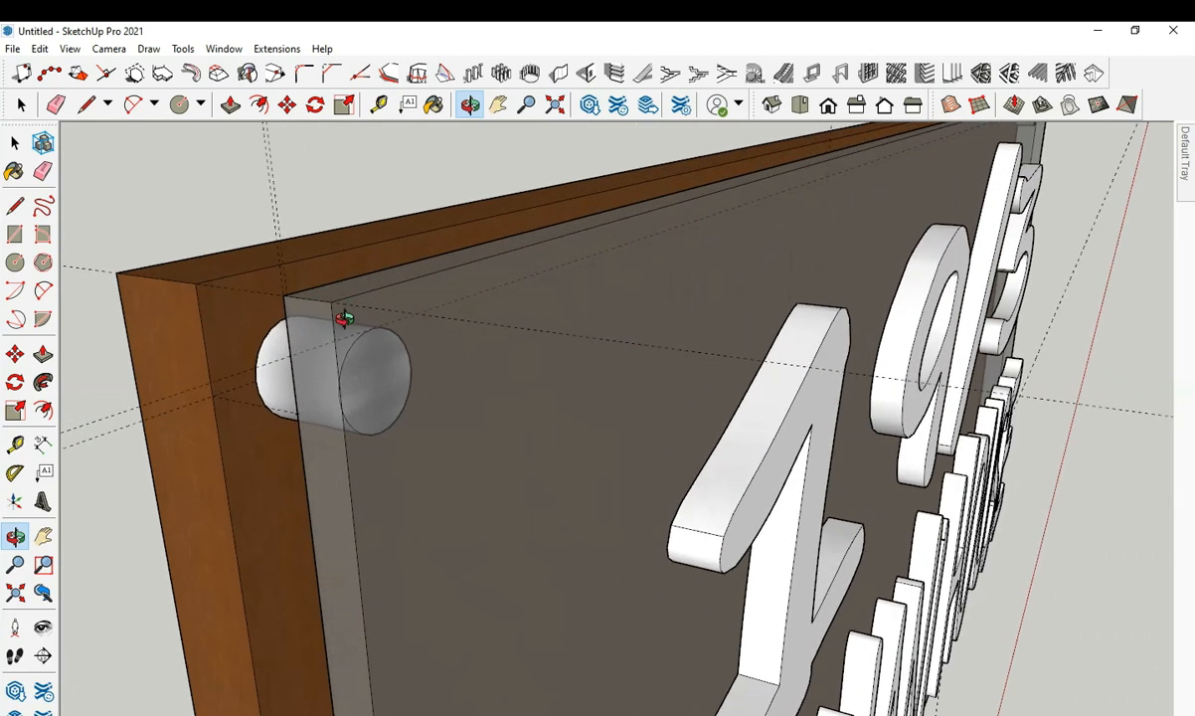
key("space")
double_click(369, 321)
scroll(338, 320, "up", 3)
middle_click_drag(315, 333, 387, 285)
key("c")
key("t")
left_click(382, 253)
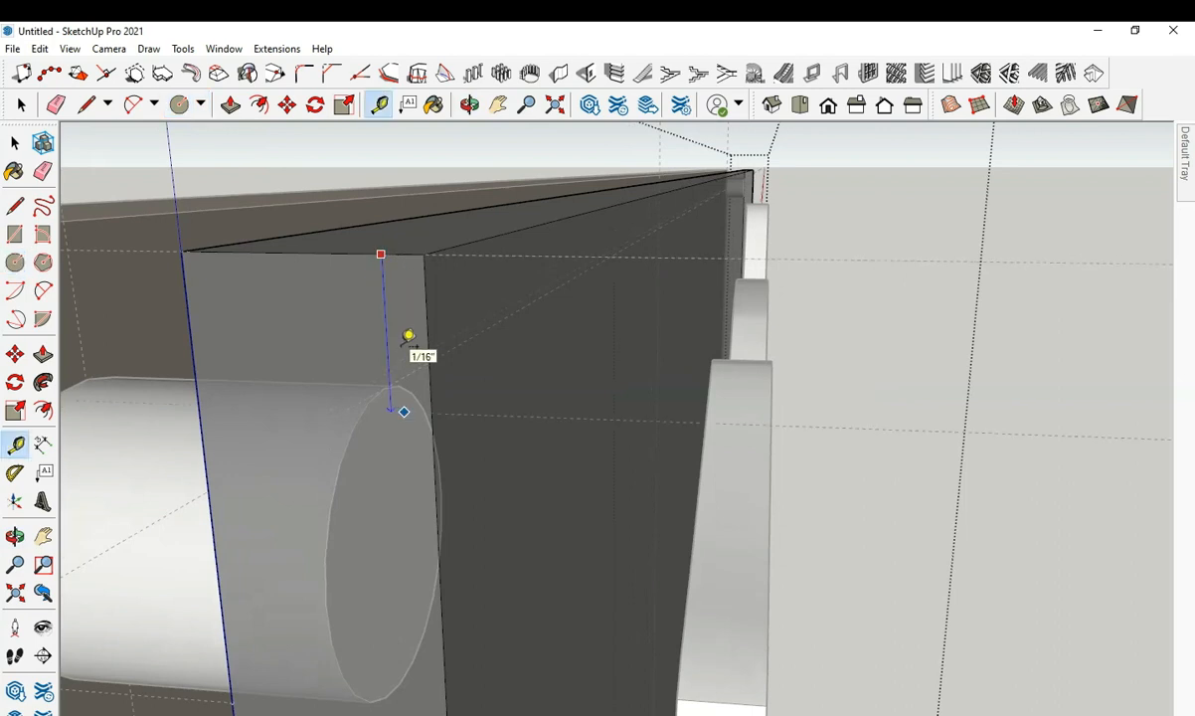
key("Up")
key("Escape")
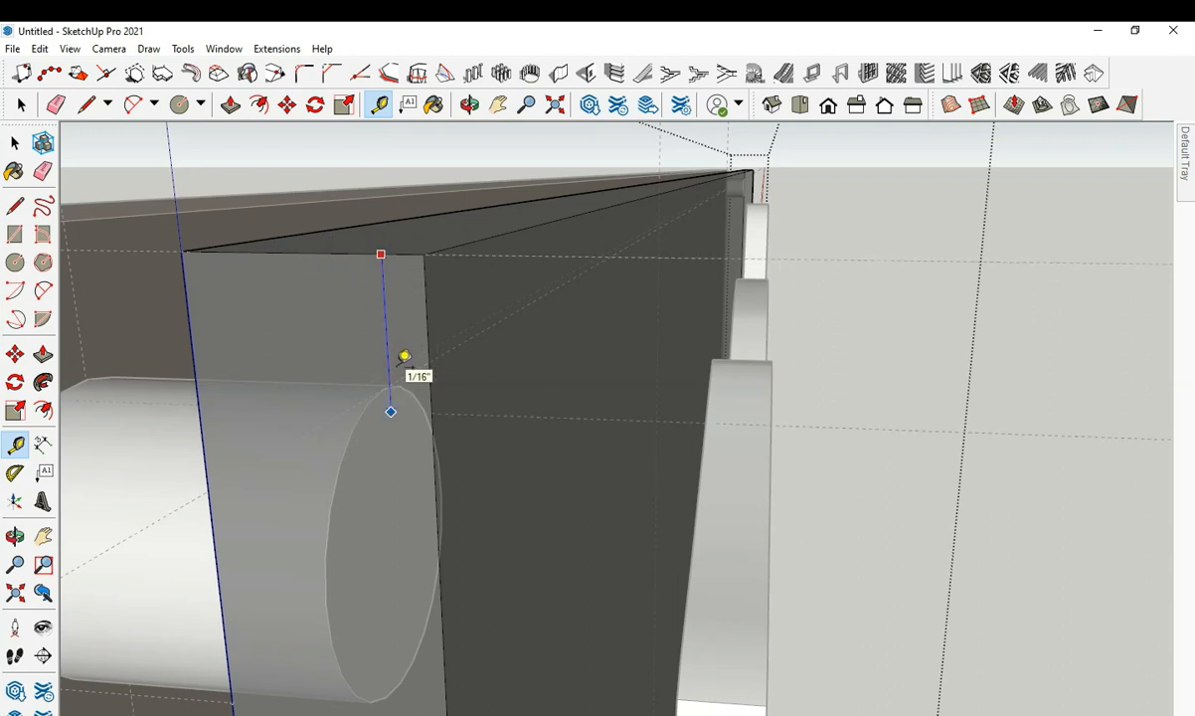
scroll(427, 315, "down", 1)
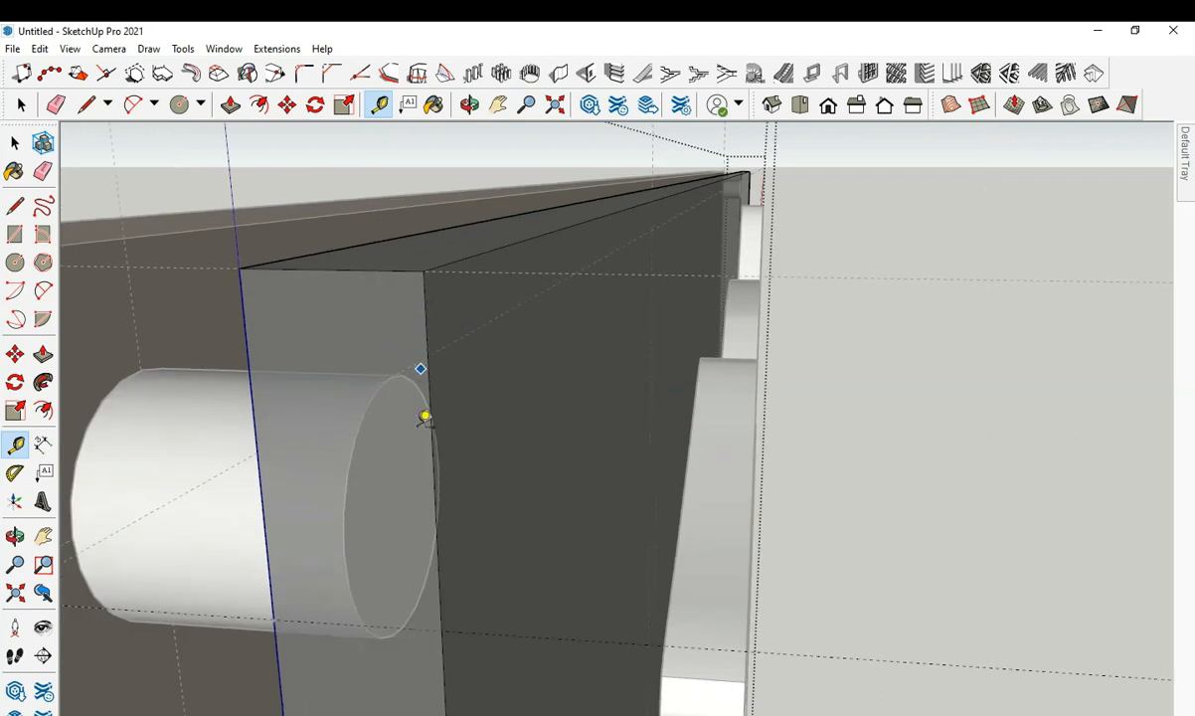
scroll(422, 411, "up", 1)
scroll(320, 288, "down", 3)
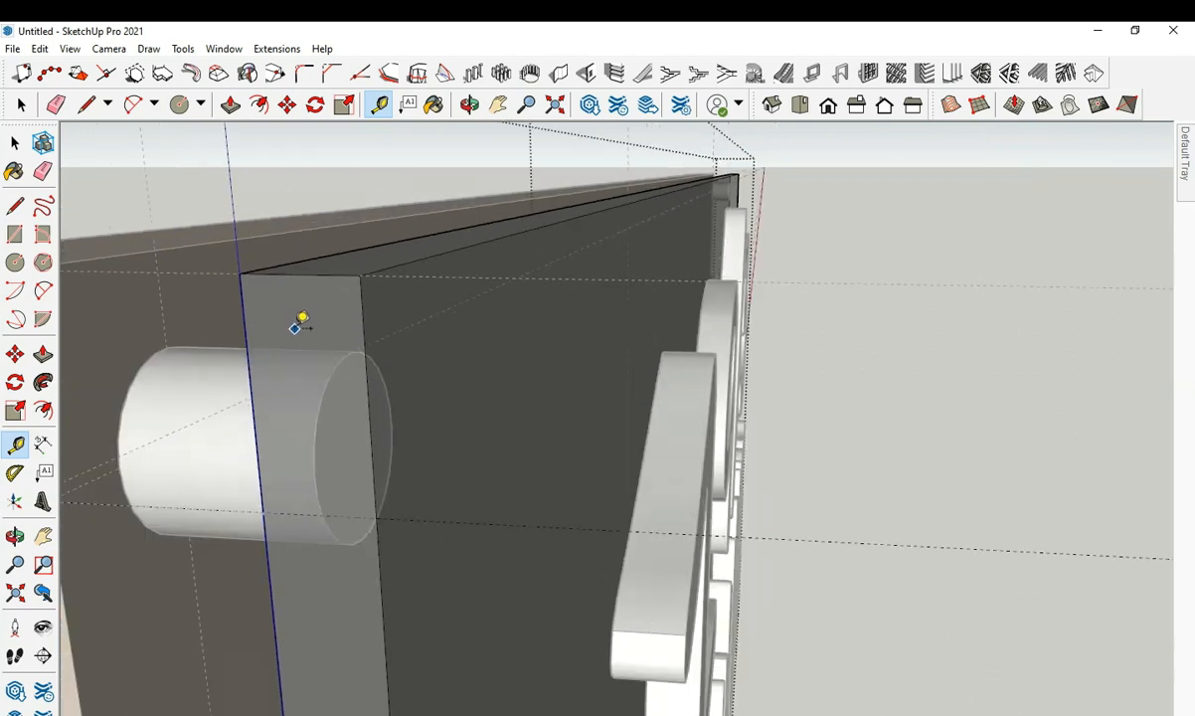
left_click(40, 47)
left_click(102, 206)
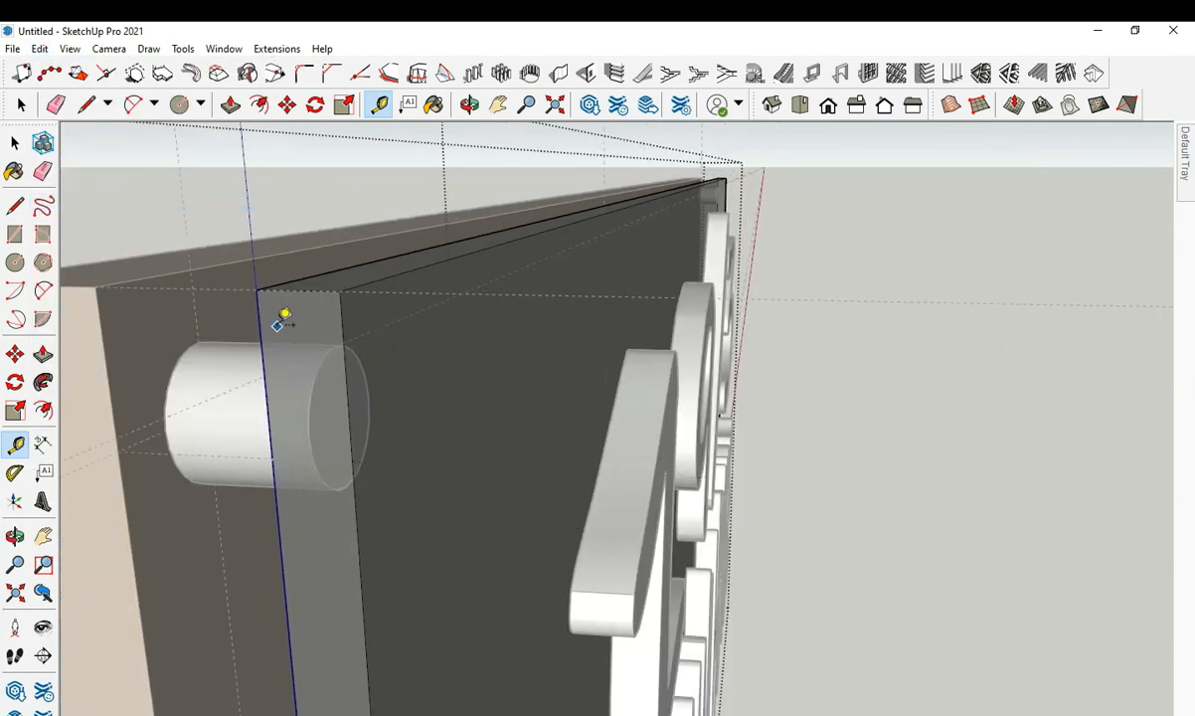
Try to draw a small circle on the front panel's side face near its upper corner.
scroll(298, 310, "up", 4)
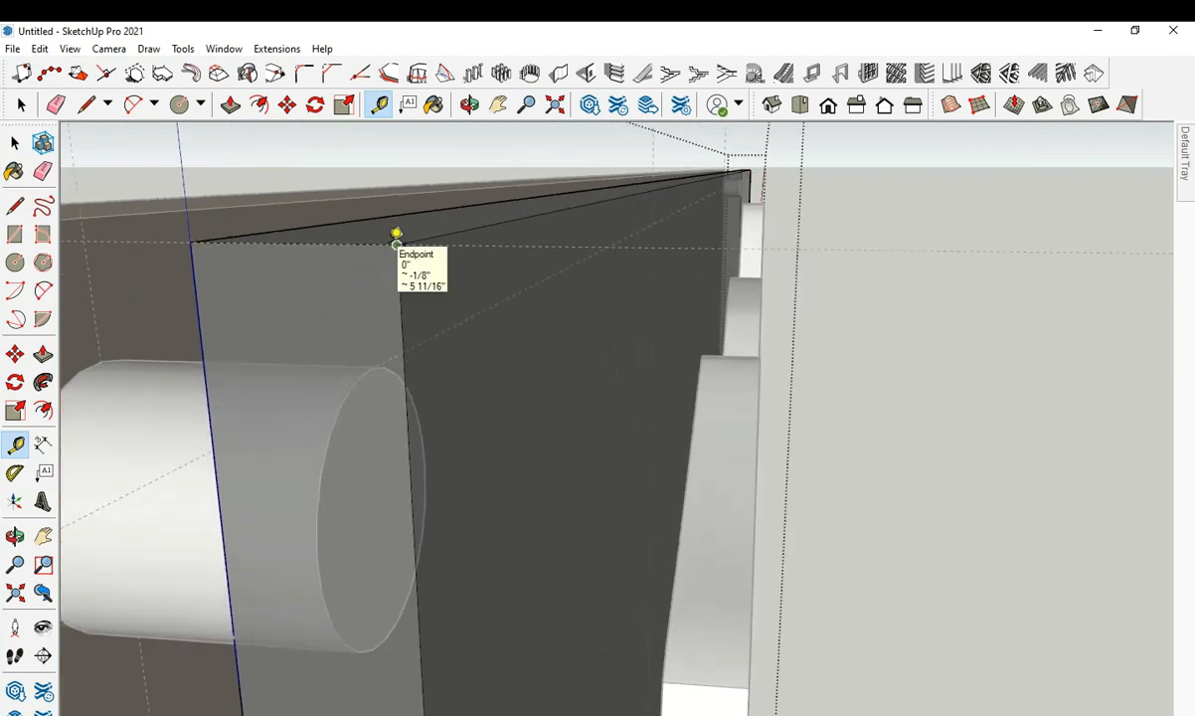
key("c")
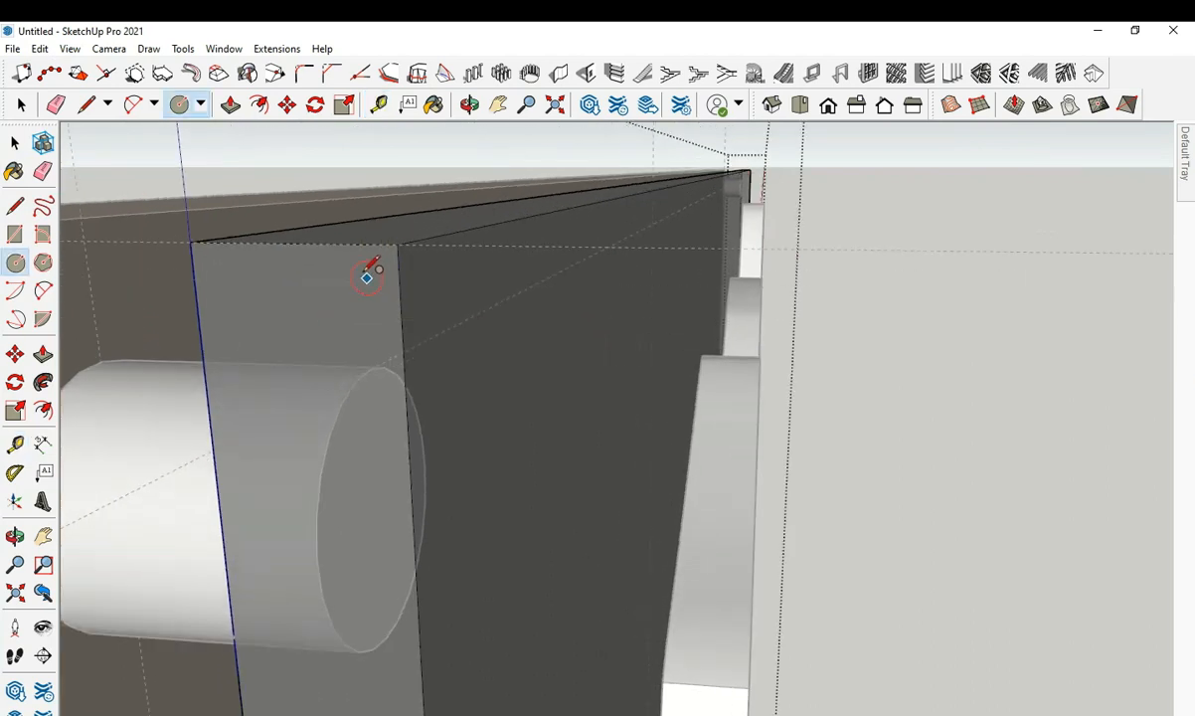
scroll(371, 271, "up", 2)
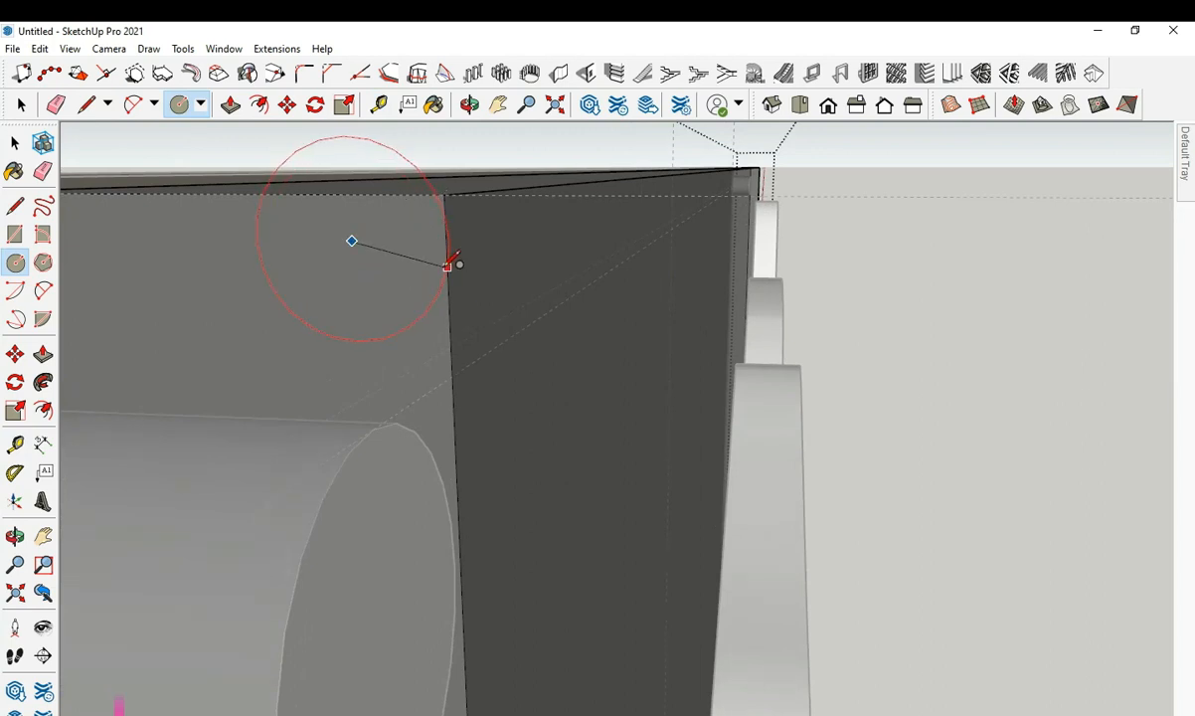
left_click(361, 191)
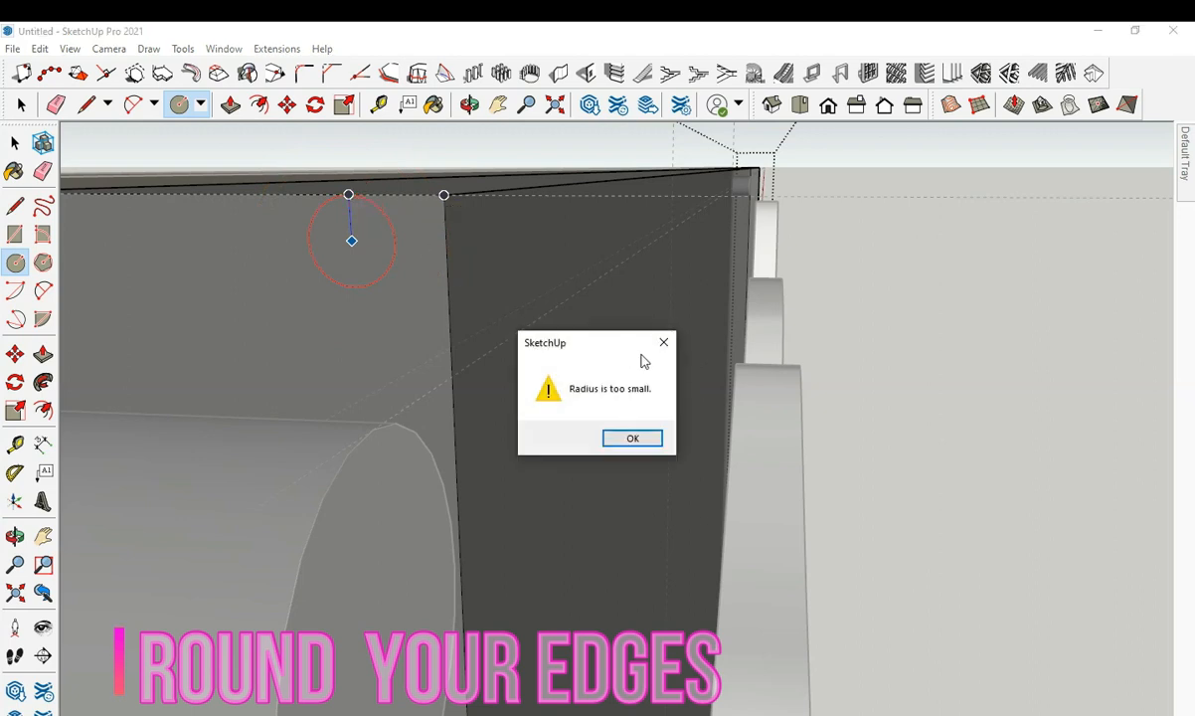
left_click(661, 341)
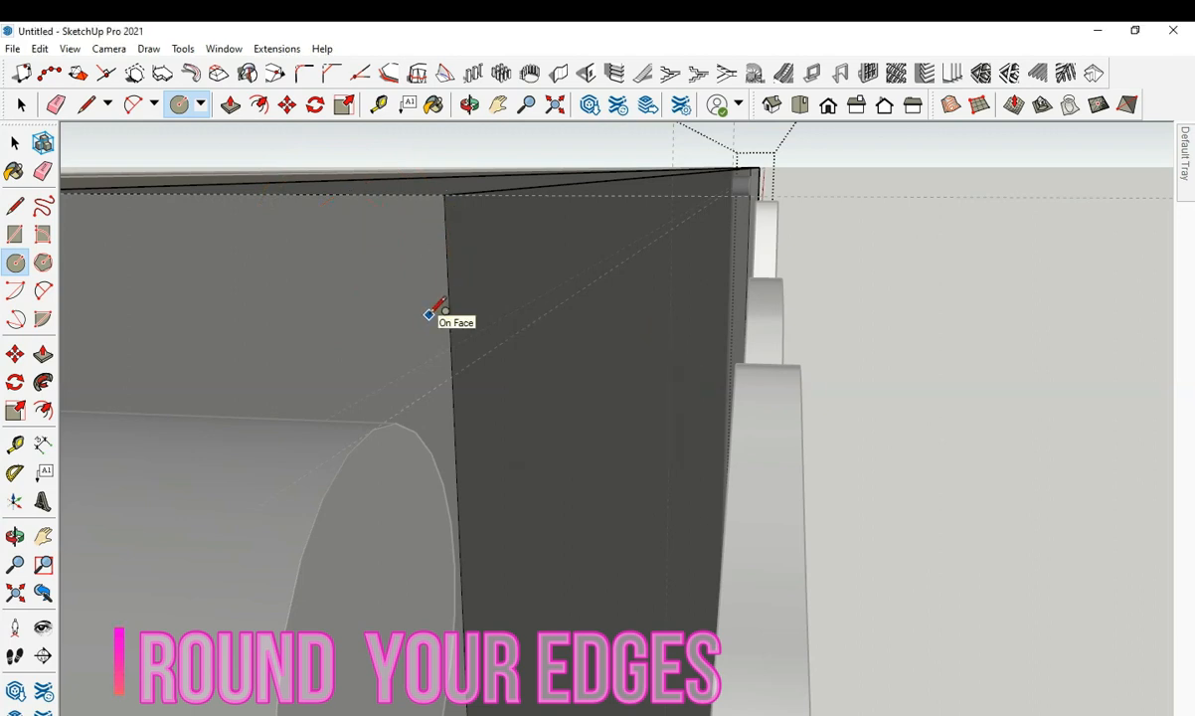
key("t")
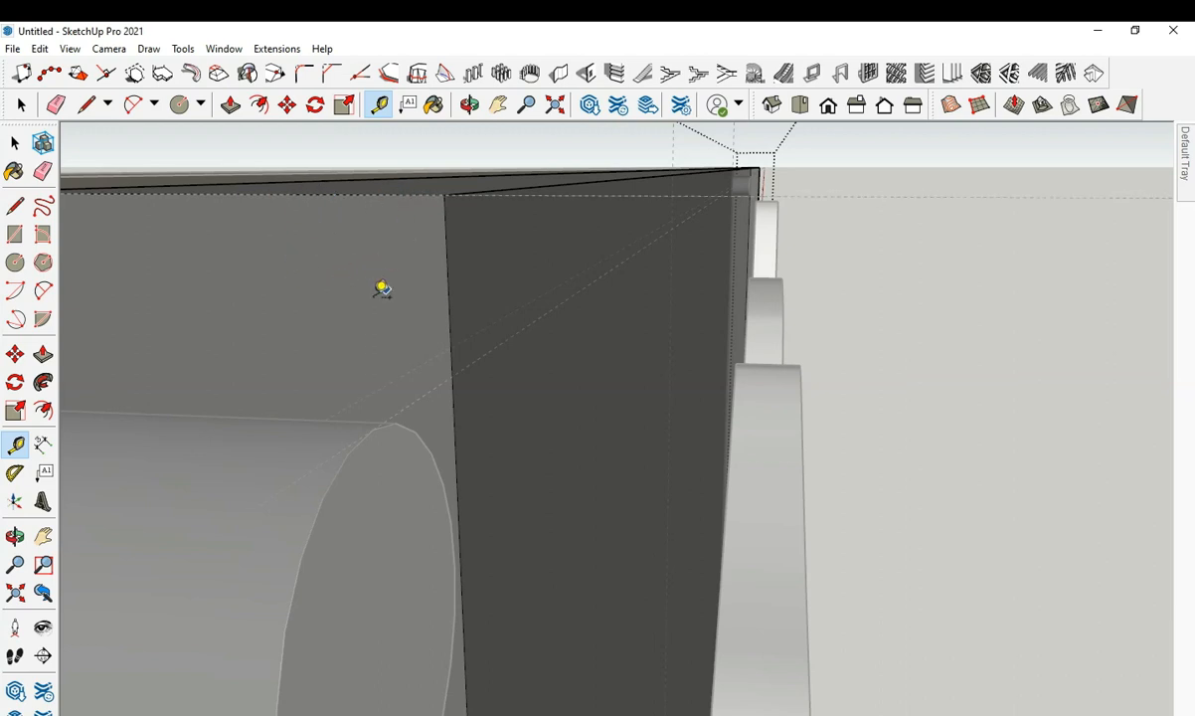
Close the front panel group and delete all guides from the model.
scroll(383, 290, "down", 7)
key("space")
left_click(890, 257)
left_click(39, 47)
left_click(84, 202)
Inside the front panel group, place guides on the side face crossing at mid-thickness just below the upper edge.
double_click(370, 346)
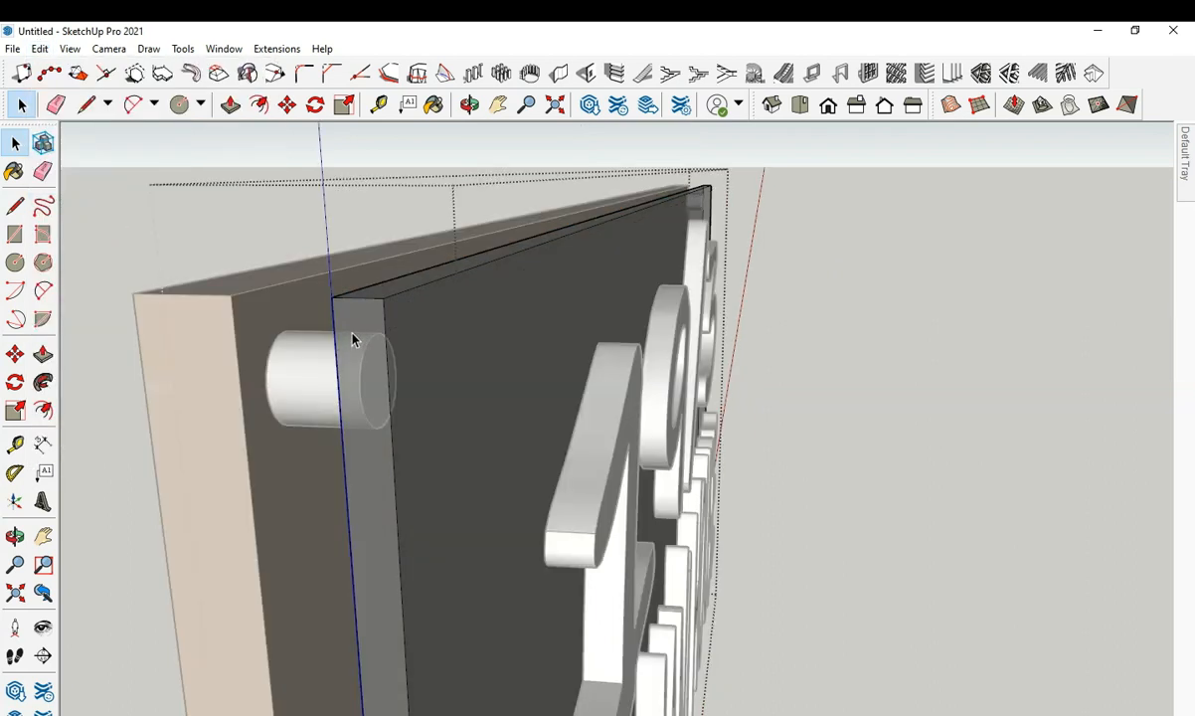
scroll(387, 333, "up", 5)
key("t")
left_click(475, 282)
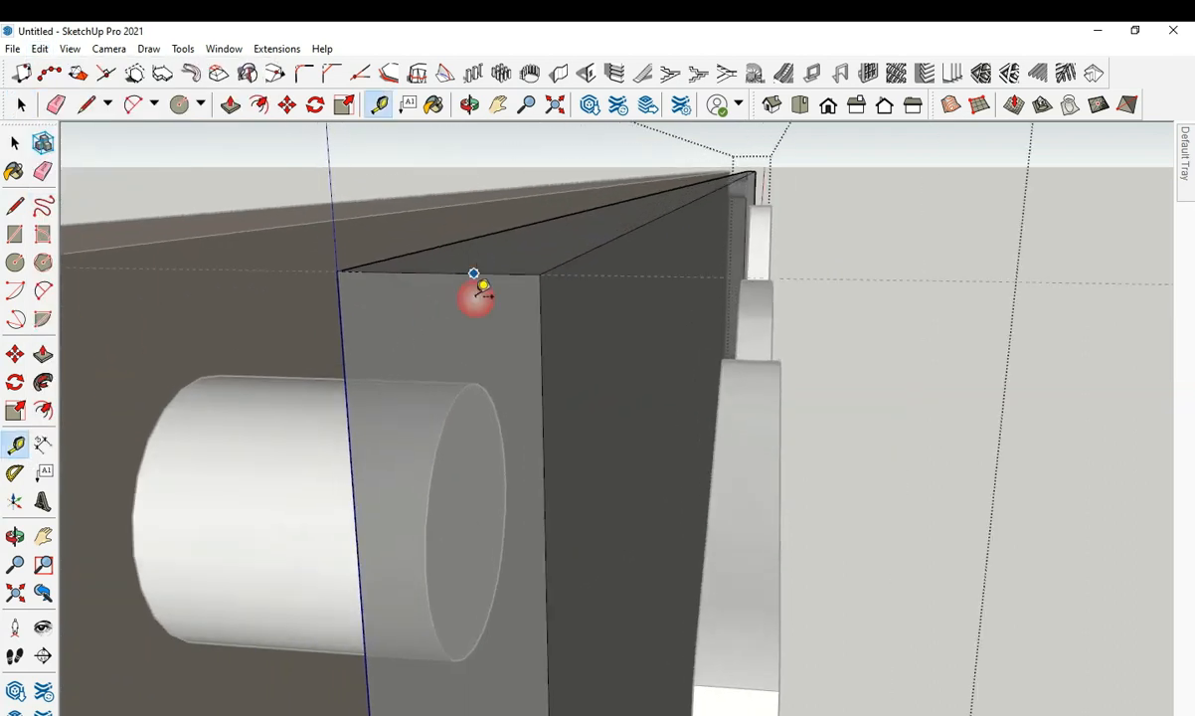
scroll(489, 323, "down", 2)
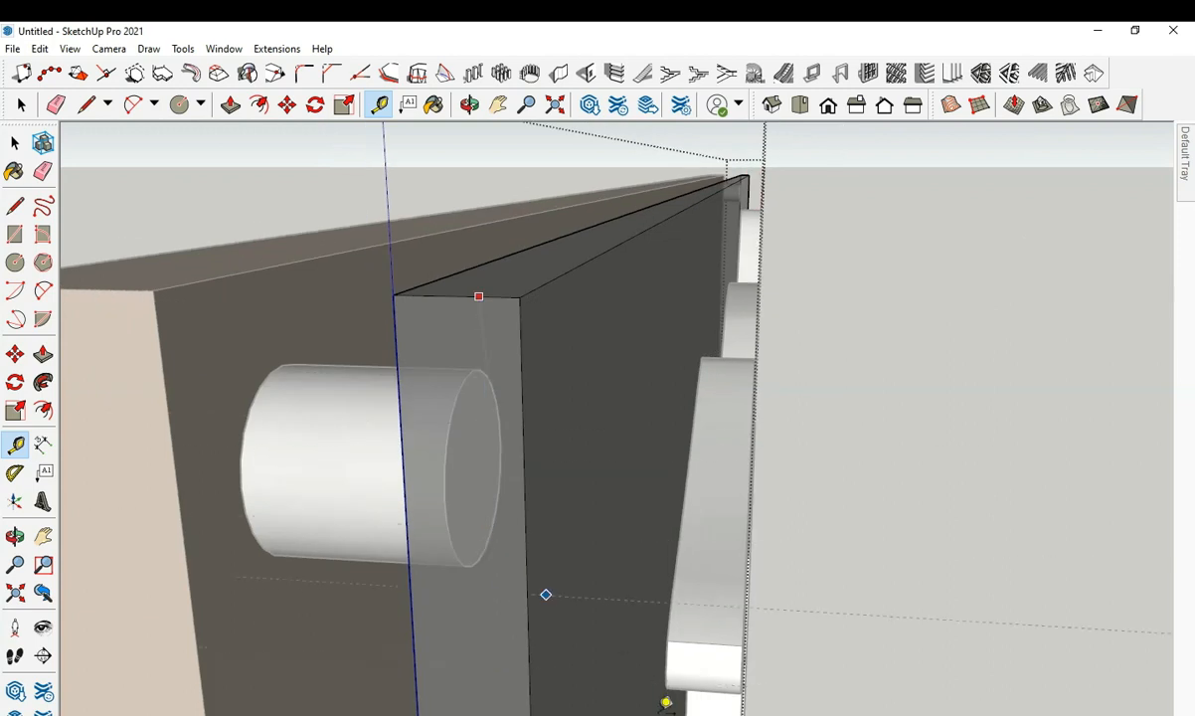
left_click(528, 673)
scroll(458, 459, "down", 2)
middle_click_drag(412, 537, 343, 316)
scroll(332, 285, "up", 3)
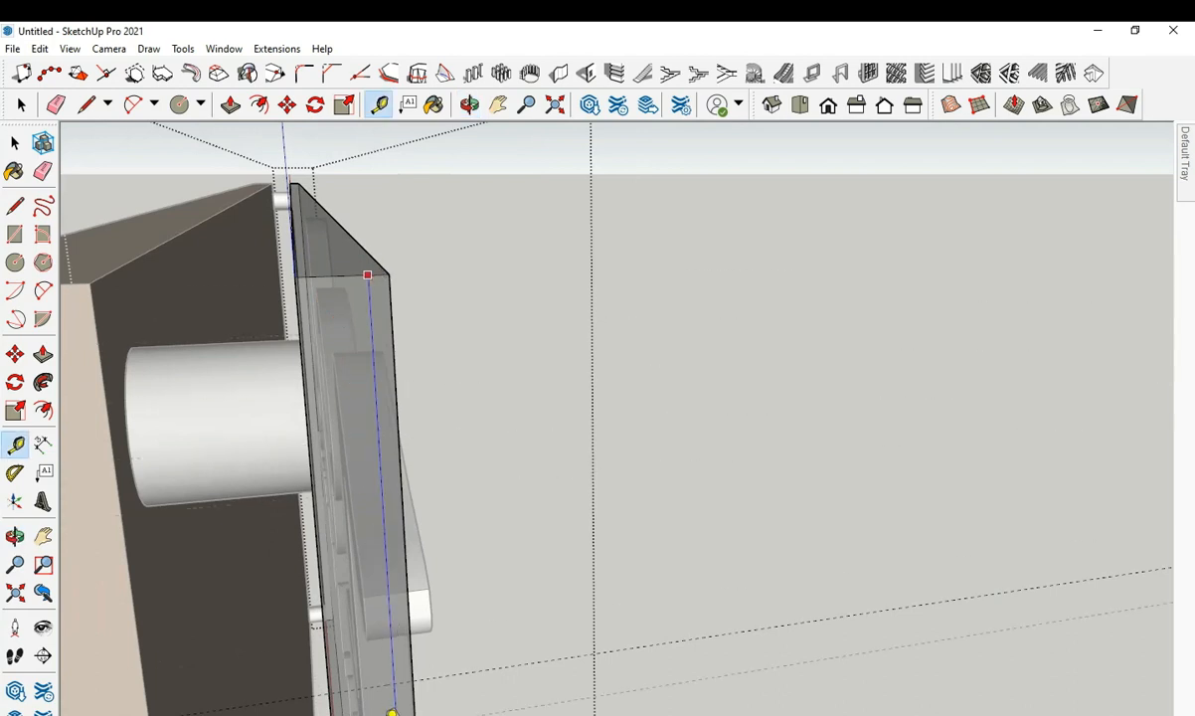
left_click(409, 688)
left_click(362, 275)
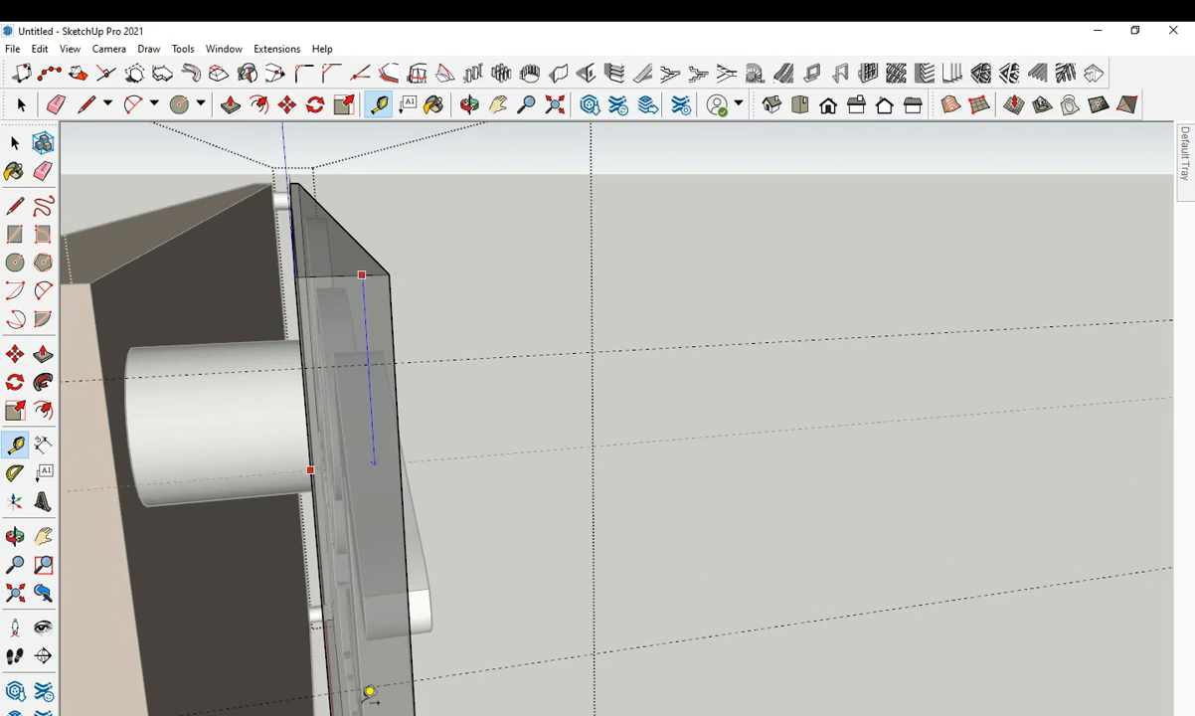
left_click(399, 709)
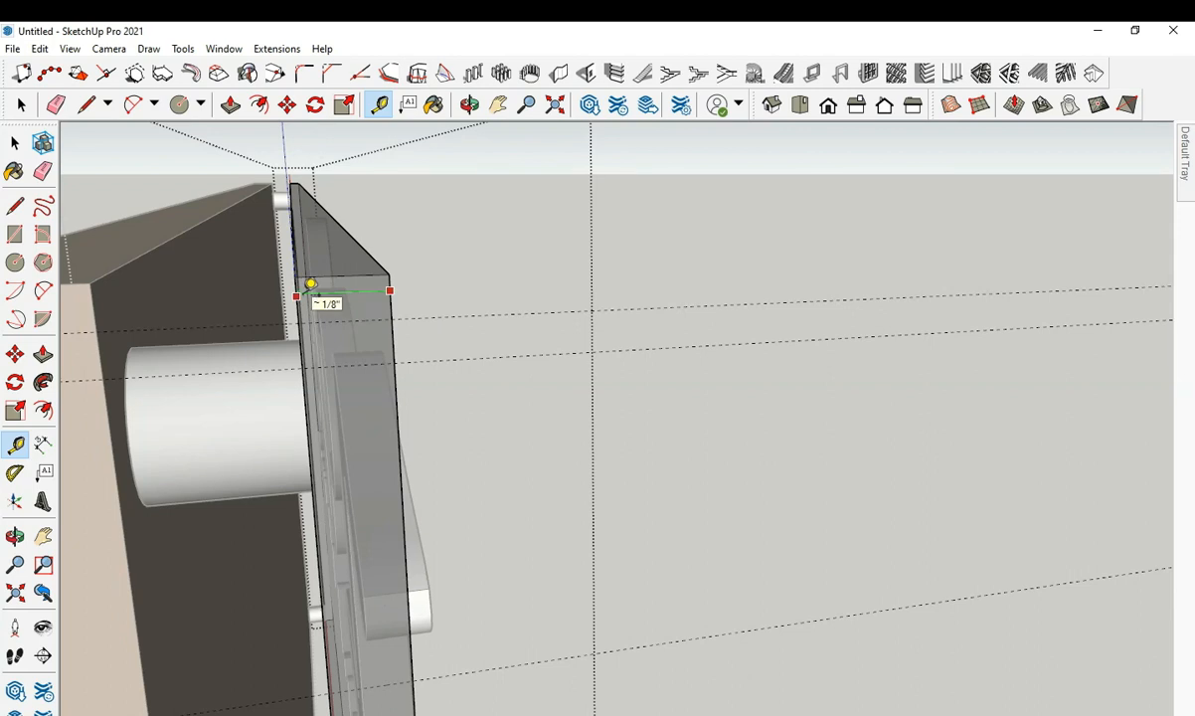
middle_click_drag(310, 286, 355, 301)
Draw a circle at the guide crossing, tangent to the panel's front edge, and erase all of it except the front corner arc.
key("c")
left_click(351, 309)
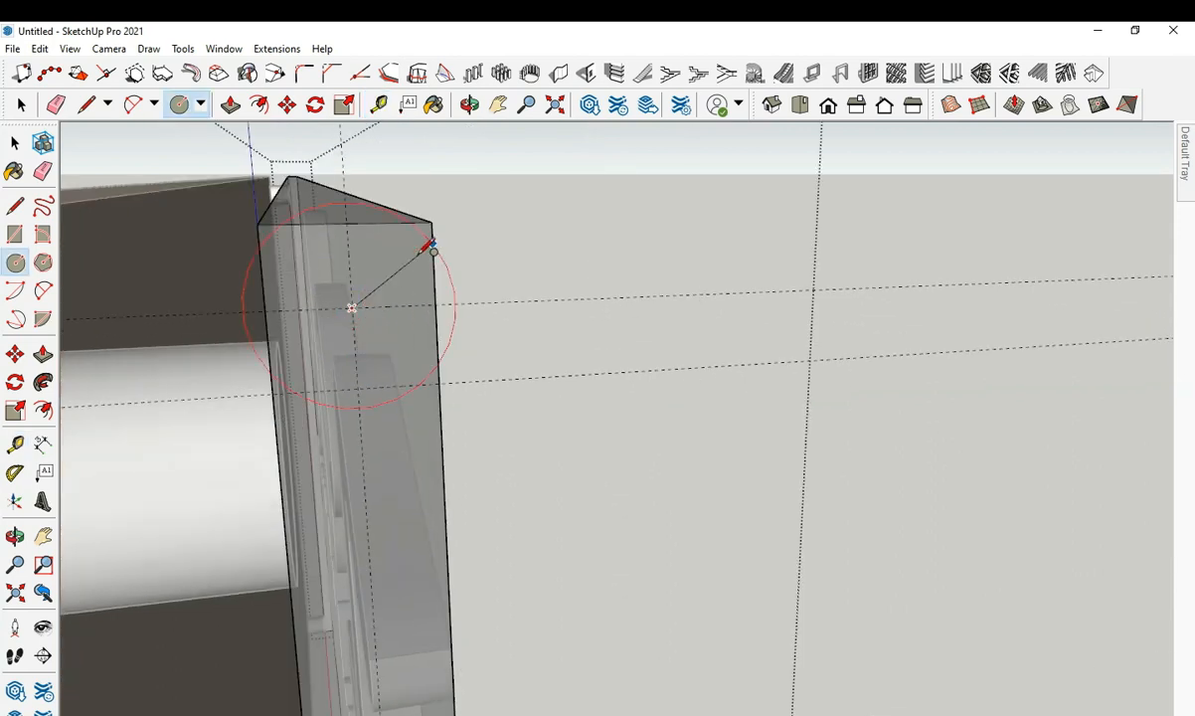
left_click(434, 303)
key("r")
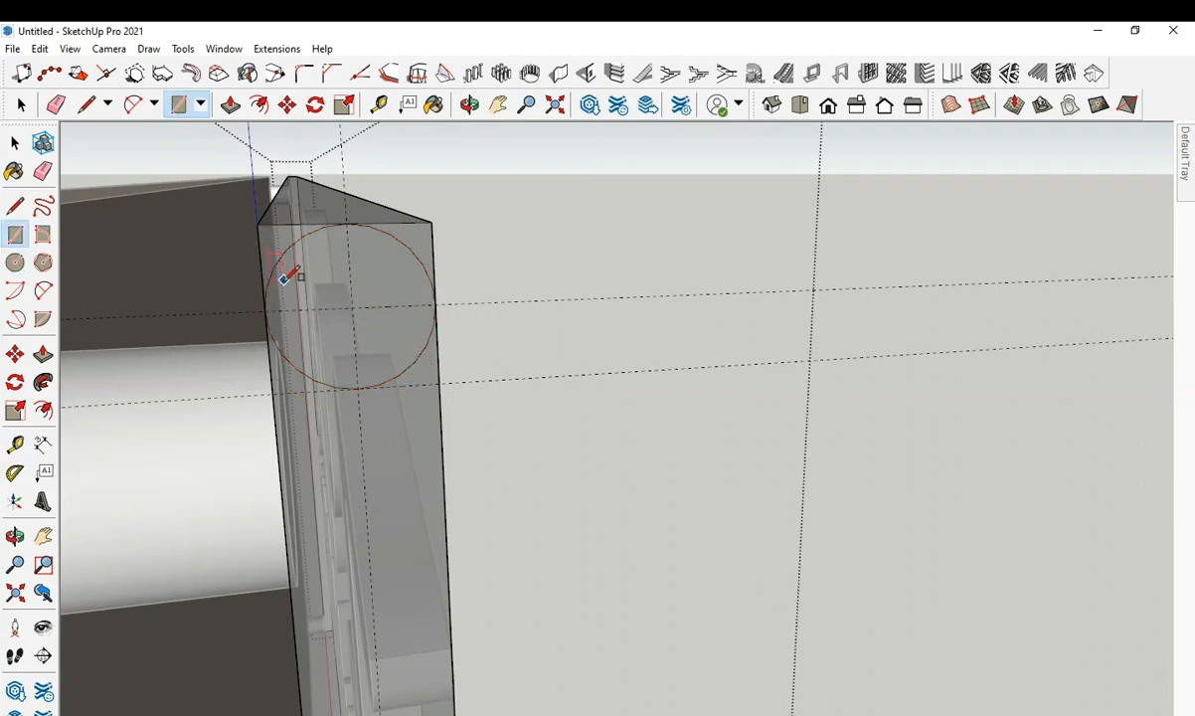
key("e")
left_click_drag(295, 246, 297, 361)
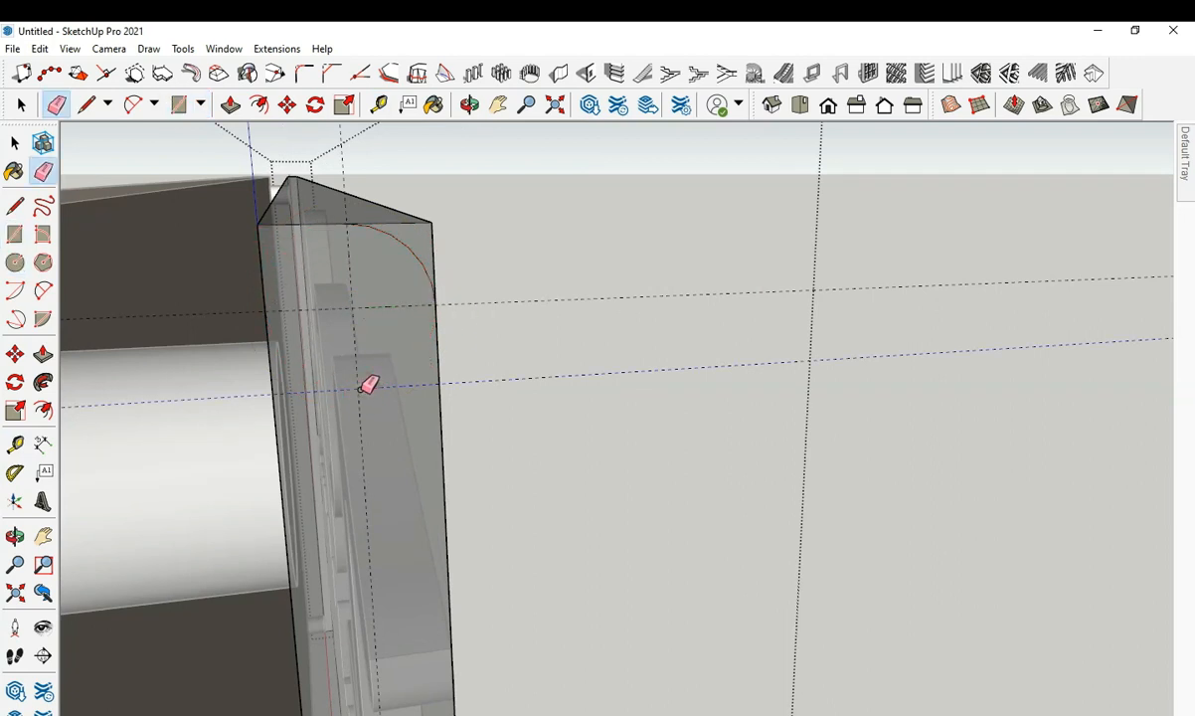
key("o")
mouse_move(370, 320)
left_mouse_down()
mouse_move(198, 382)
mouse_move(222, 312)
mouse_move(226, 324)
left_mouse_up()
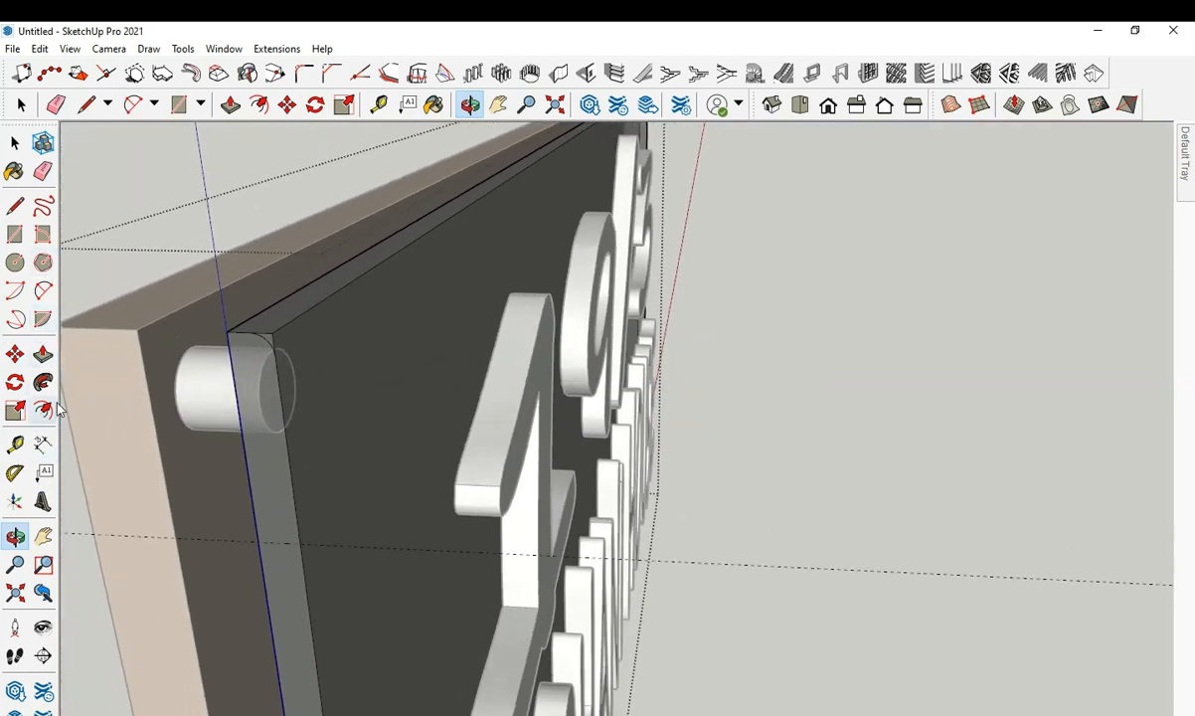
Select the front face's perimeter edges as the path and apply Follow Me to the corner profile to round the panel's front edges.
scroll(189, 392, "down", 5)
key("space")
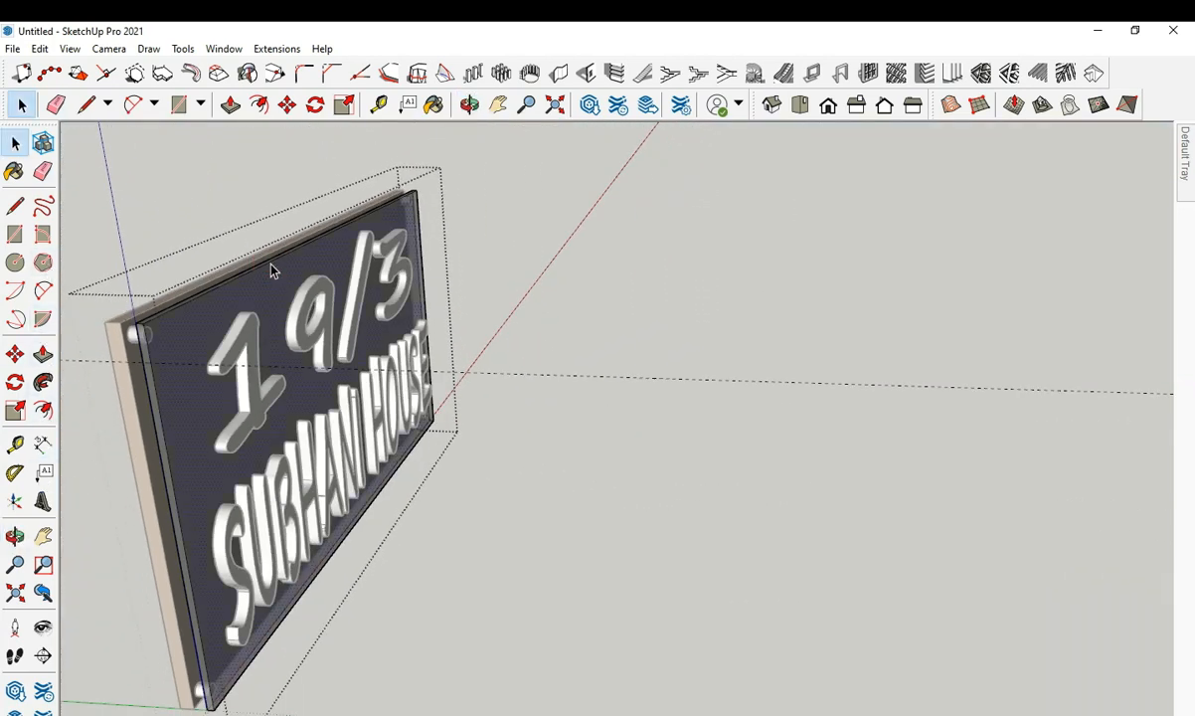
scroll(421, 261, "up", 4)
left_click(424, 236, "ctrl")
scroll(425, 239, "down", 2)
scroll(288, 687, "up", 2)
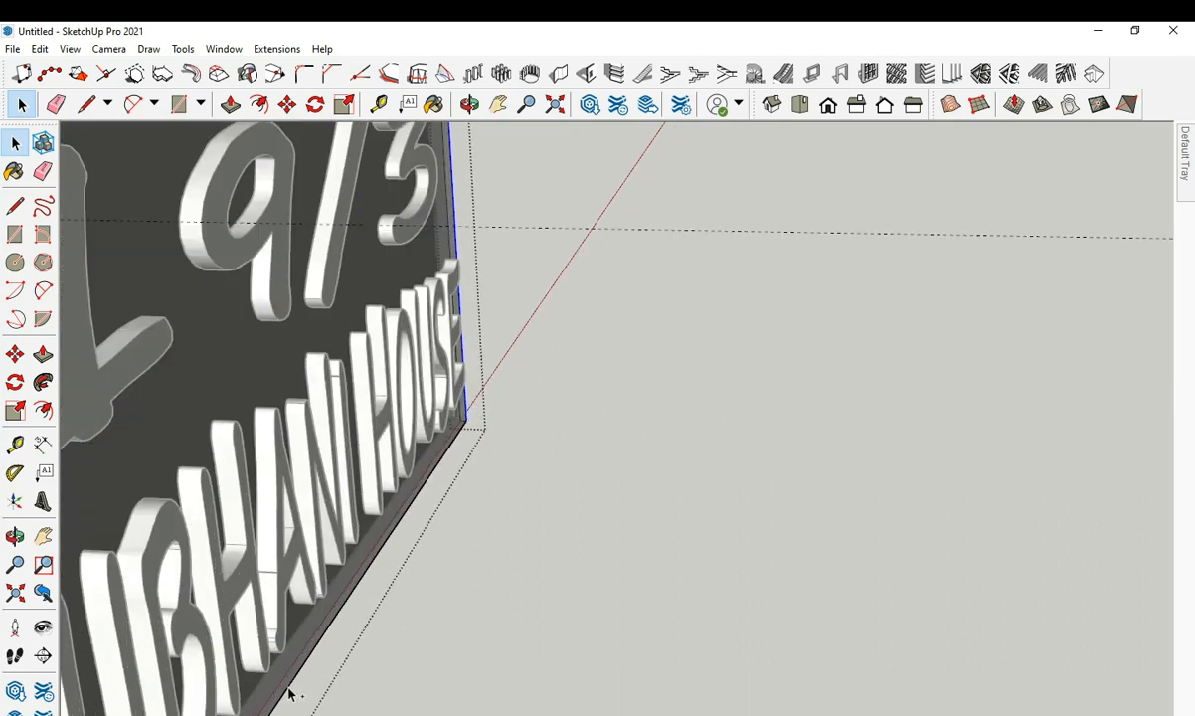
scroll(292, 693, "down", 3)
scroll(143, 393, "up", 5)
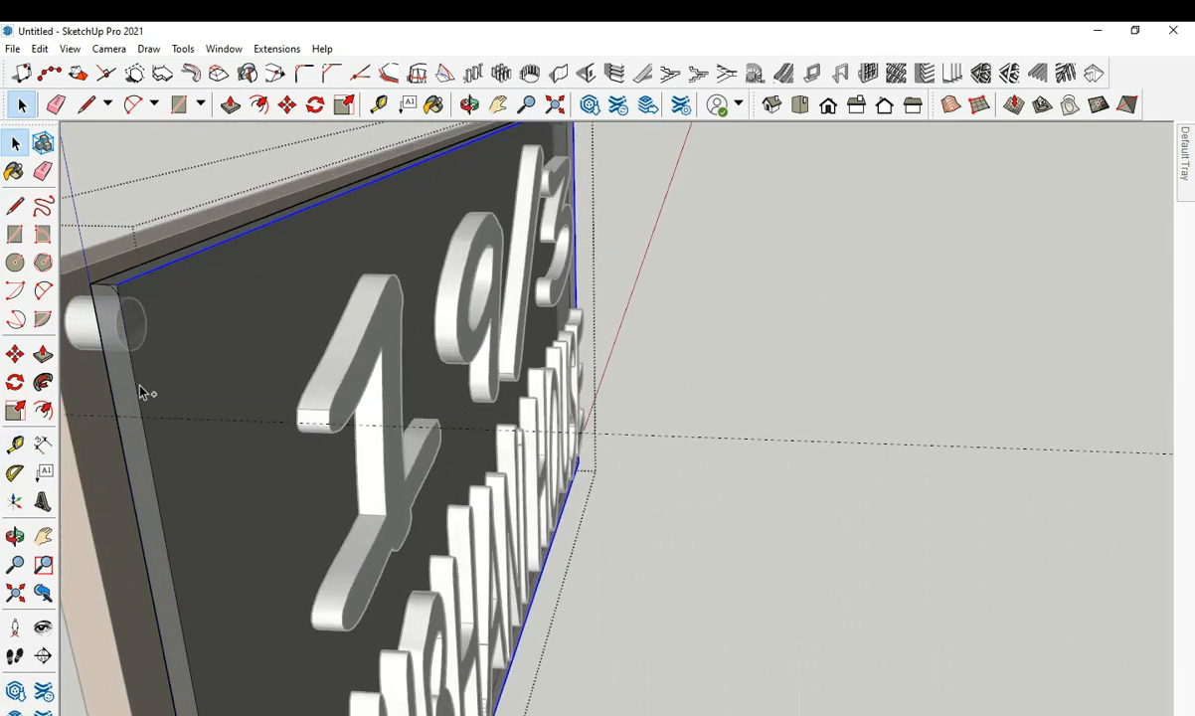
left_click(138, 393, "ctrl")
scroll(125, 328, "up", 2)
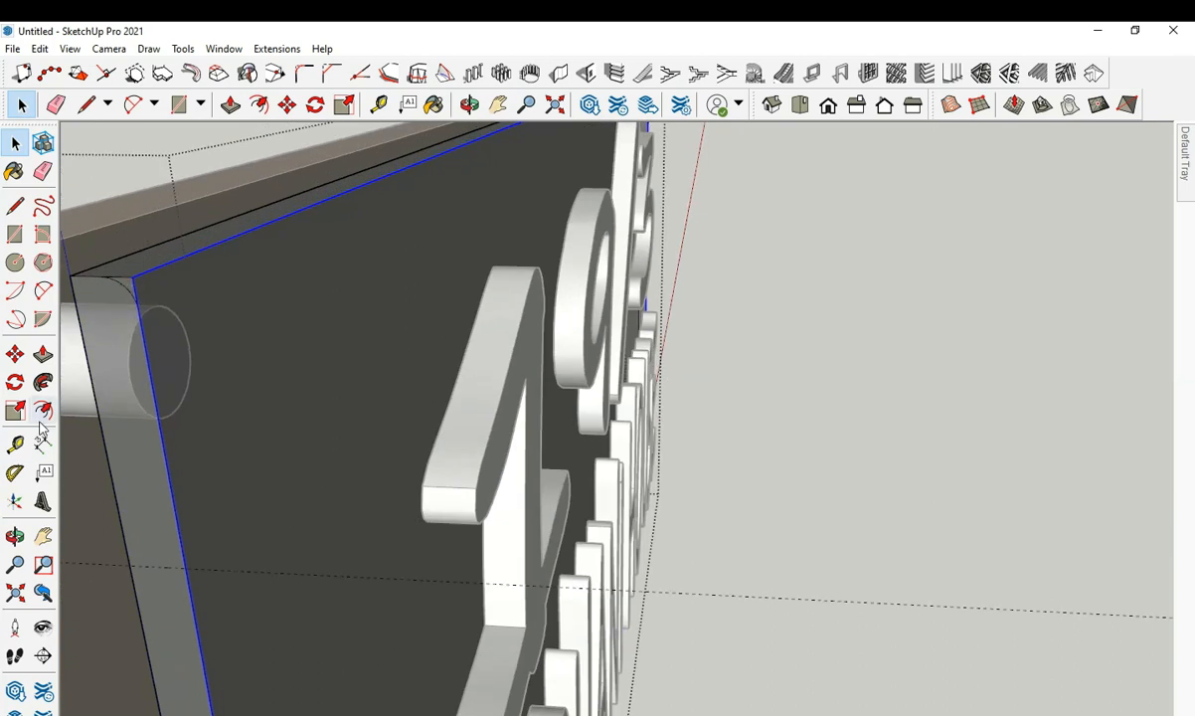
left_click(42, 383)
left_click(128, 286)
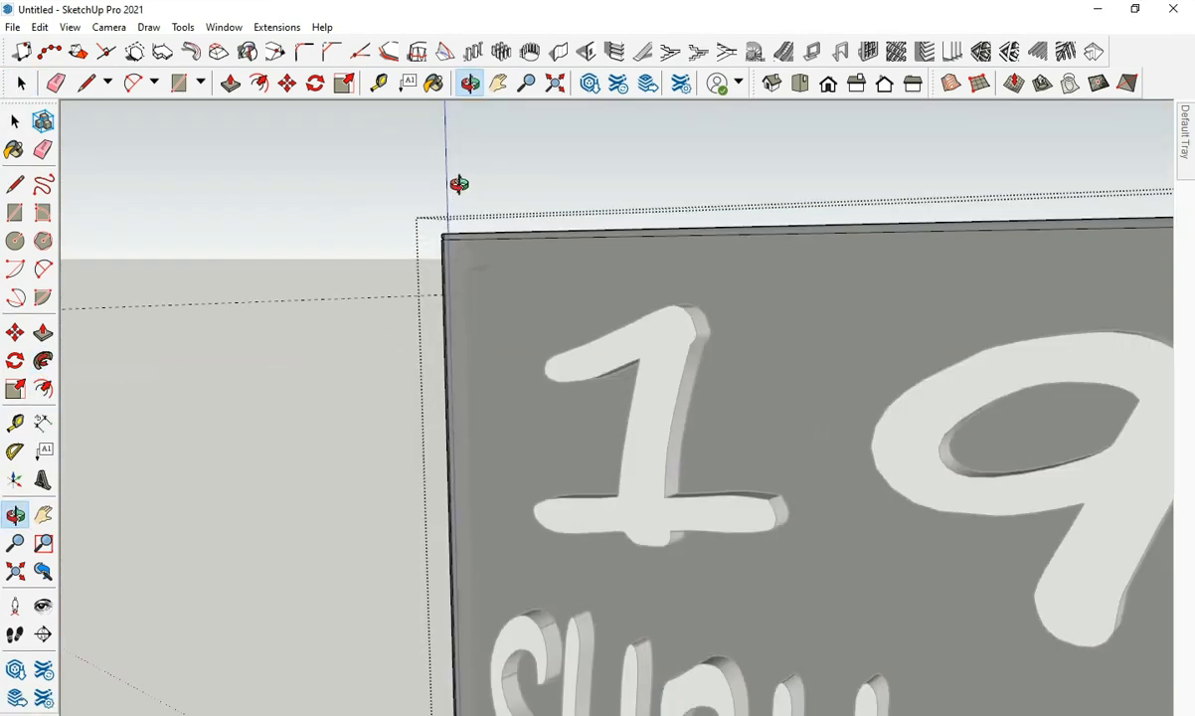
Close the front panel group.
scroll(597, 298, "down", 6)
scroll(972, 307, "up", 5)
middle_click_drag(896, 327, 971, 304)
scroll(971, 304, "down", 5)
middle_click_drag(995, 520, 981, 376)
left_click_drag(980, 375, 613, 415)
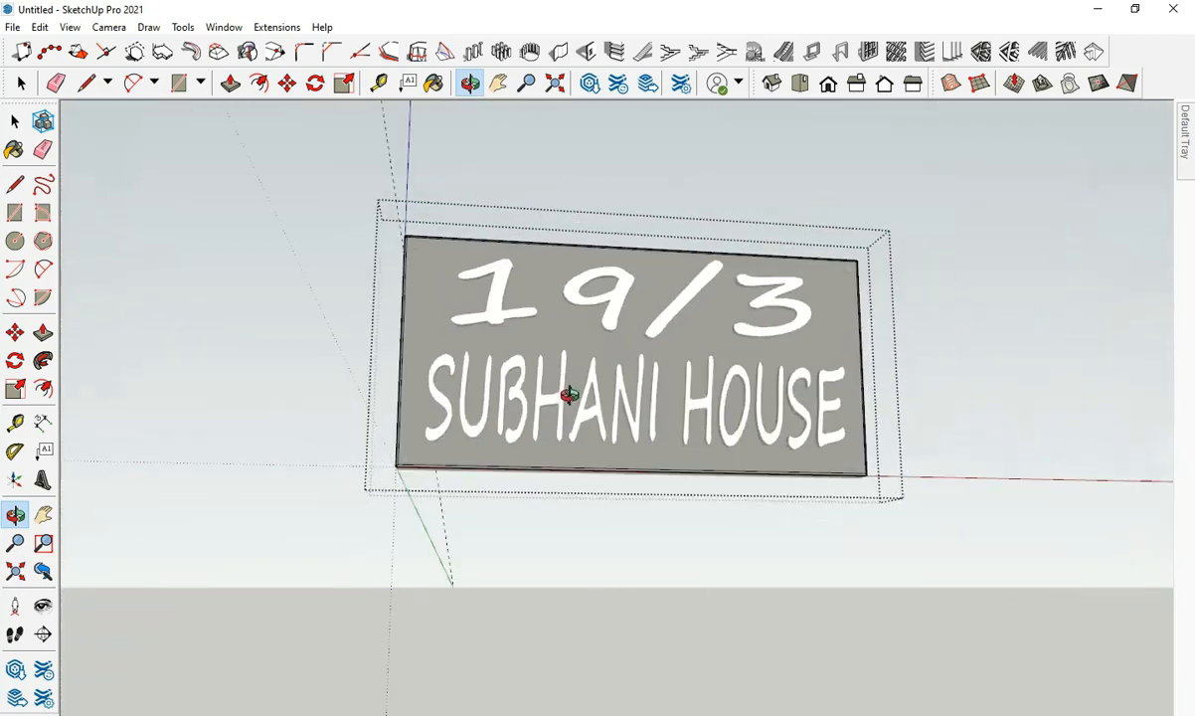
key("l")
key("space")
key("o")
scroll(607, 381, "up", 4)
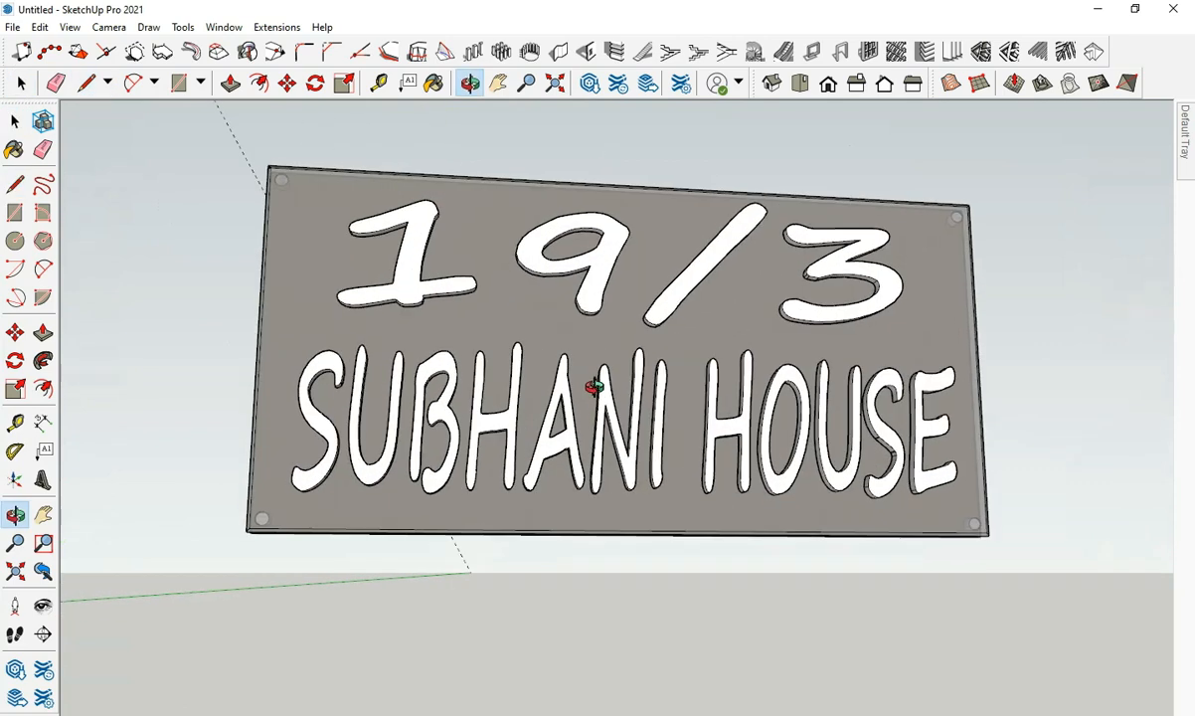
scroll(593, 387, "up", 3)
scroll(880, 239, "down", 5)
key("space")
Paint the house-number lettering with Color M05 from the Colors material collection.
left_click(880, 266)
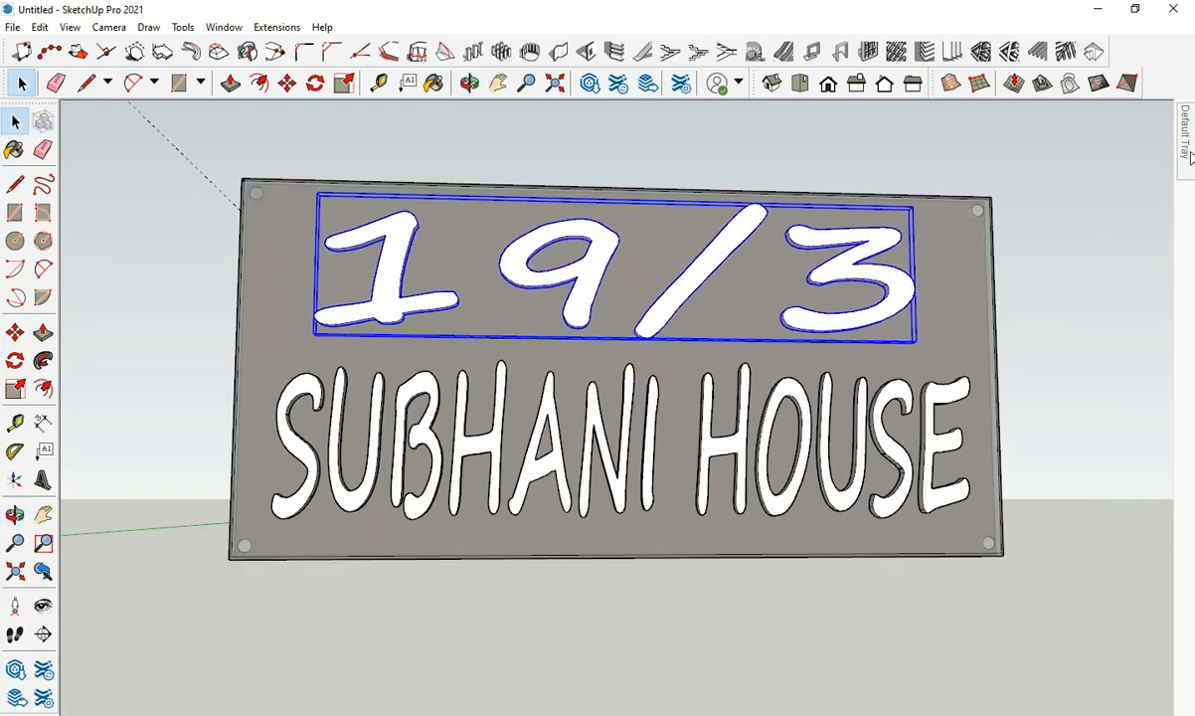
mouse_move(1189, 156)
left_click(1145, 230)
left_click(1006, 264)
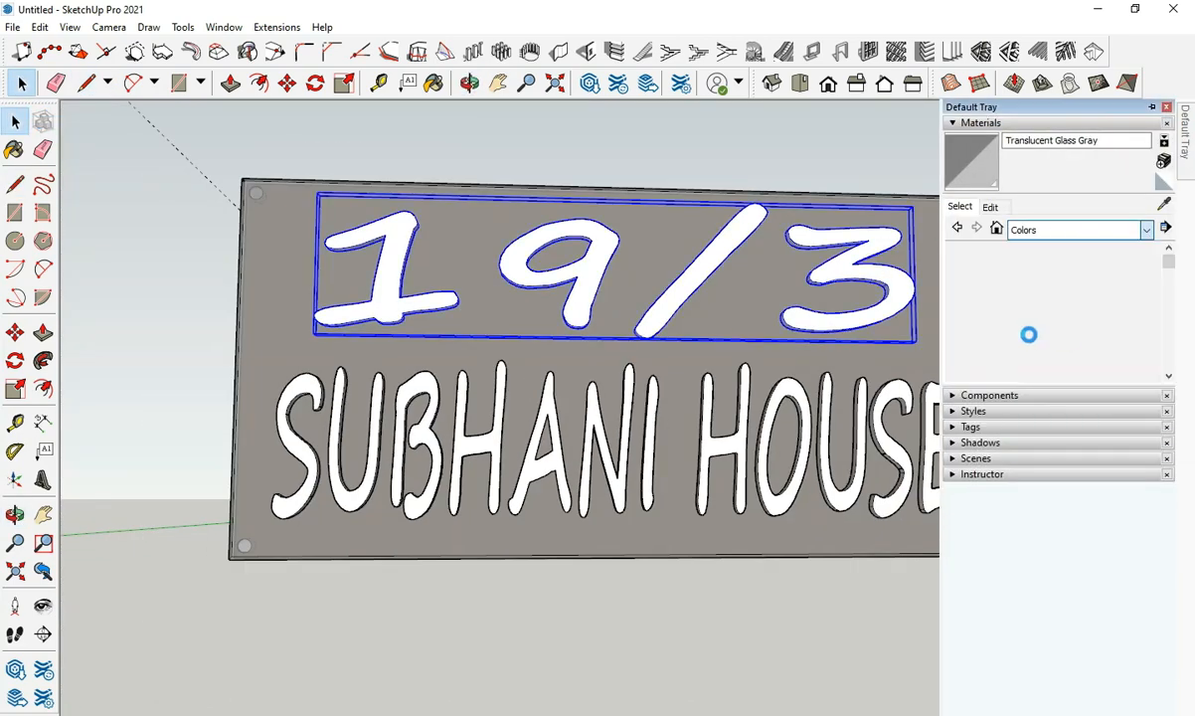
scroll(1004, 348, "down", 5)
left_click(1060, 326)
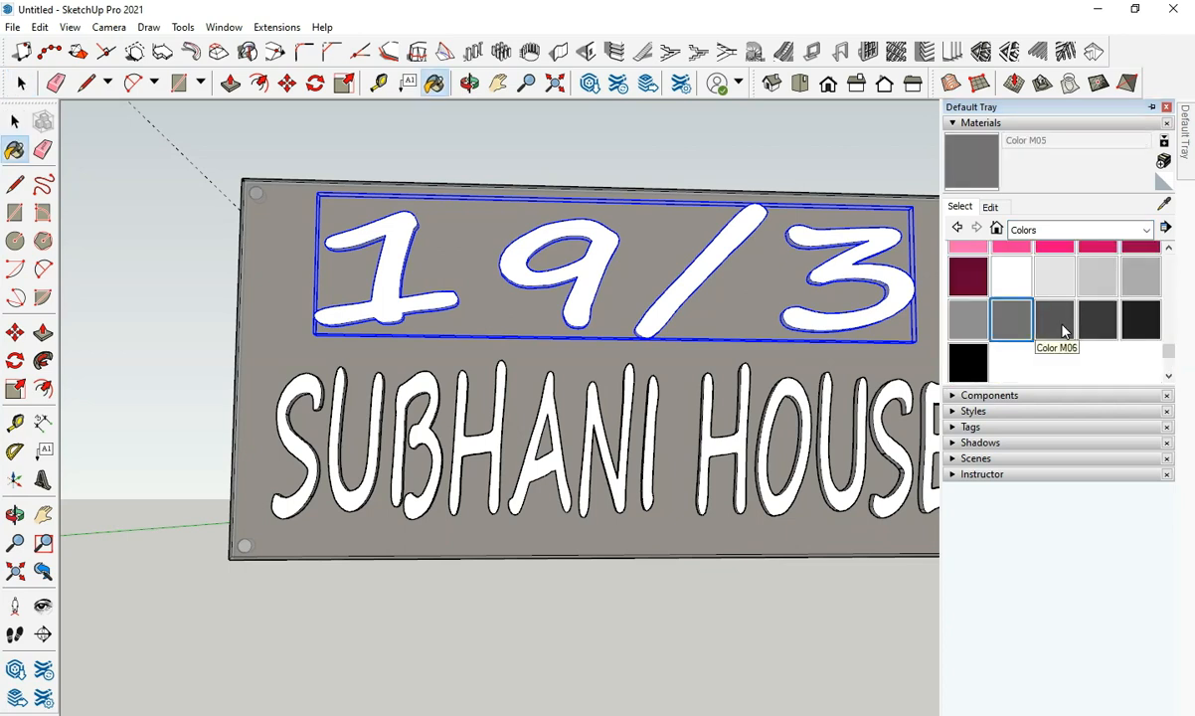
left_click(867, 261)
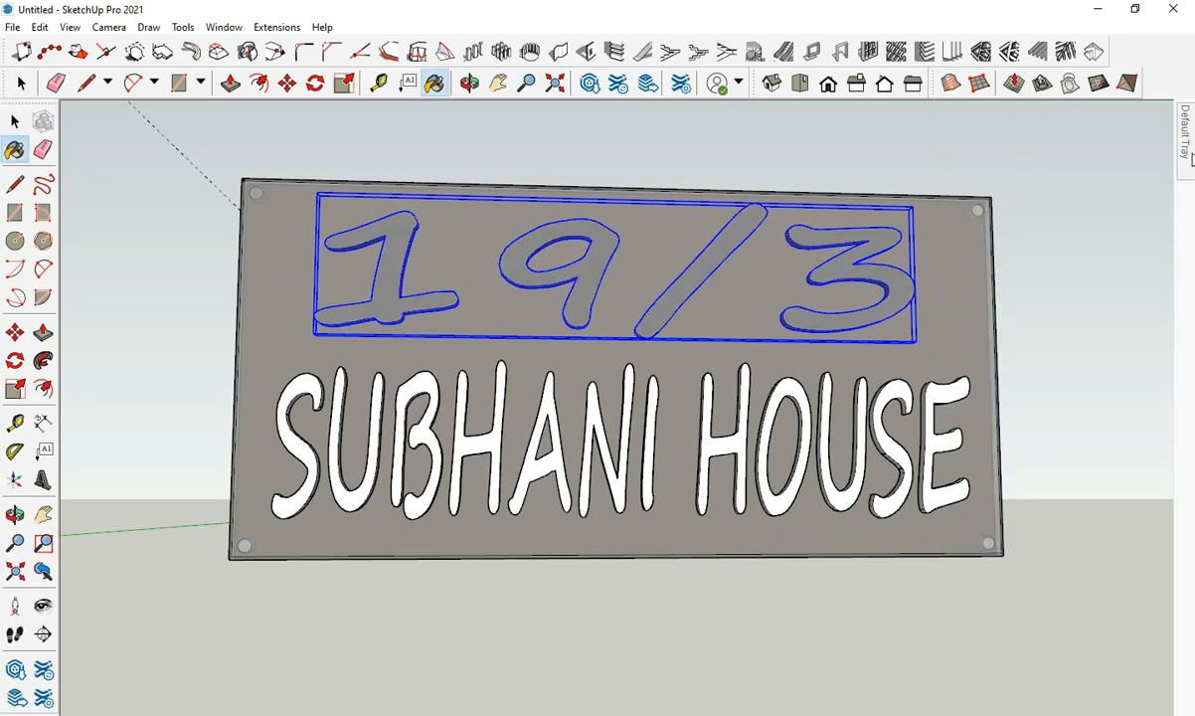
Paint the house-number and house-name lettering black with Color M09.
mouse_move(1189, 149)
left_click(966, 357)
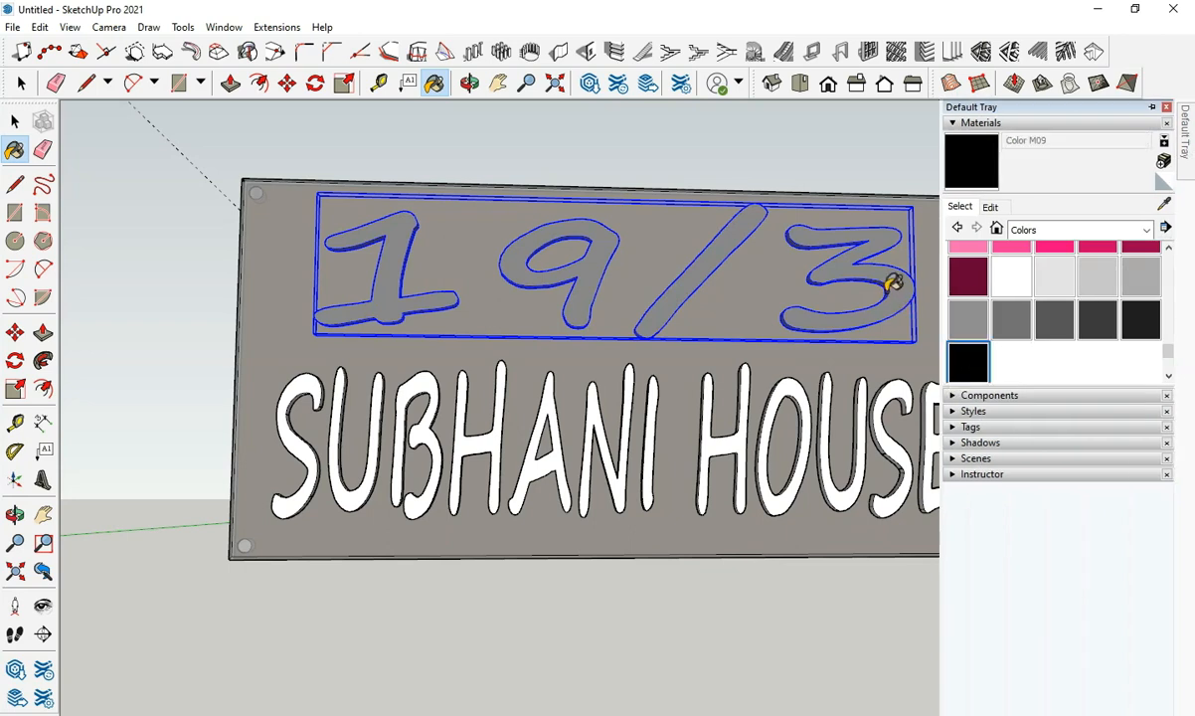
left_click(902, 276)
left_click(929, 396)
scroll(989, 270, "up", 1)
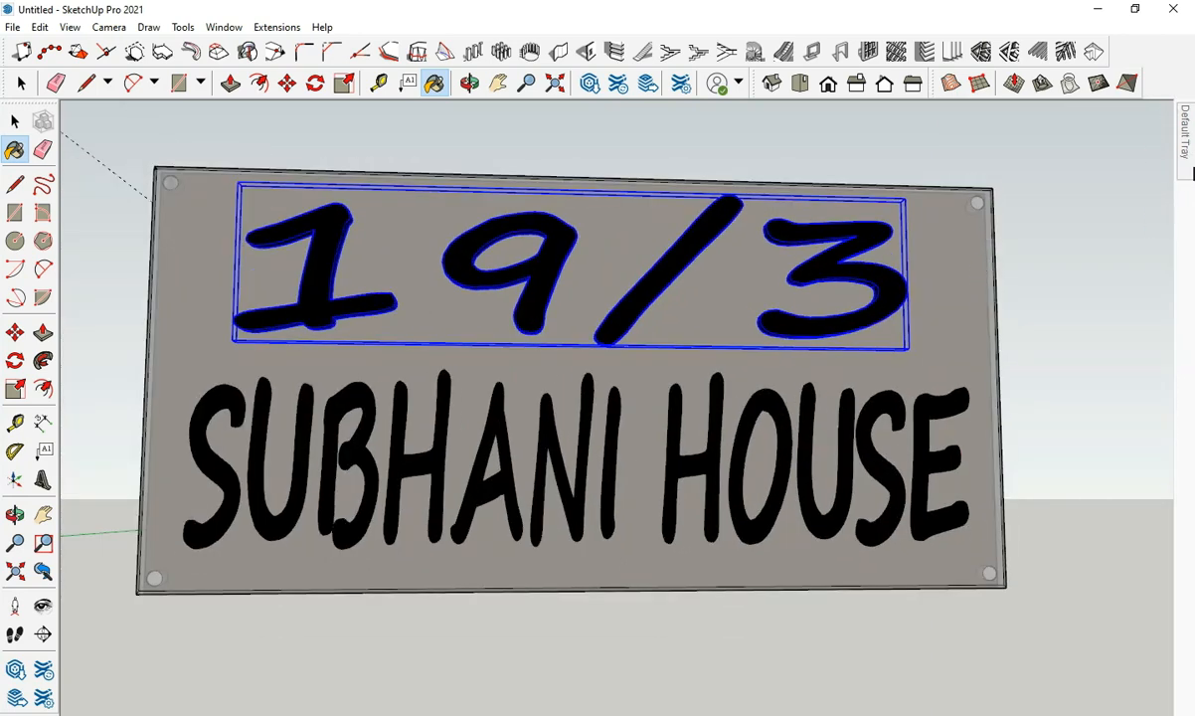
Try Color C02 on the house-number lettering, and undo all the paint applied to both lines of lettering.
mouse_move(1189, 164)
scroll(1059, 333, "down", 5)
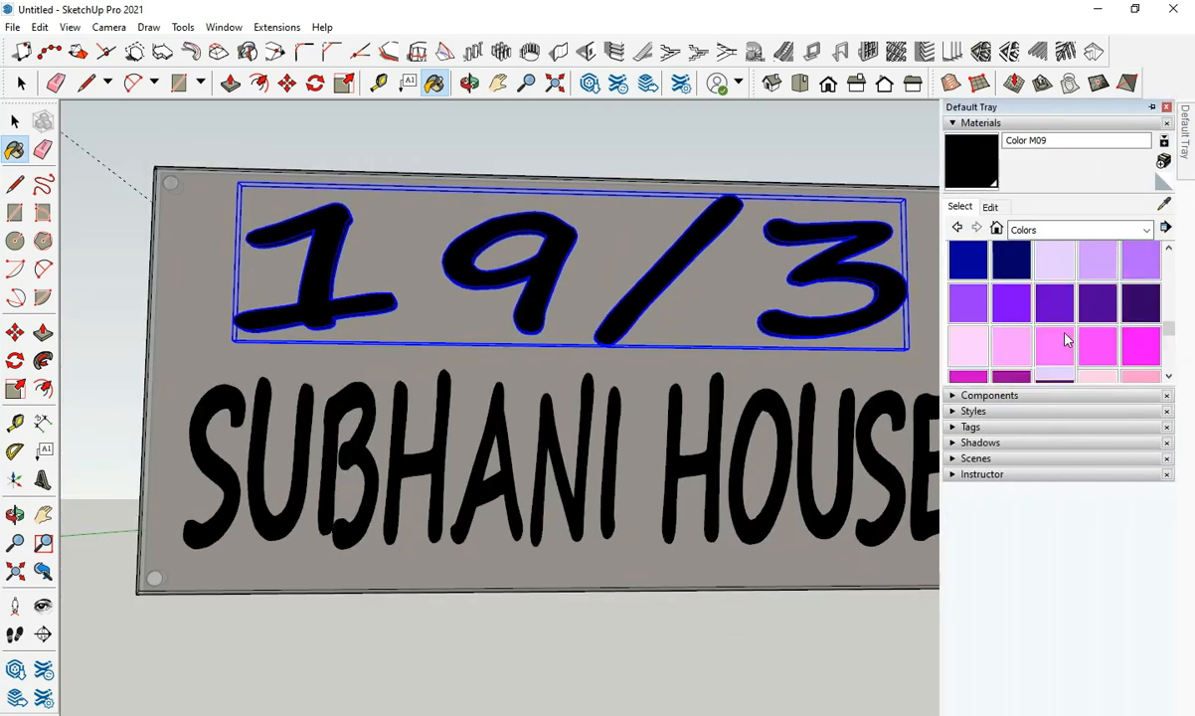
left_click(1056, 369)
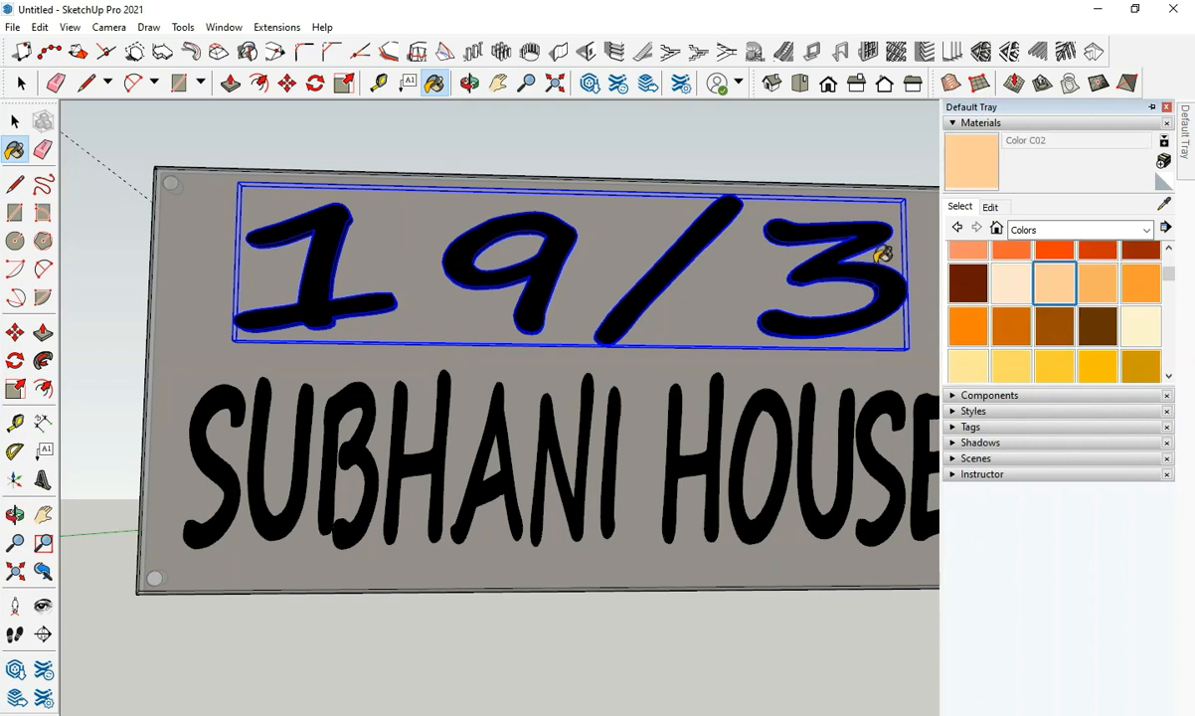
left_click(880, 248)
key("ctrl+z")
key("ctrl+z")
key("ctrl+z")
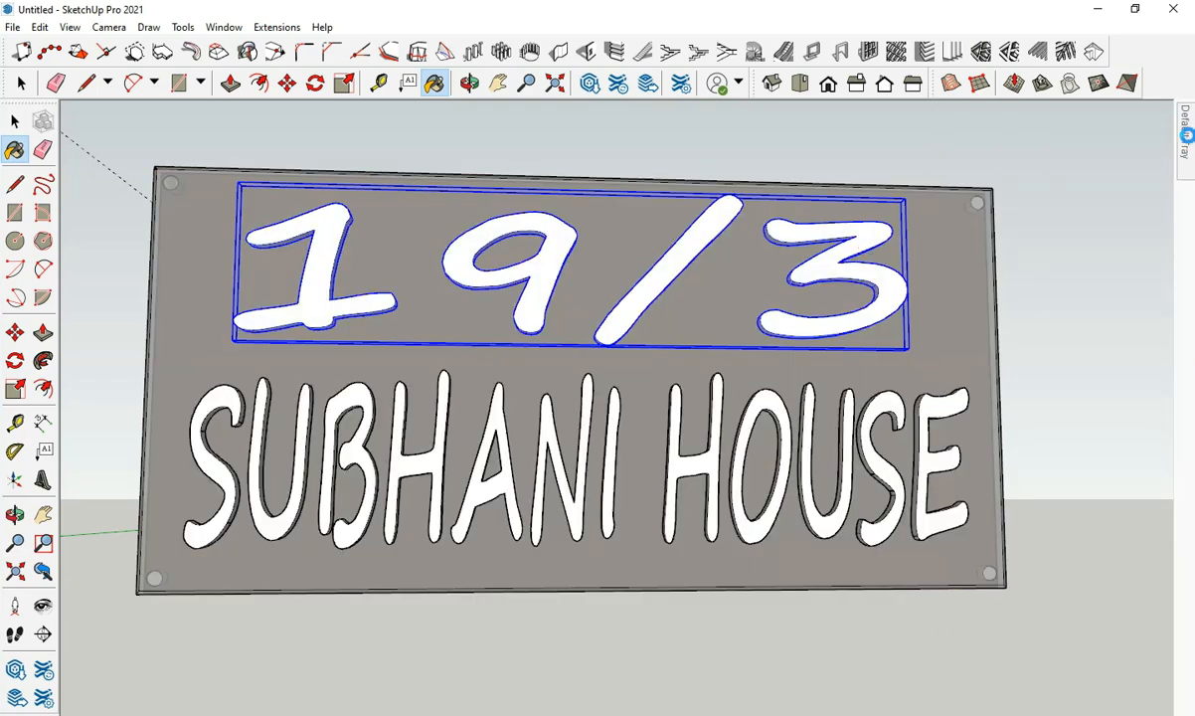
Paint the house-number and house-name lettering with Color C02.
mouse_move(1186, 131)
left_click(1054, 275)
left_click(887, 308)
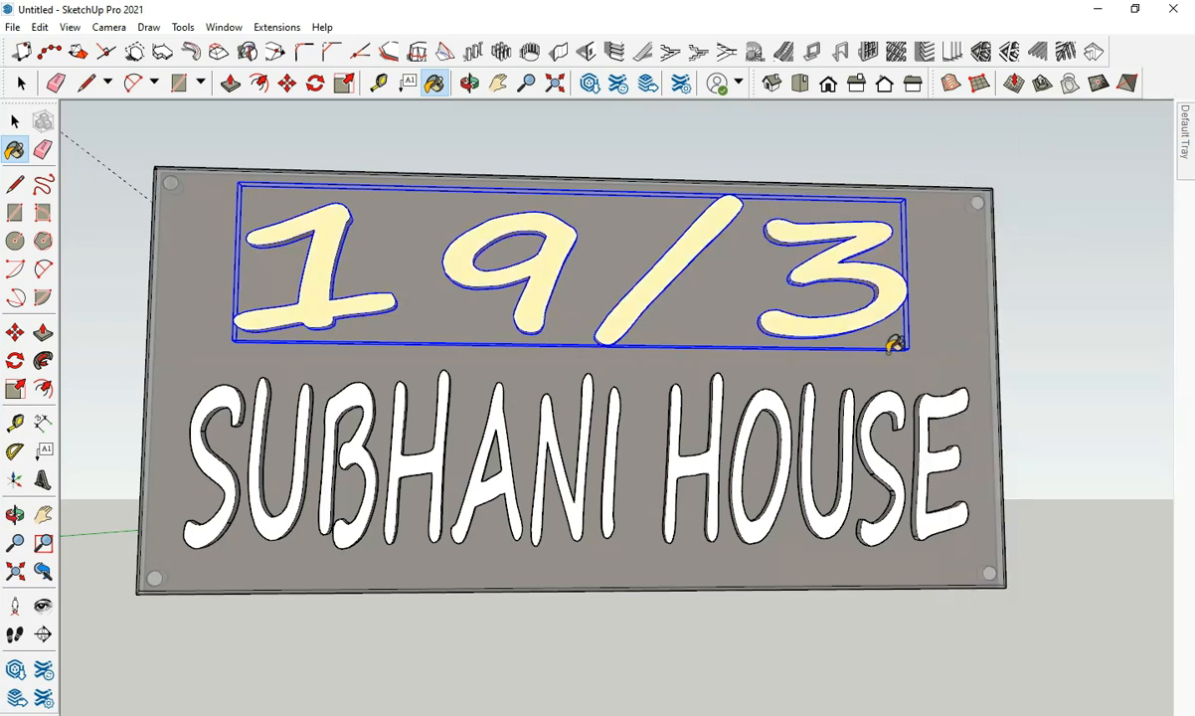
left_click(937, 410)
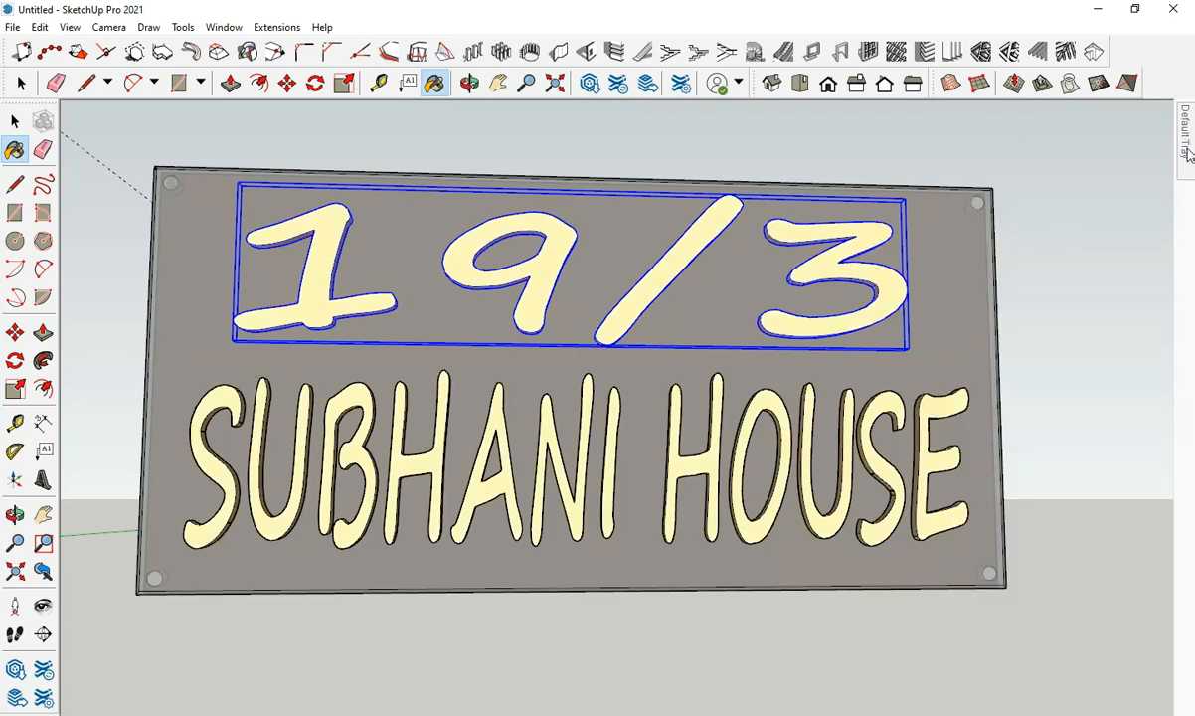
Paint the house-number and house-name lettering white from the Colors collection and clear the selection.
mouse_move(1186, 139)
scroll(1033, 328, "up", 3)
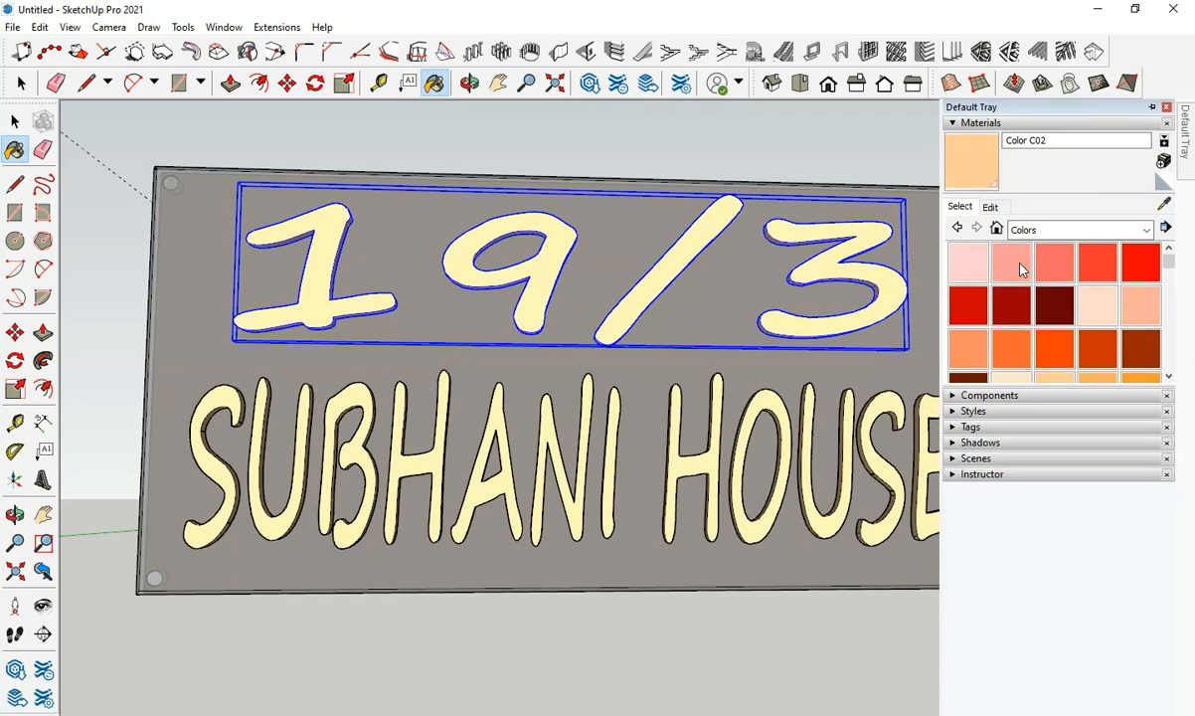
scroll(1019, 270, "down", 10)
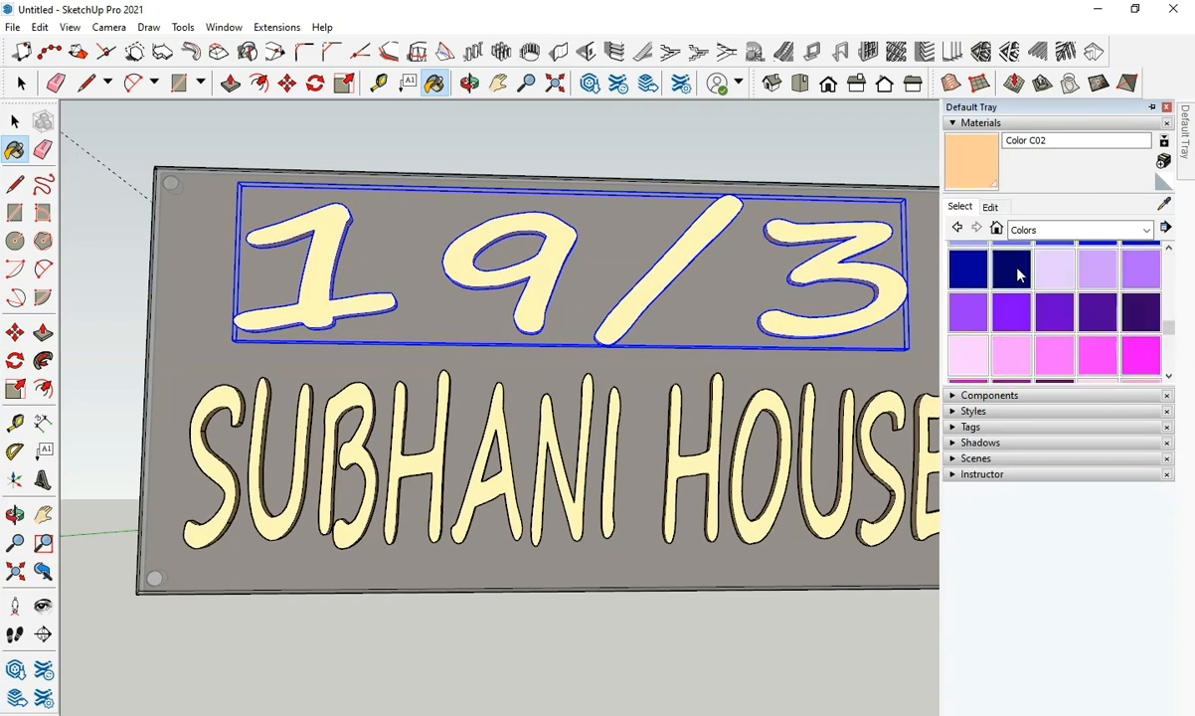
left_click(1010, 287)
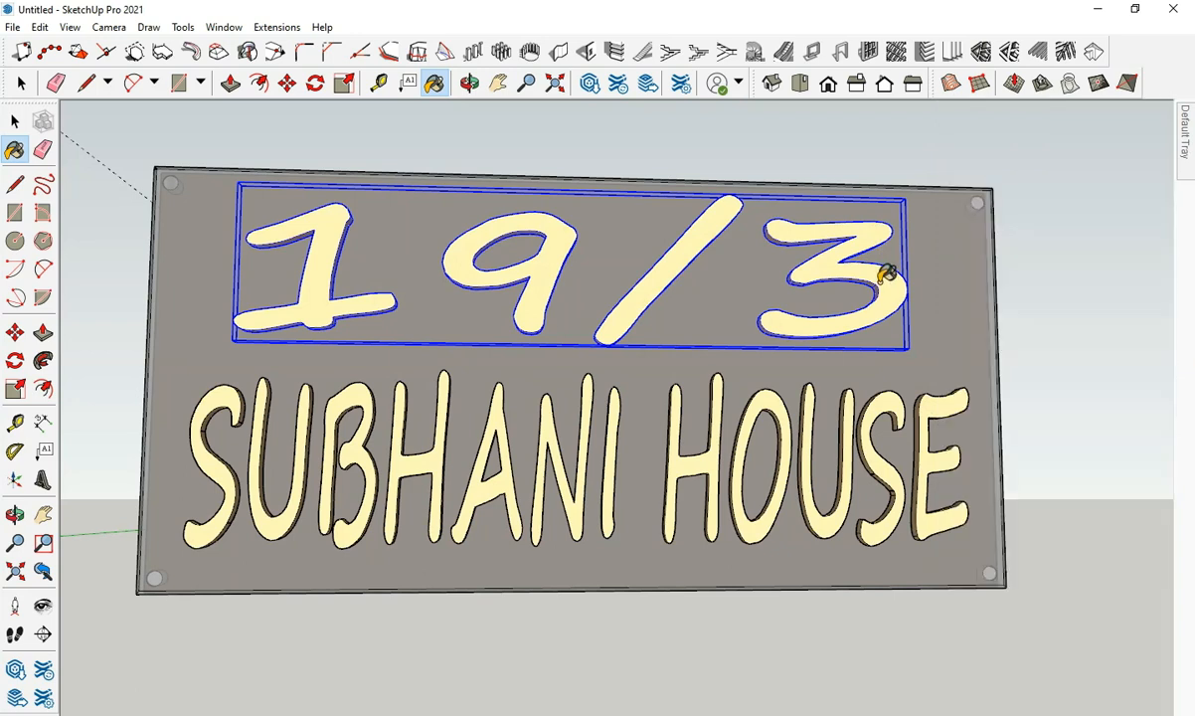
left_click(882, 282)
left_click(945, 405)
key("space")
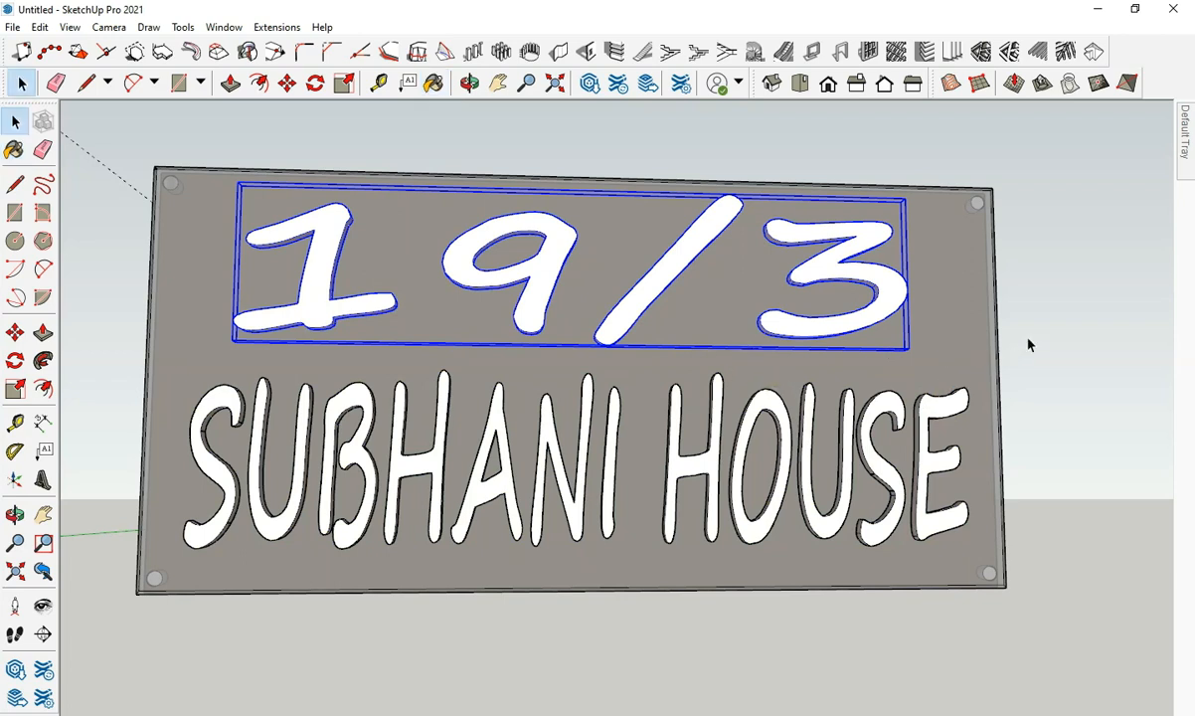
left_click(1019, 346)
Copy the upper-left standoff straight forward so that the copy sits in front of the translucent panel.
middle_click_drag(769, 355, 405, 210)
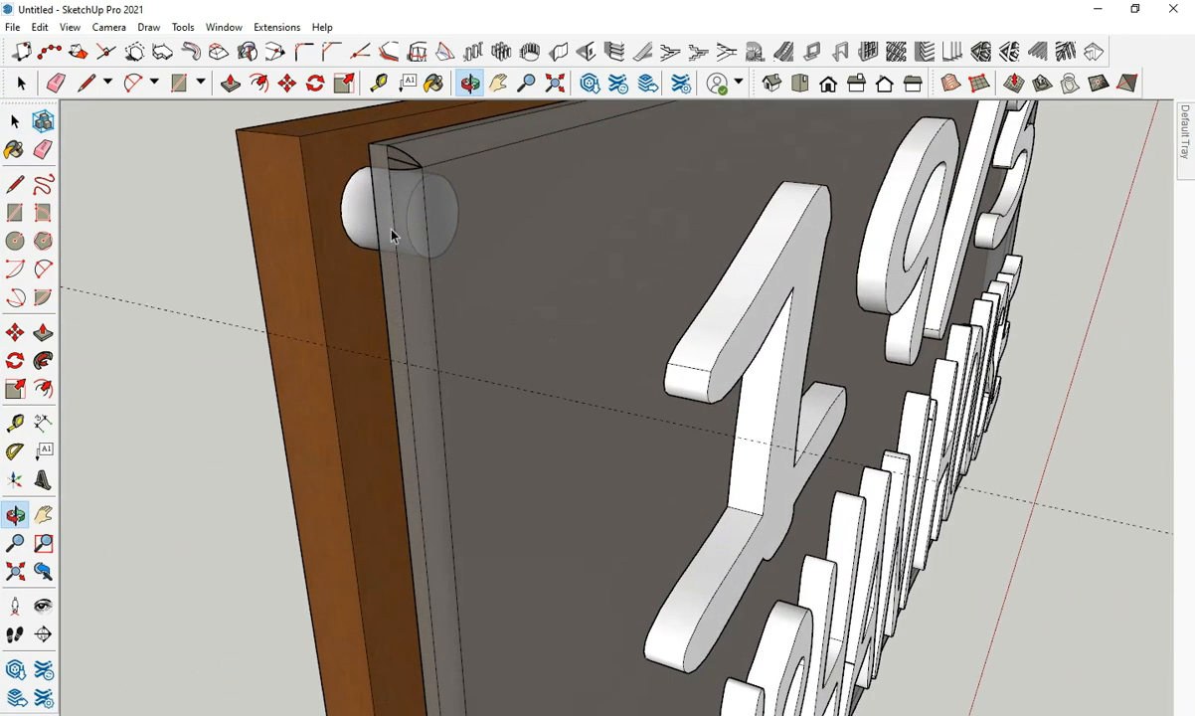
key("space")
left_click(360, 214)
key("m")
scroll(348, 217, "up", 2)
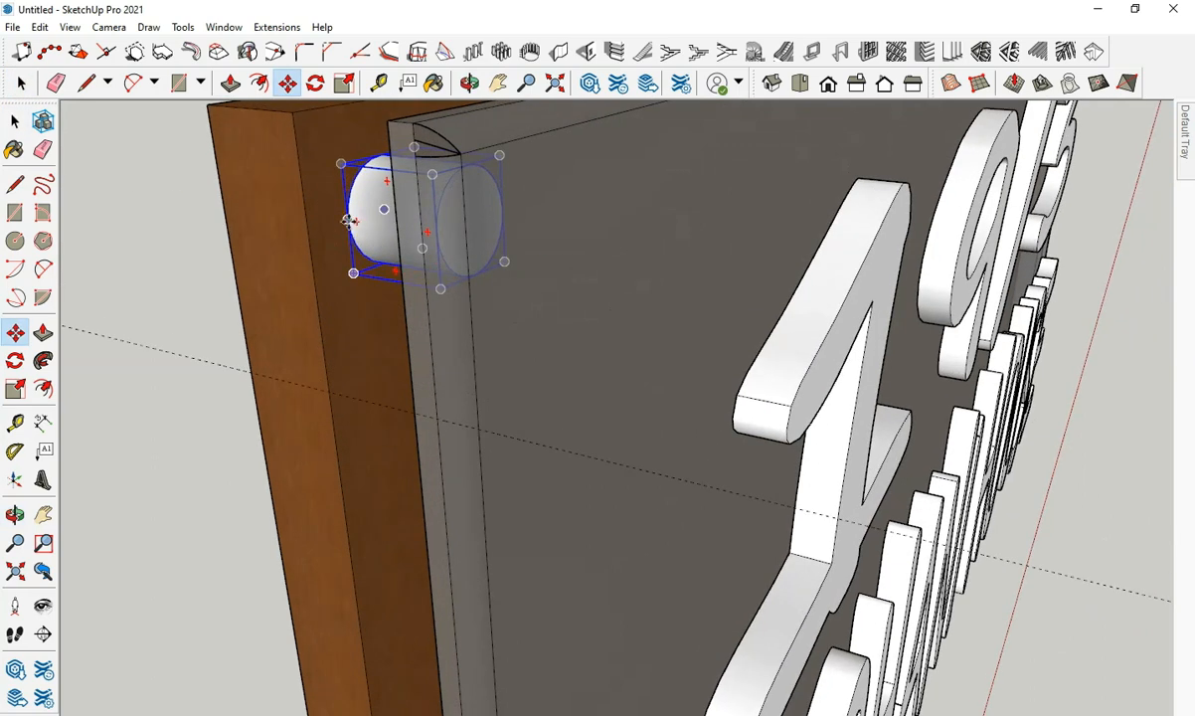
left_click(347, 219)
key("ctrl")
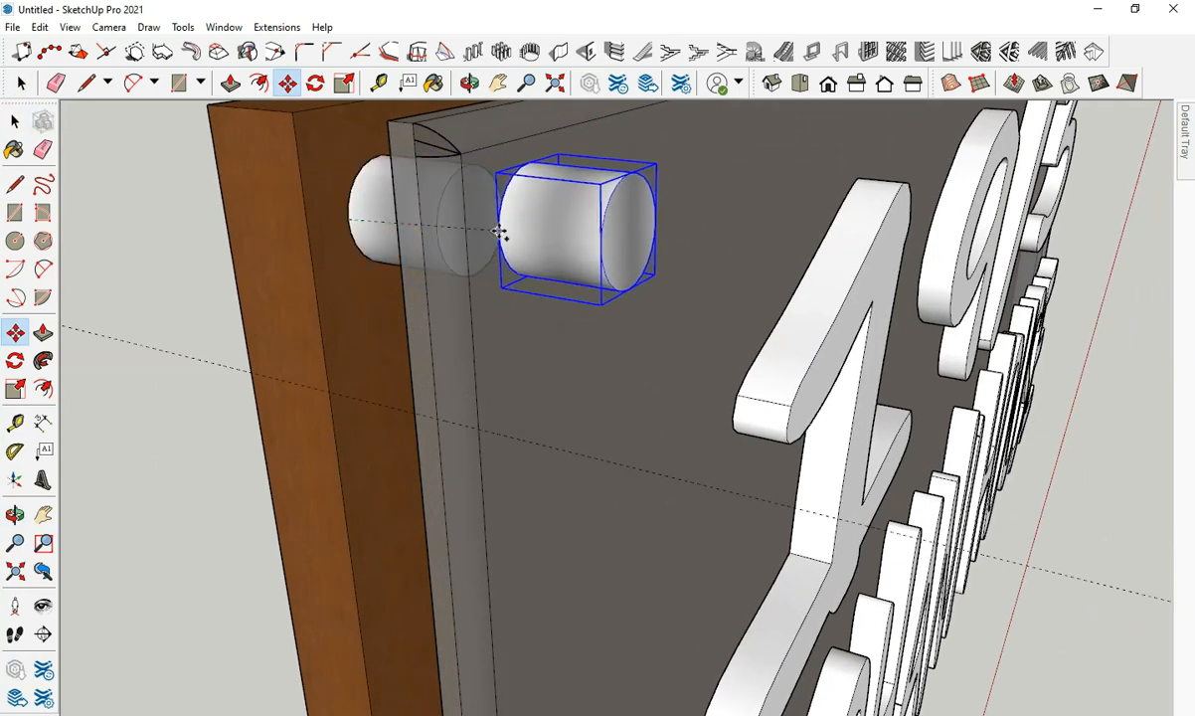
left_click(482, 234)
Shorten the copied upper-left standoff by pushing its front face back inside its group, and close the group.
middle_click_drag(531, 267, 393, 283)
key("space")
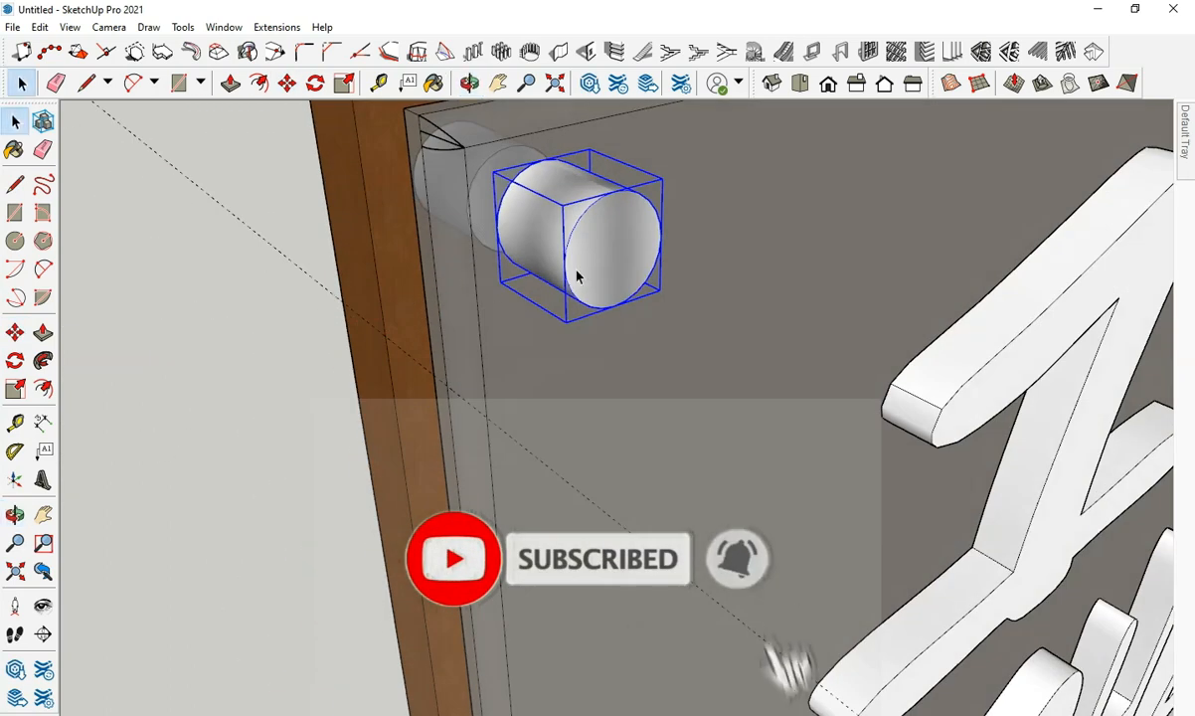
double_click(527, 284)
key("p")
left_click(602, 266)
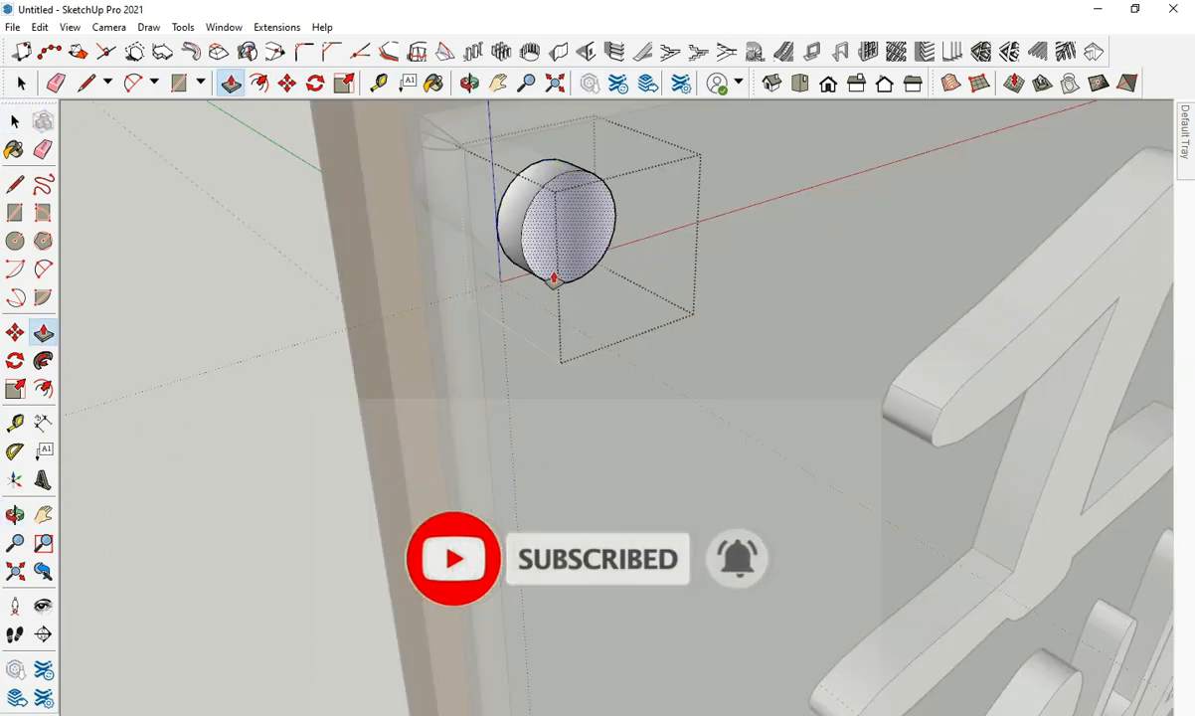
left_click(554, 281)
scroll(438, 216, "down", 8)
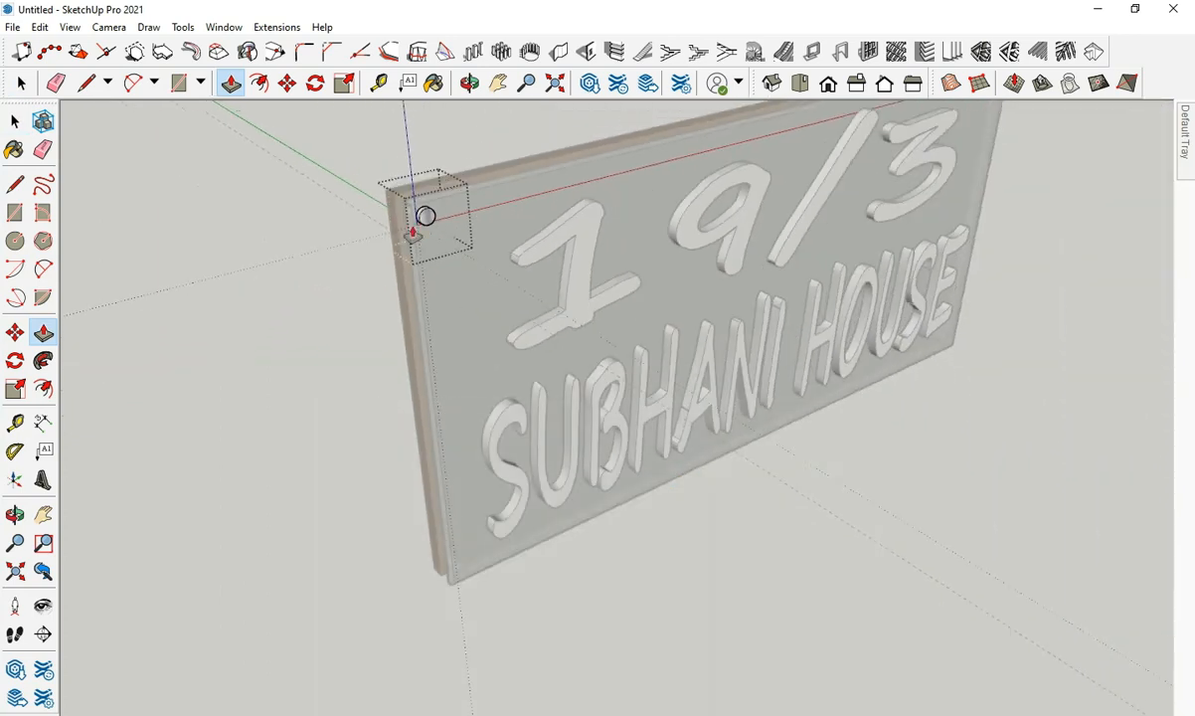
key("space")
left_click(704, 545)
scroll(461, 466, "down", 2)
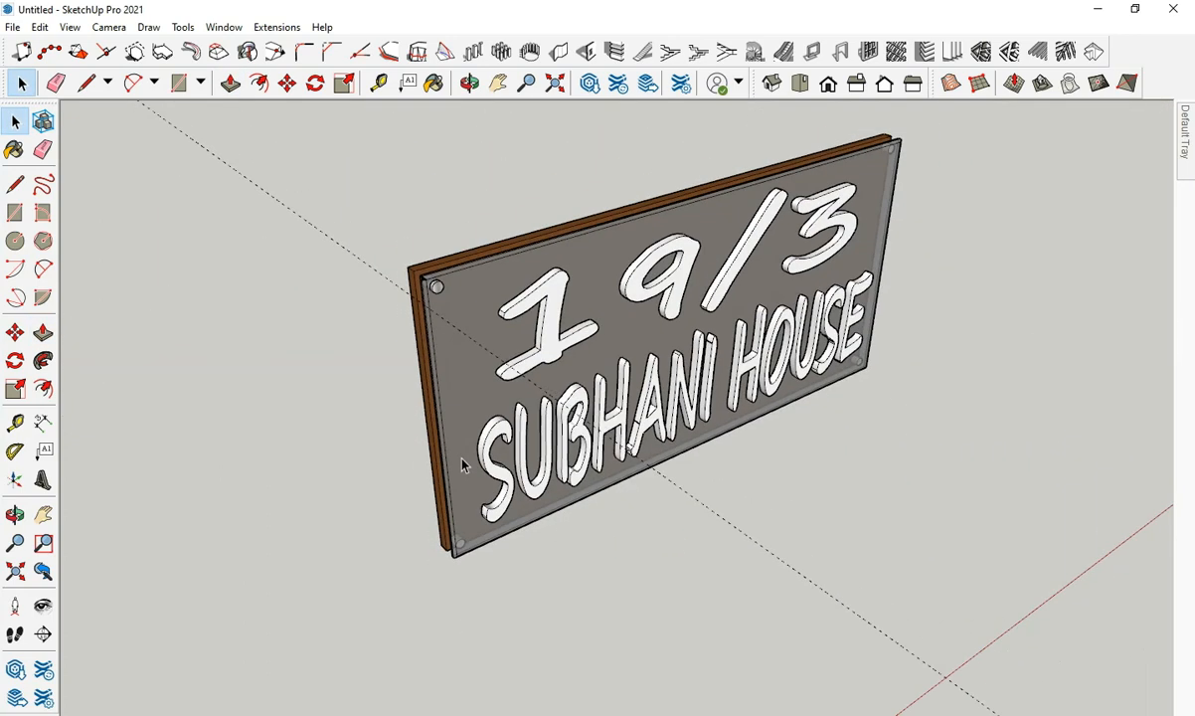
Undo the shortening and the copying of the upper-left standoff.
key("ctrl+z")
key("ctrl+z")
key("ctrl+z")
key("ctrl+z")
key("ctrl+z")
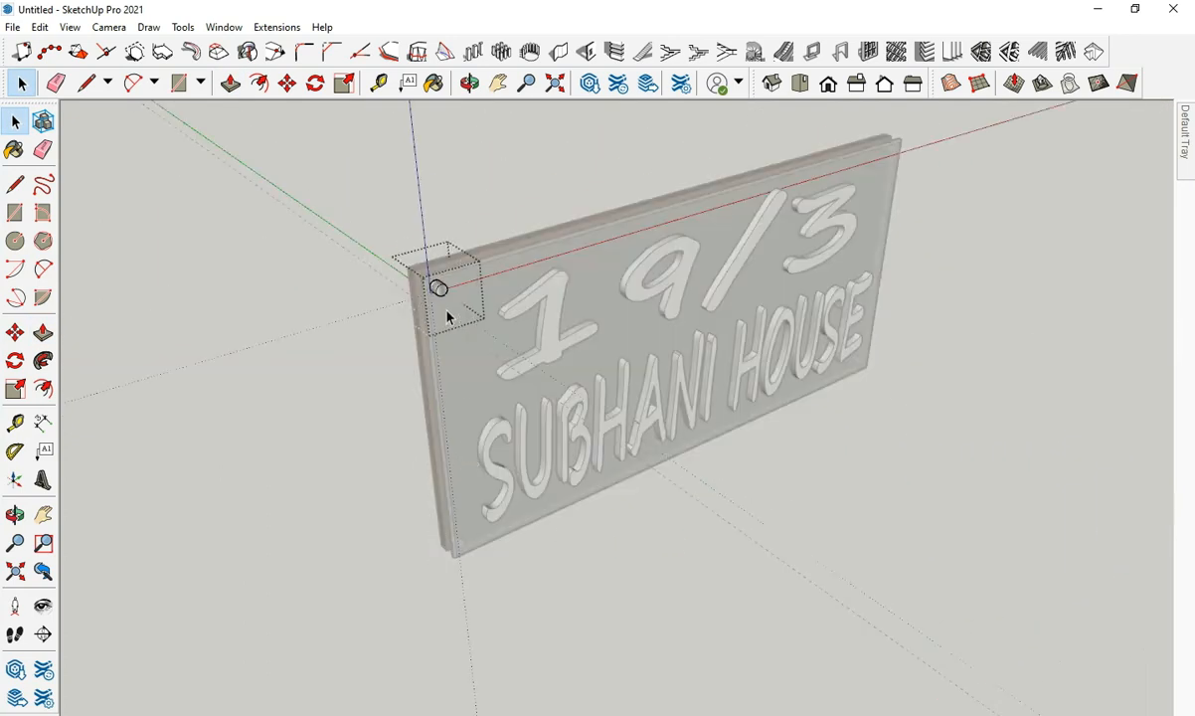
Select the two upper standoffs and the lower-left one together and copy them straight forward in front of the translucent panel.
scroll(439, 291, "up", 2)
middle_click_drag(427, 298, 530, 367)
left_click(530, 370)
scroll(530, 370, "down", 3)
scroll(715, 139, "down", 3)
scroll(678, 142, "up", 5)
scroll(672, 139, "down", 3)
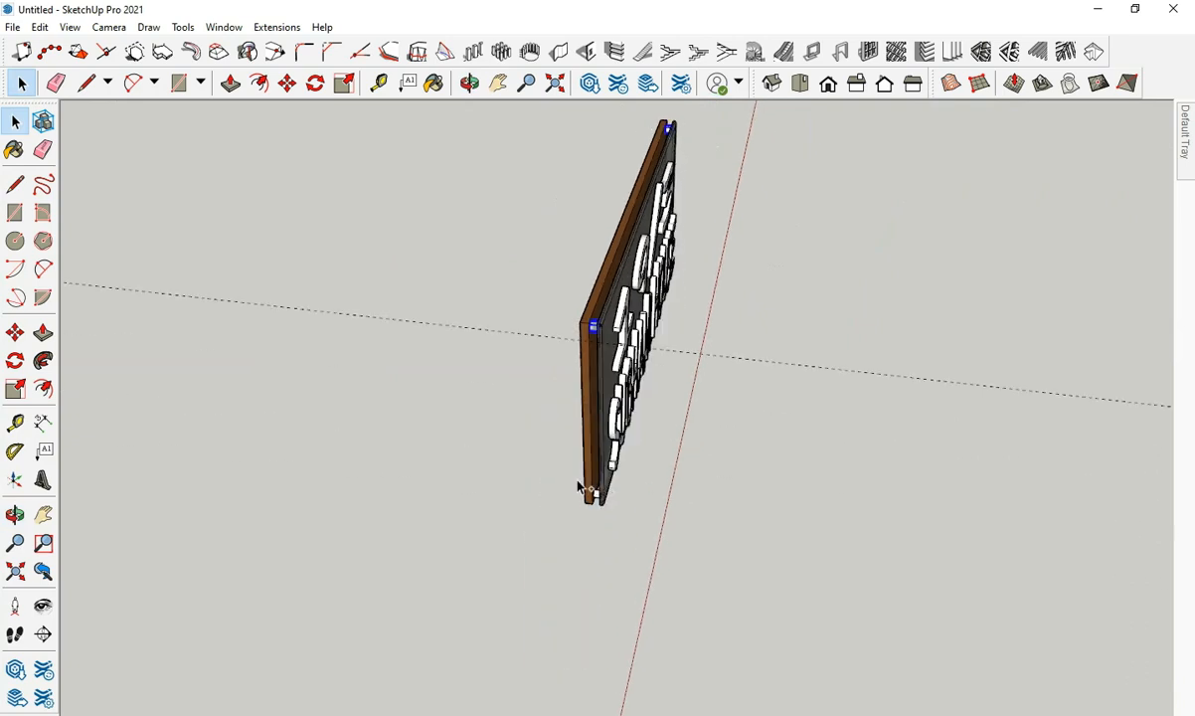
scroll(527, 512, "up", 4)
scroll(516, 517, "down", 1)
scroll(596, 343, "up", 6)
scroll(588, 348, "down", 5)
scroll(576, 388, "up", 4)
scroll(251, 513, "up", 2)
scroll(251, 513, "up", 3)
key("m")
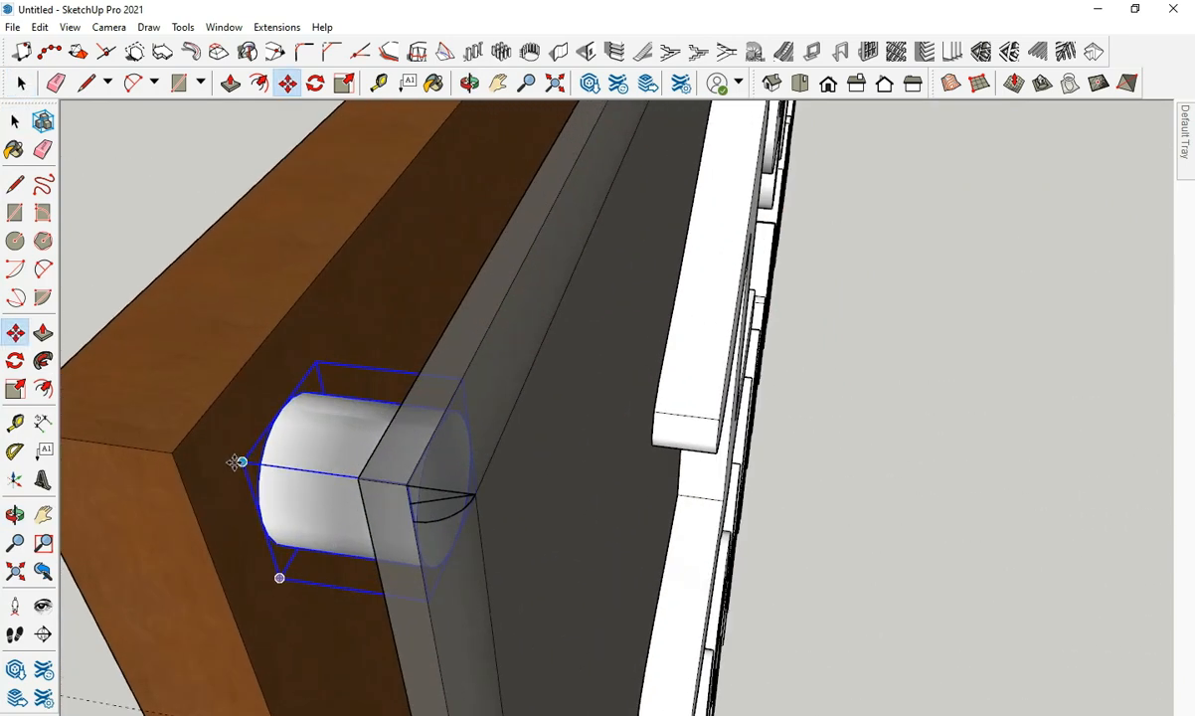
left_click(395, 529, "ctrl")
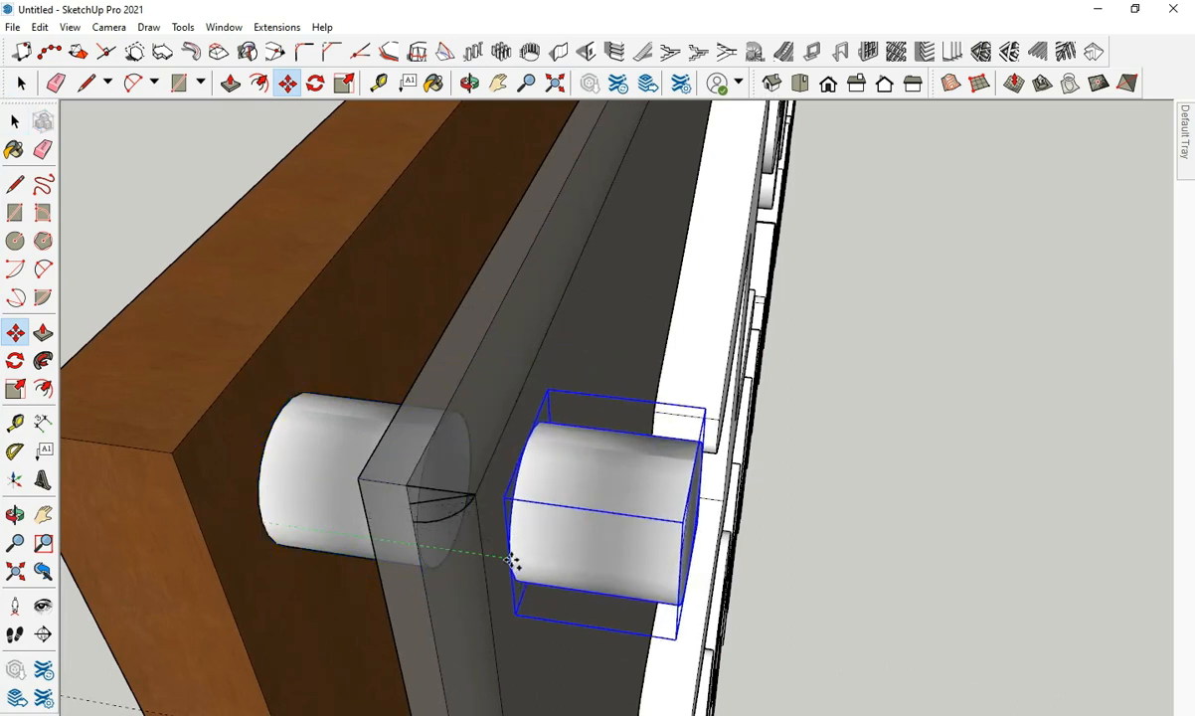
Copy the lower-right standoff straight forward in front of the translucent panel.
middle_click_drag(540, 504, 632, 578)
scroll(614, 400, "down", 8)
scroll(596, 405, "up", 10)
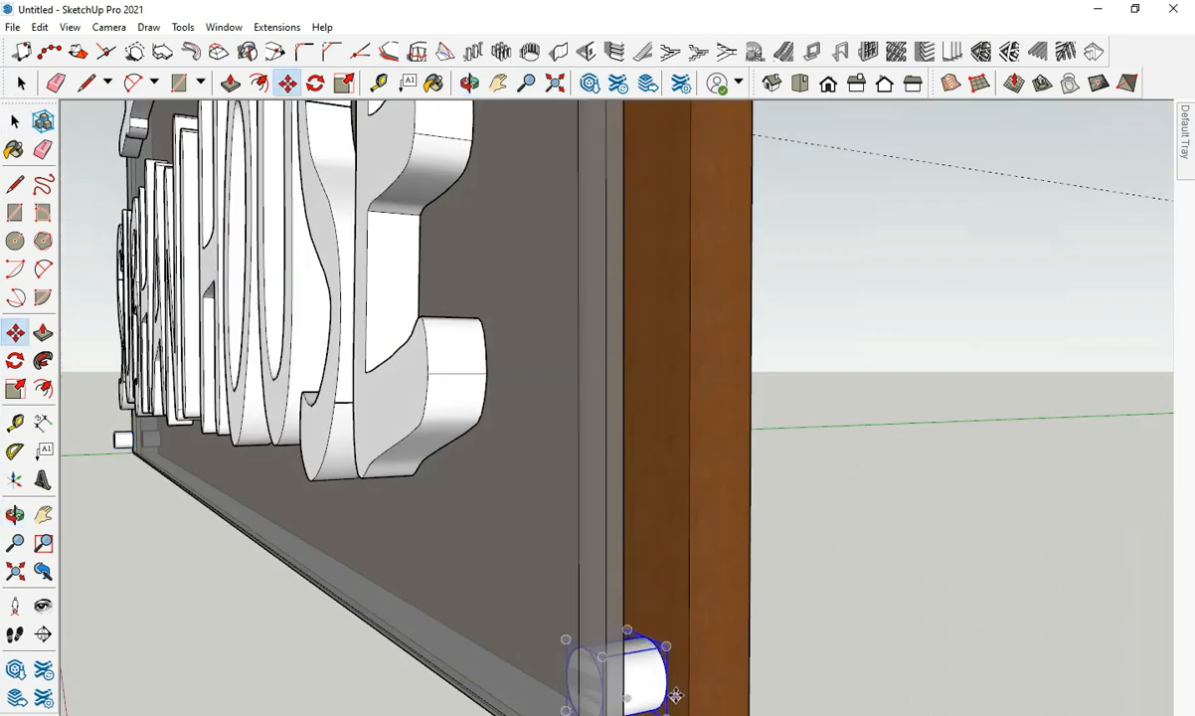
scroll(675, 696, "down", 3)
scroll(686, 626, "up", 4)
left_click(686, 634)
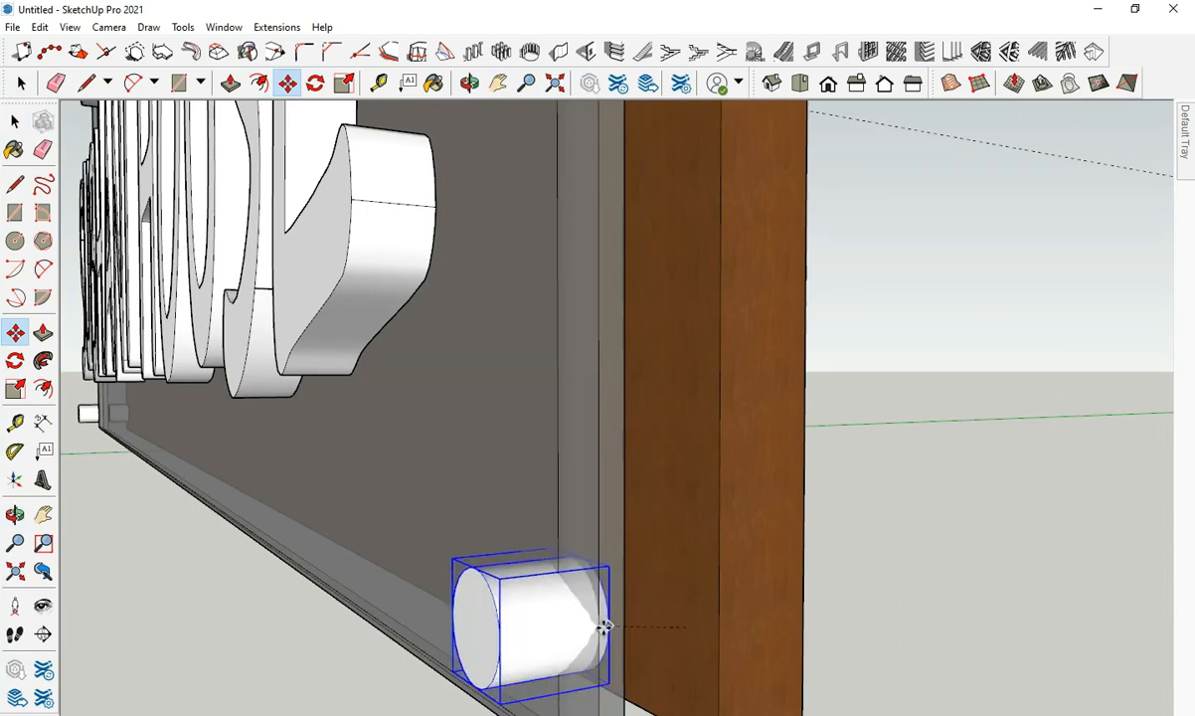
key("ctrl")
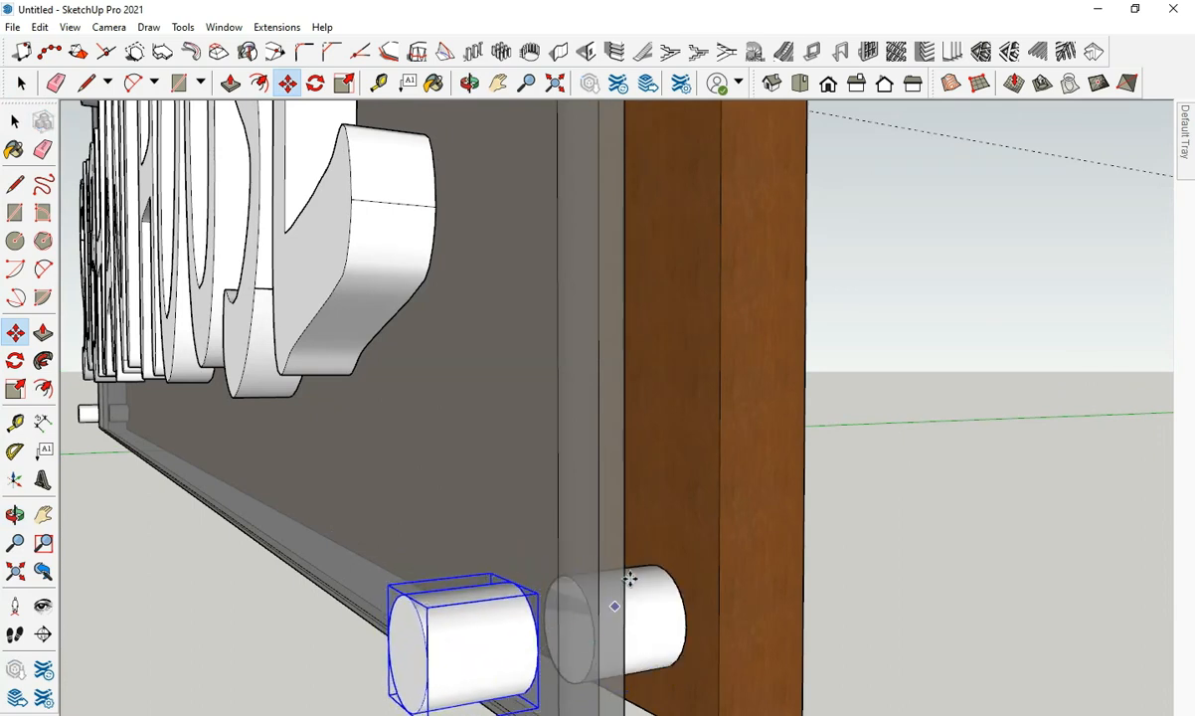
Open the copied lower-right standoff and push its front face back to make it a short cap.
scroll(630, 579, "down", 2)
key("space")
double_click(486, 634)
middle_click_drag(487, 636, 498, 633)
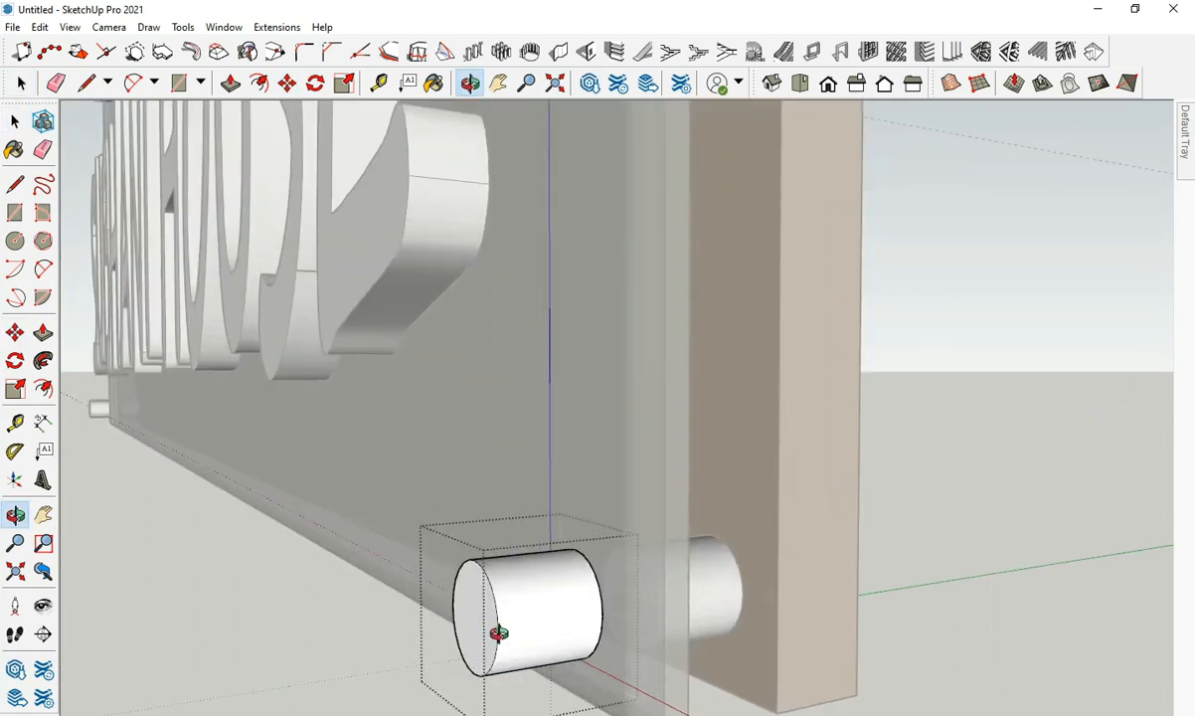
left_click_drag(508, 648, 546, 647)
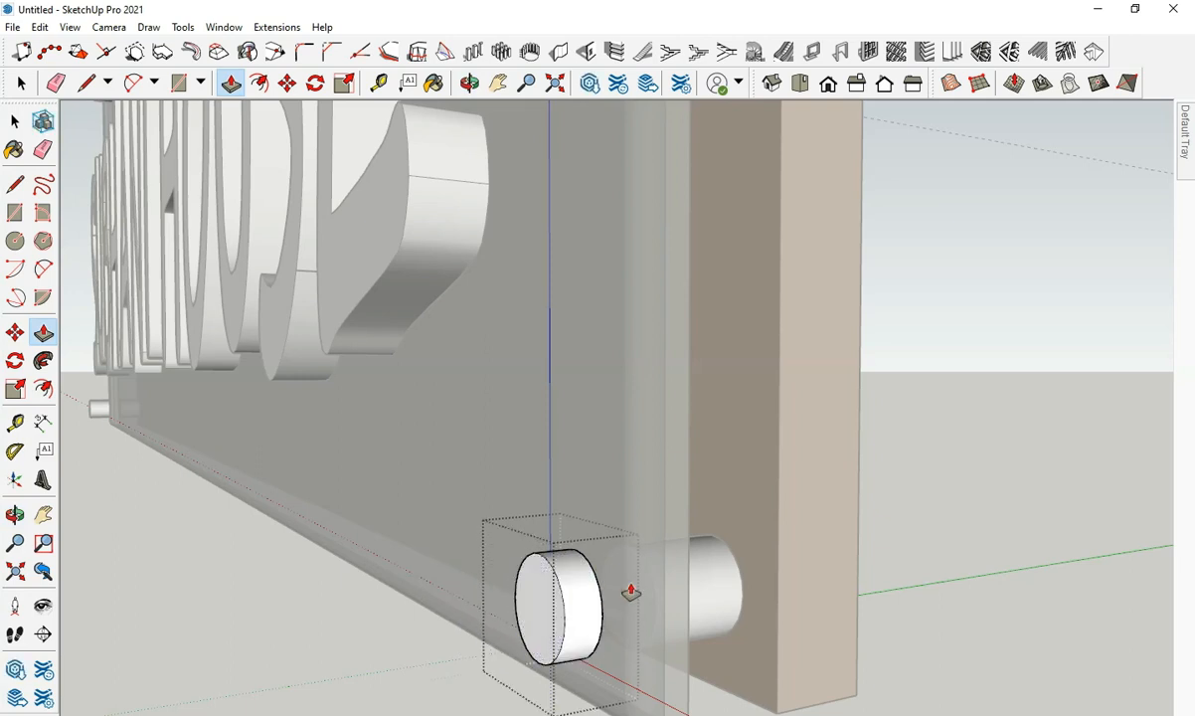
Open the copied upper-right standoff and push its front face back to make it a short cap.
scroll(629, 597, "down", 6)
scroll(604, 128, "up", 3)
key("space")
left_click(596, 141)
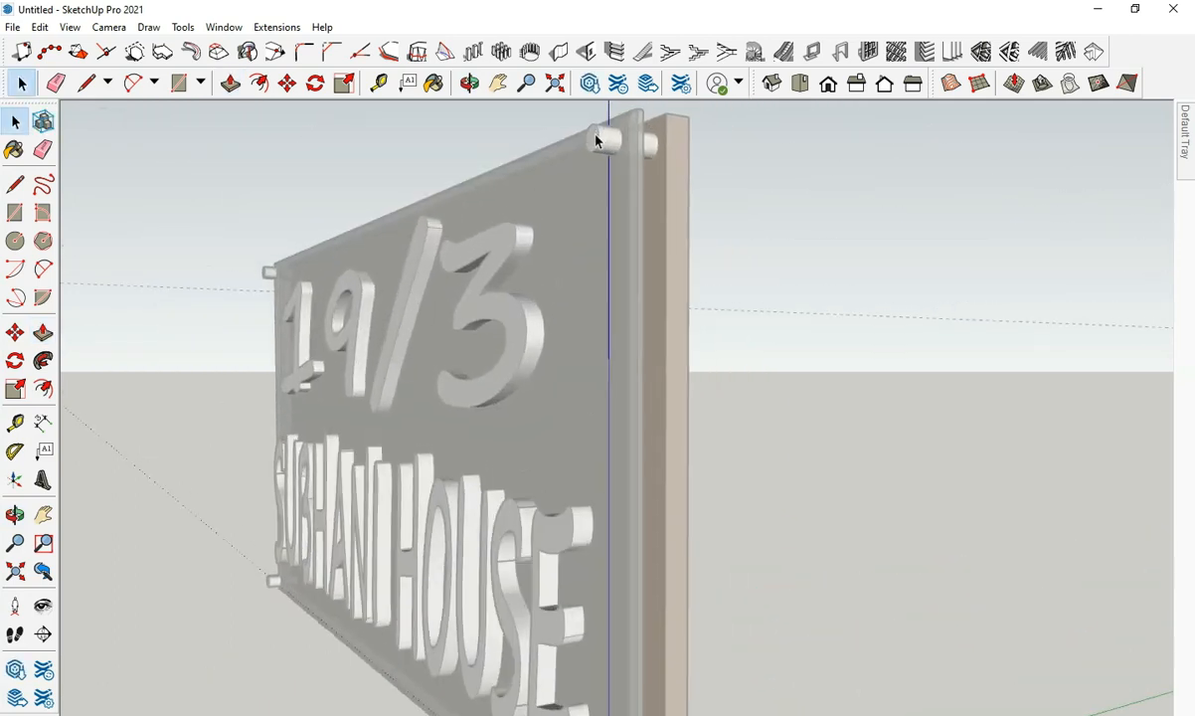
scroll(596, 140, "up", 2)
double_click(591, 146)
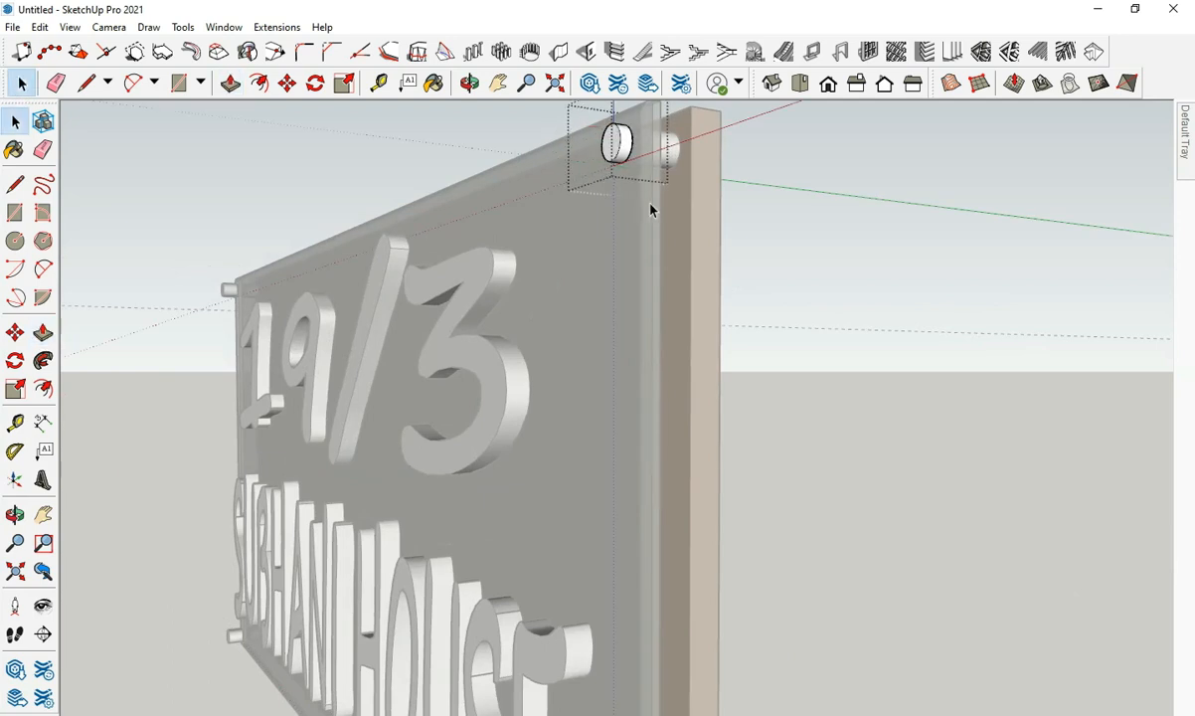
Open the copied upper-left standoff and push its front face back to make it a short cap.
scroll(647, 208, "down", 3)
key("space")
left_click(330, 232)
scroll(316, 291, "up", 3)
scroll(412, 316, "down", 5)
scroll(435, 326, "up", 4)
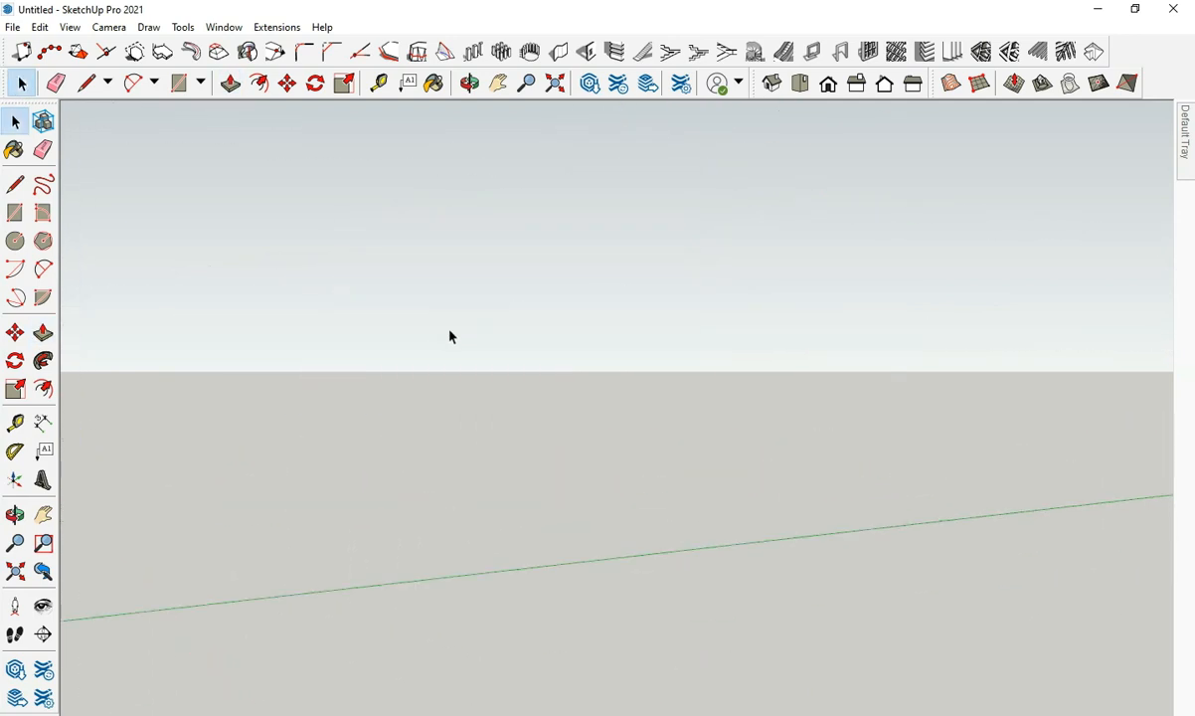
scroll(442, 328, "down", 4)
scroll(457, 318, "up", 6)
double_click(464, 305)
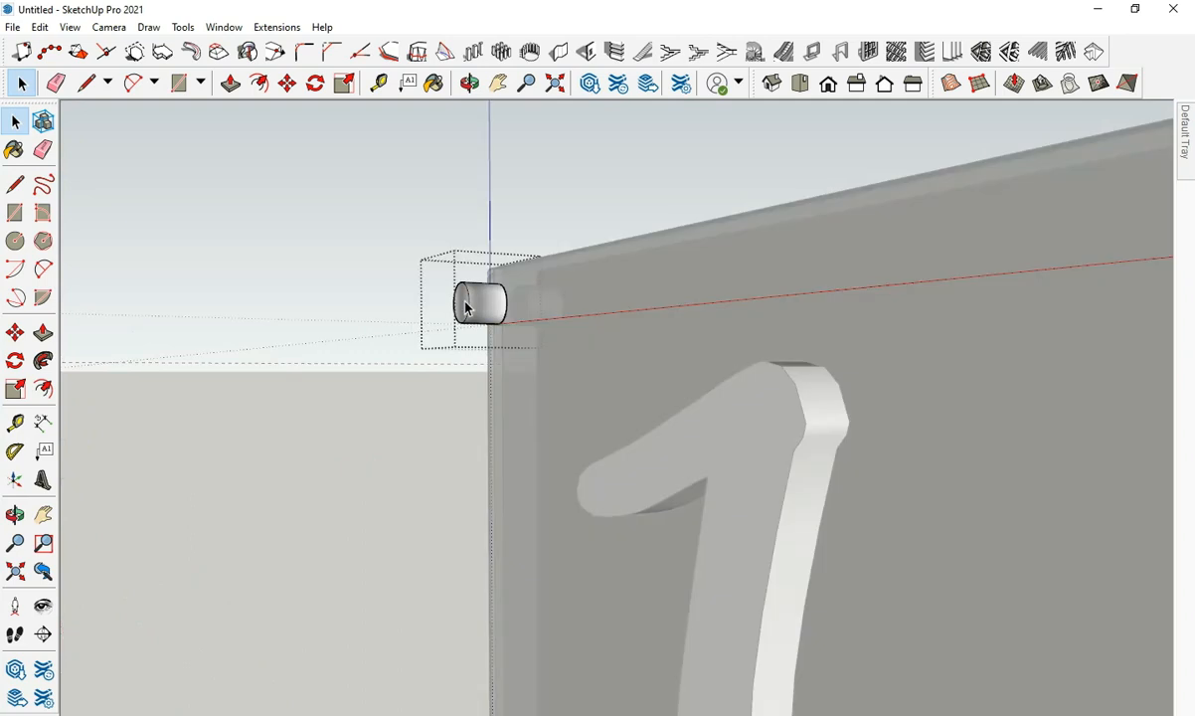
key("space")
left_click(467, 212)
Open the copied lower-left standoff and push its front face back to make it a short cap.
scroll(473, 258, "down", 4)
scroll(480, 328, "up", 5)
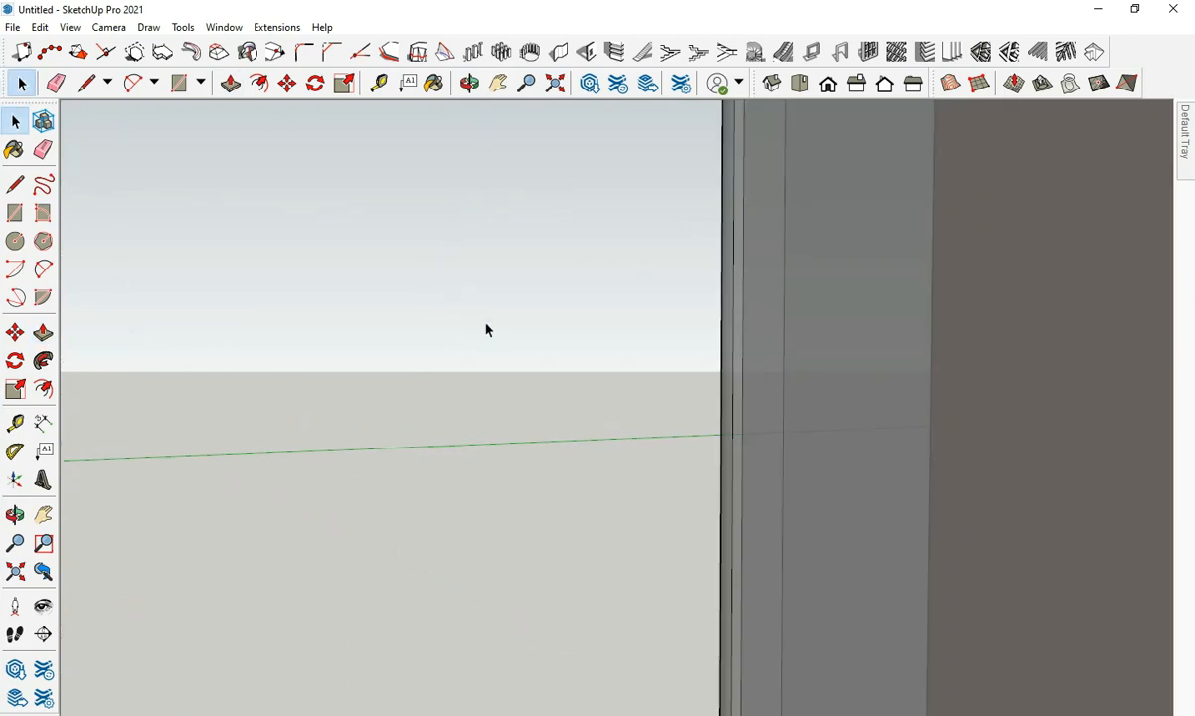
scroll(481, 330, "down", 5)
scroll(487, 351, "up", 5)
double_click(472, 356)
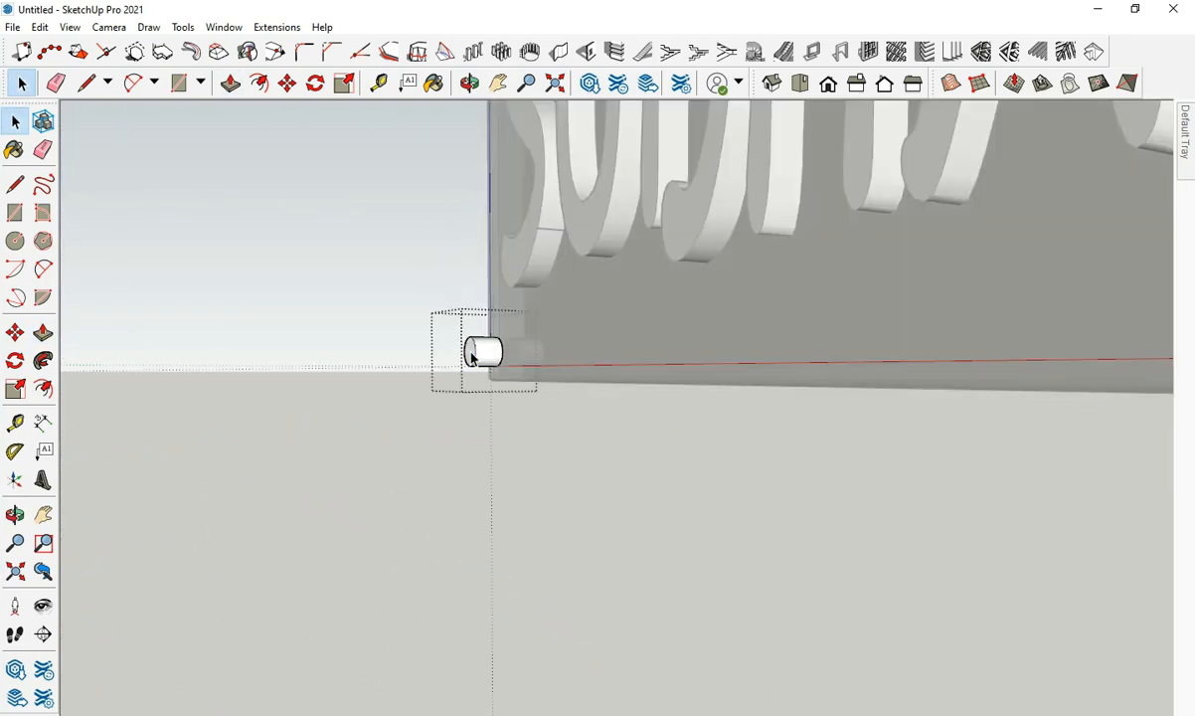
key("space")
left_click(475, 475)
scroll(481, 497, "down", 5)
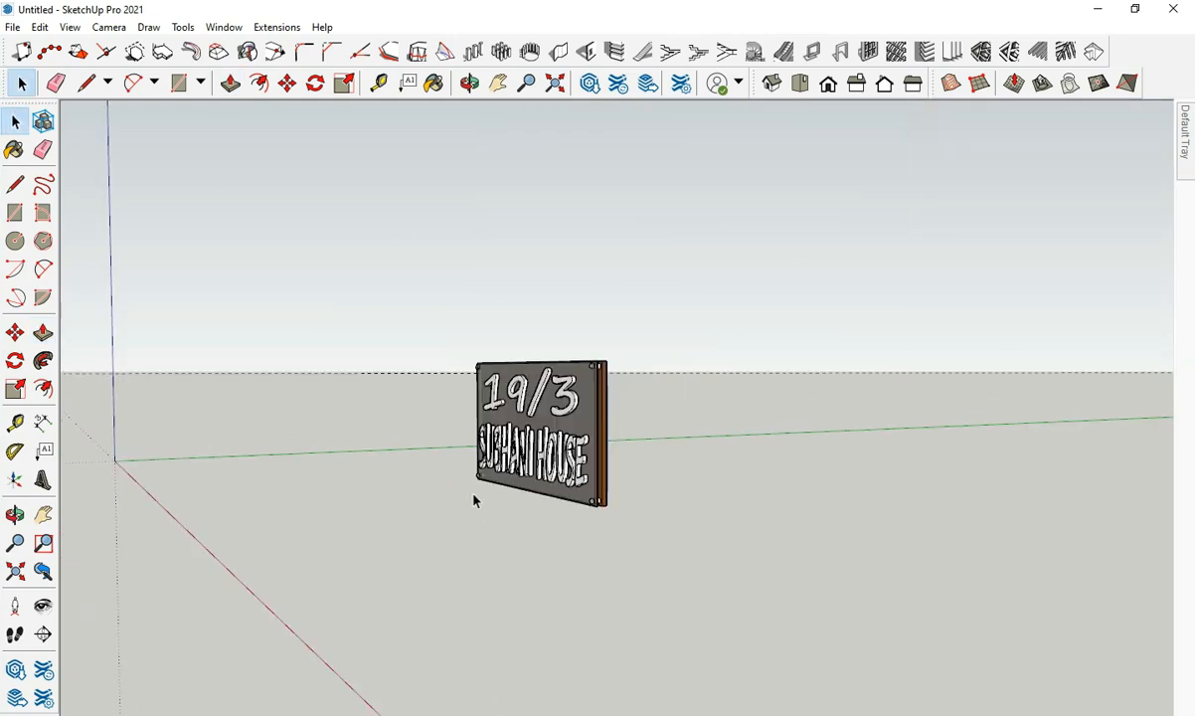
Show the Colors-Named collection in the material library for recolouring the nameplate lettering.
middle_click_drag(503, 444, 709, 581)
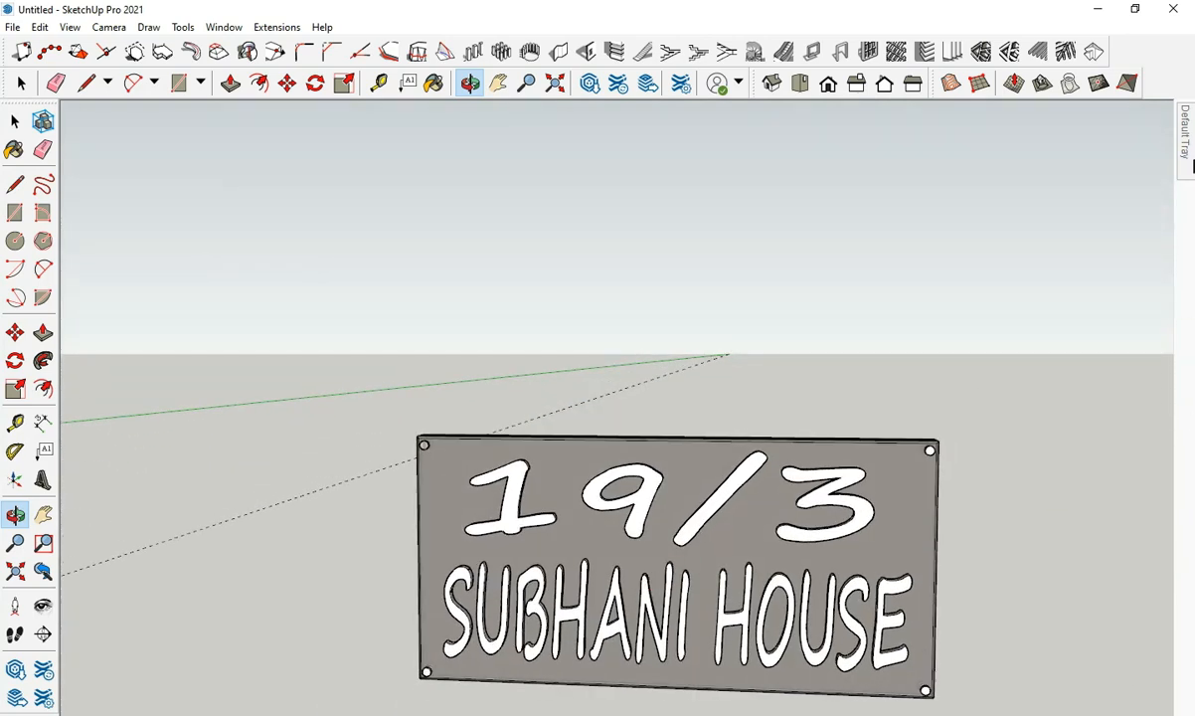
mouse_move(1186, 166)
scroll(1141, 301, "down", 6)
left_click(1098, 229)
left_click(1050, 300)
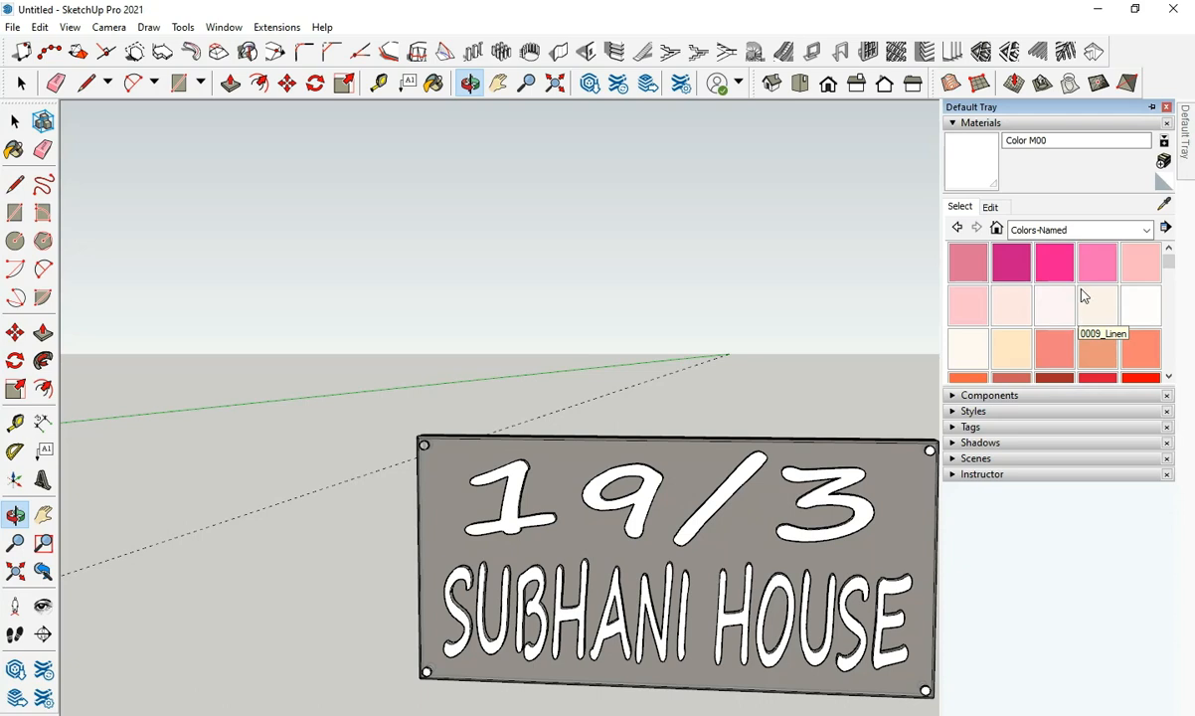
Paint the 3D house number on the nameplate with the 0003_DeepPink colour.
scroll(1091, 297, "down", 10)
scroll(1040, 318, "up", 10)
left_click(1043, 324)
left_click(732, 484)
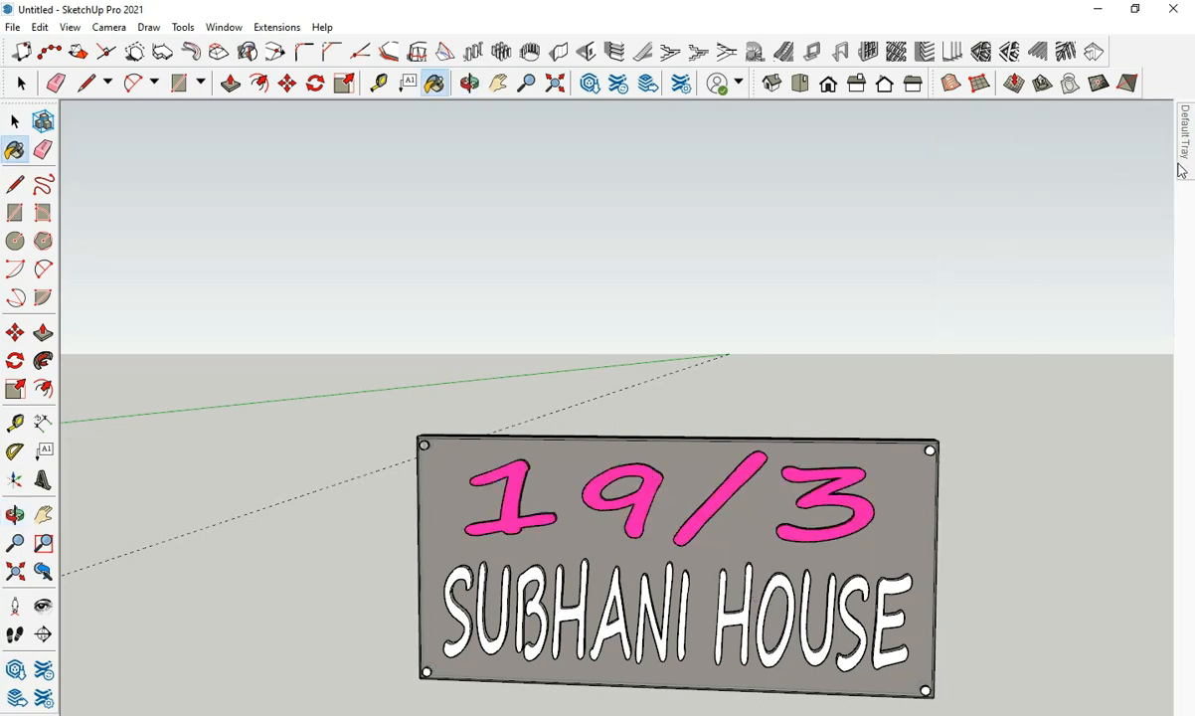
Paint both the 3D house number and the house name lettering with the 0057_DarkKhaki colour.
mouse_move(1180, 149)
scroll(1080, 312, "down", 5)
scroll(1010, 338, "up", 1)
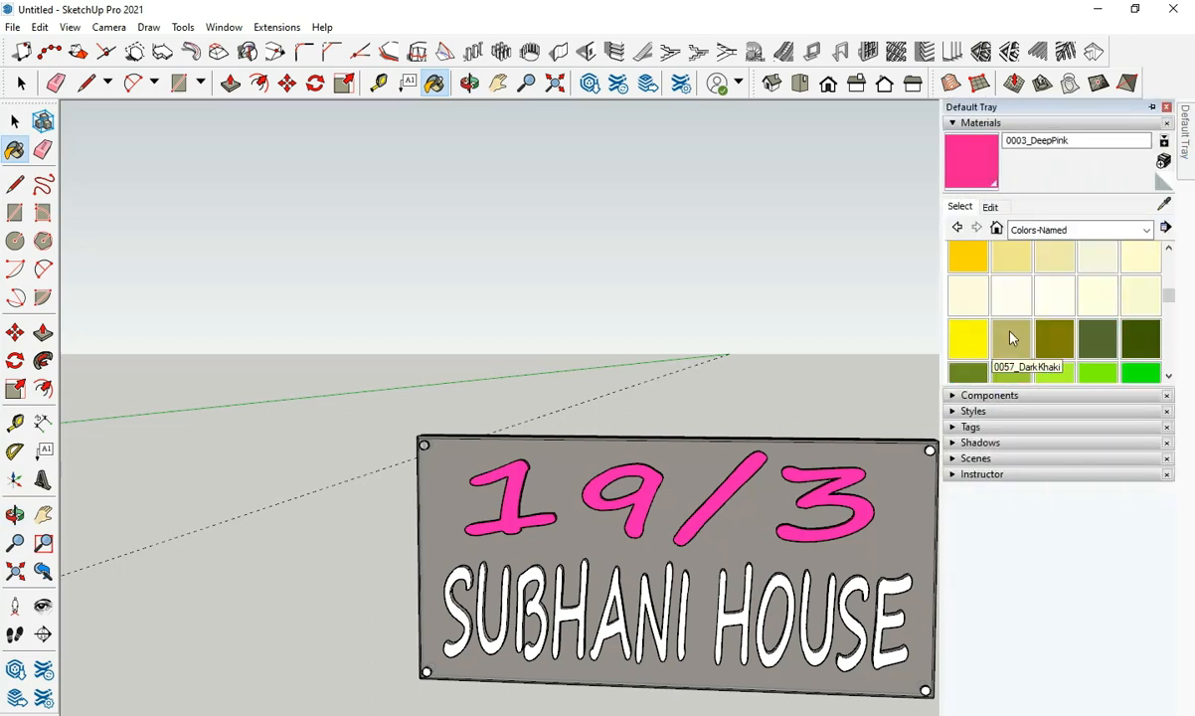
left_click(831, 486)
left_click(860, 575)
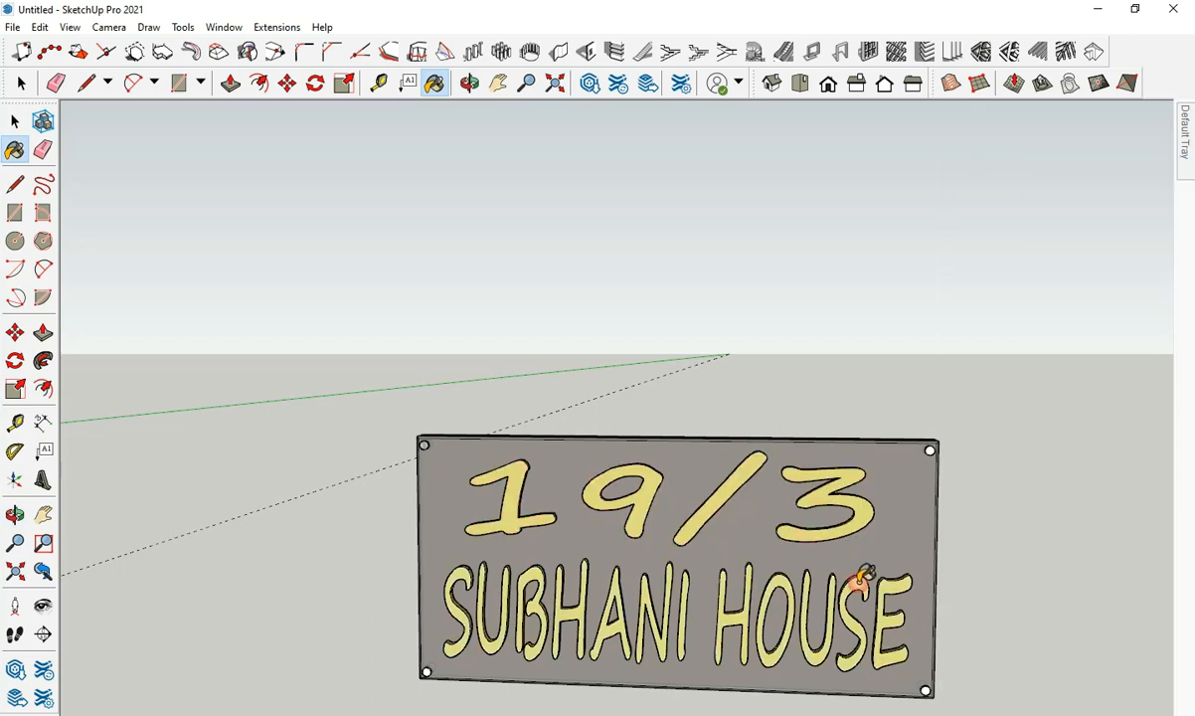
Repaint the 3D house number and the house name lettering in a very pale cream colour from the Colors-Named collection.
mouse_move(1184, 145)
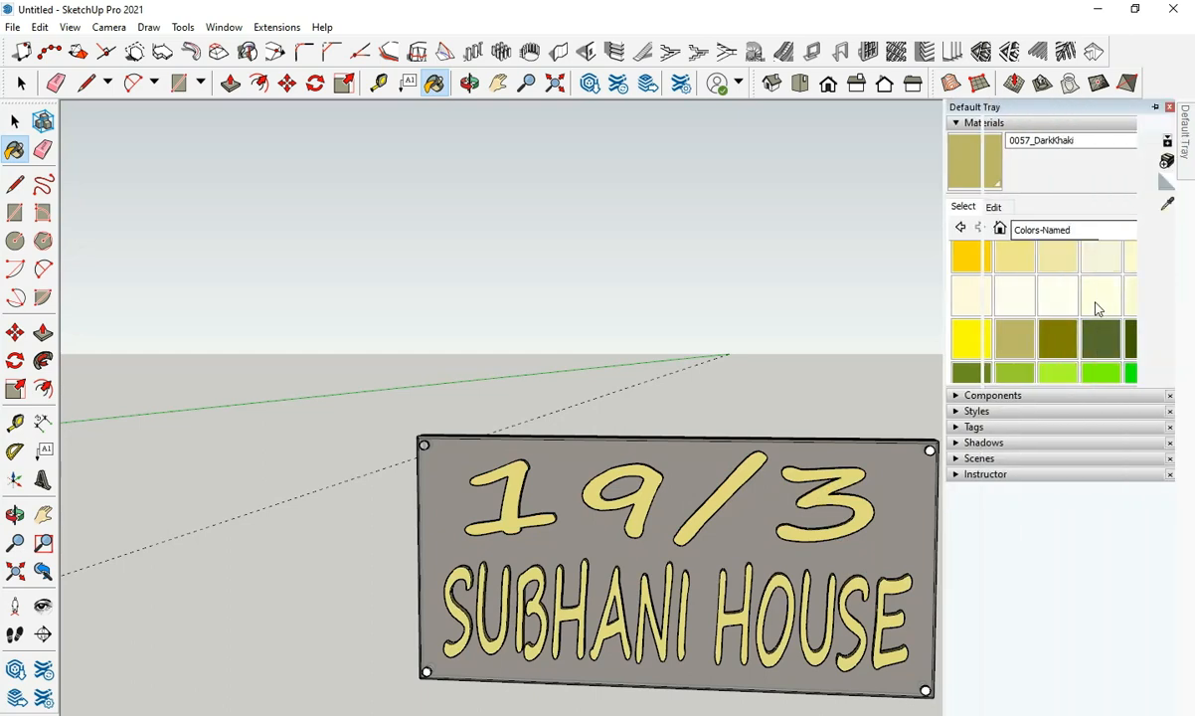
left_click(838, 487)
left_click(852, 584)
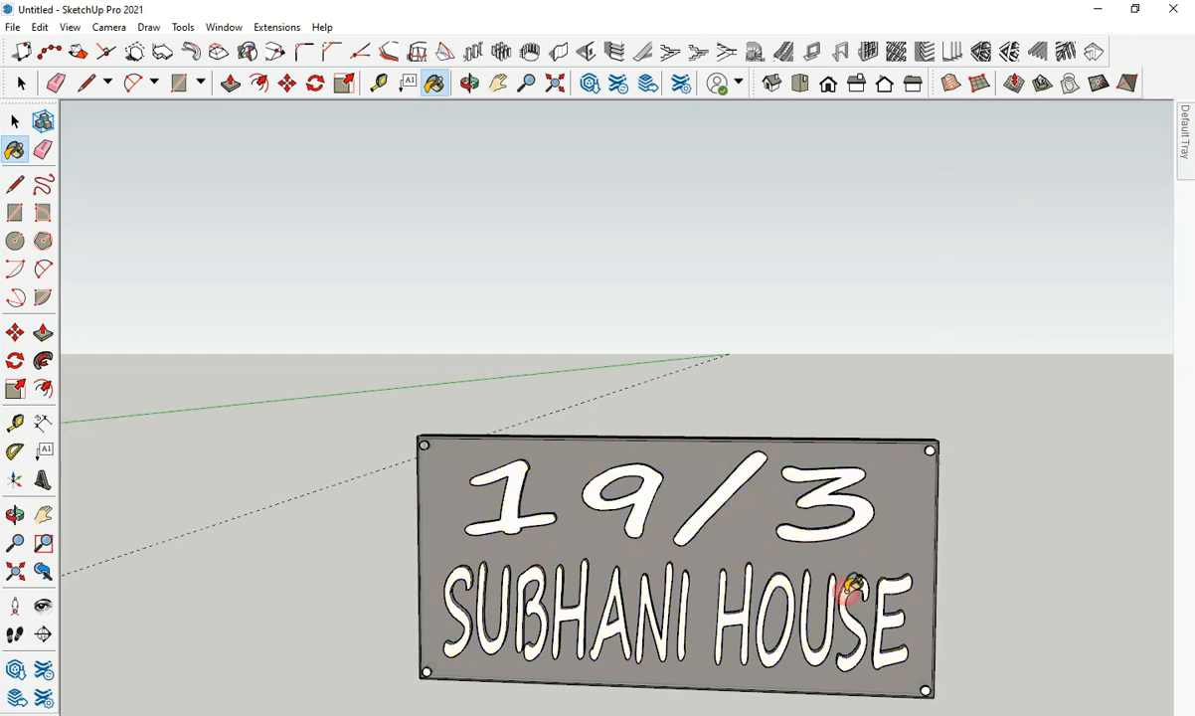
middle_click_drag(863, 464, 807, 554)
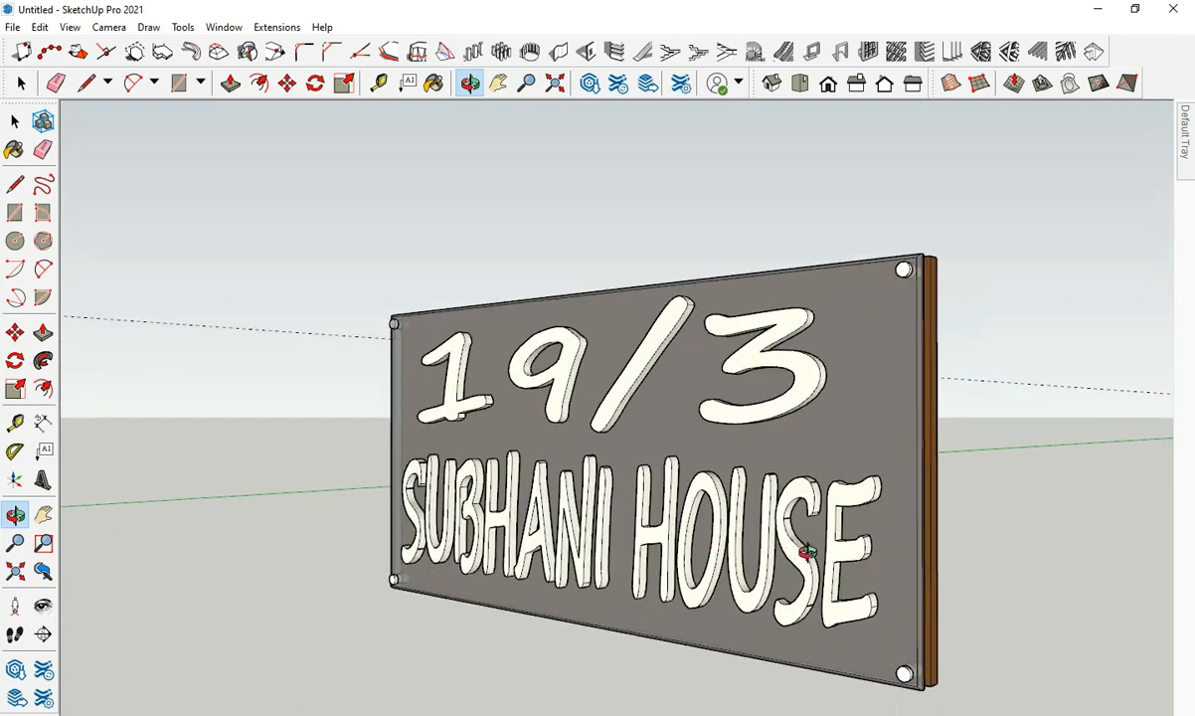